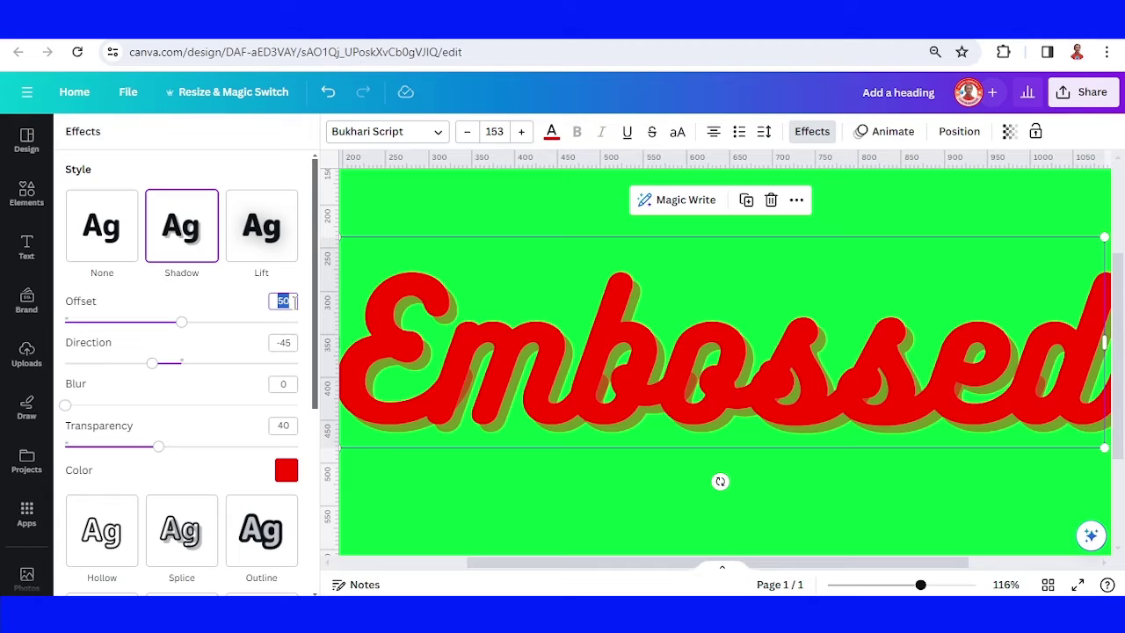
Step: Set the "Embossed" text's shadow to offset 12, direction 135 and blur 12
type("12")
key("Return")
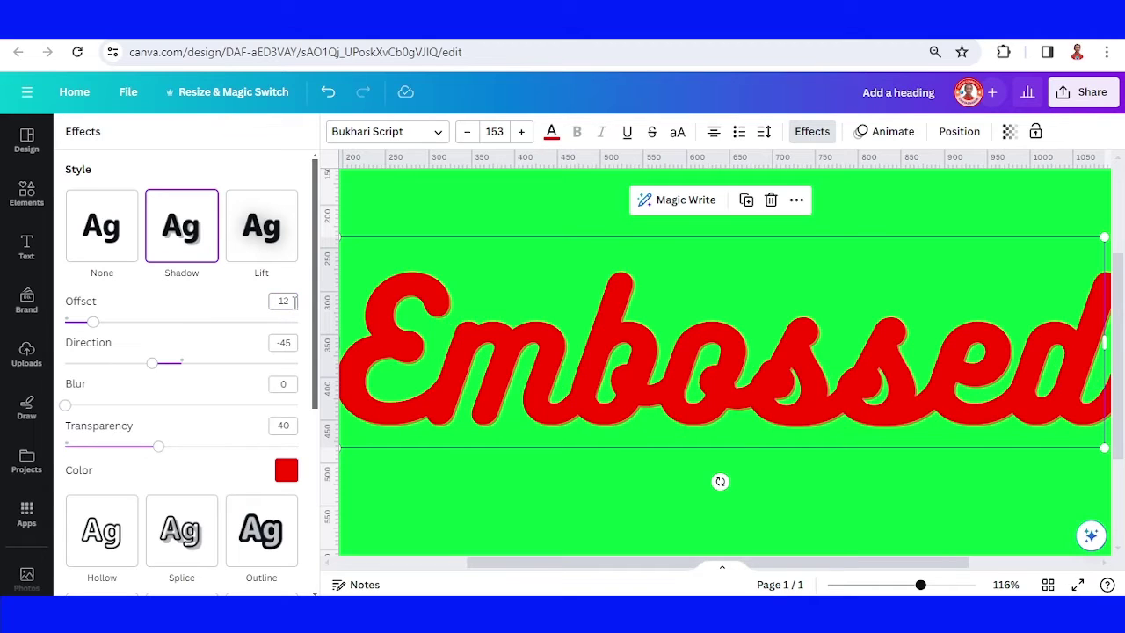
left_click(270, 364)
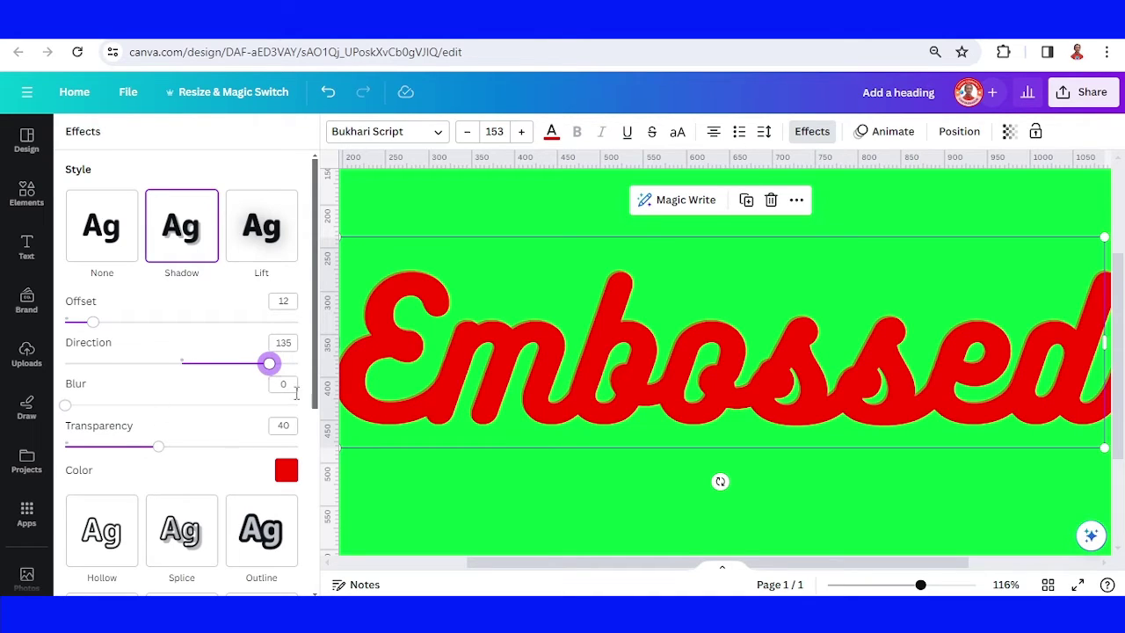
left_click(296, 385)
key("Return")
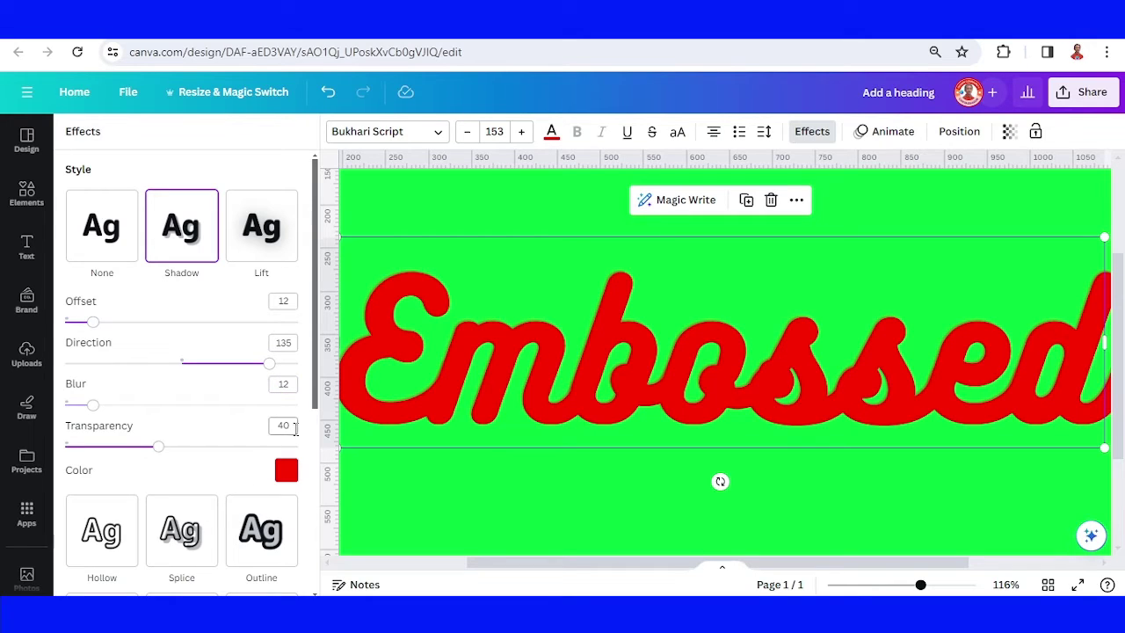
Step: Set the text shadow's transparency to 90 and its color to white
left_click(293, 425)
type("9")
key("Return")
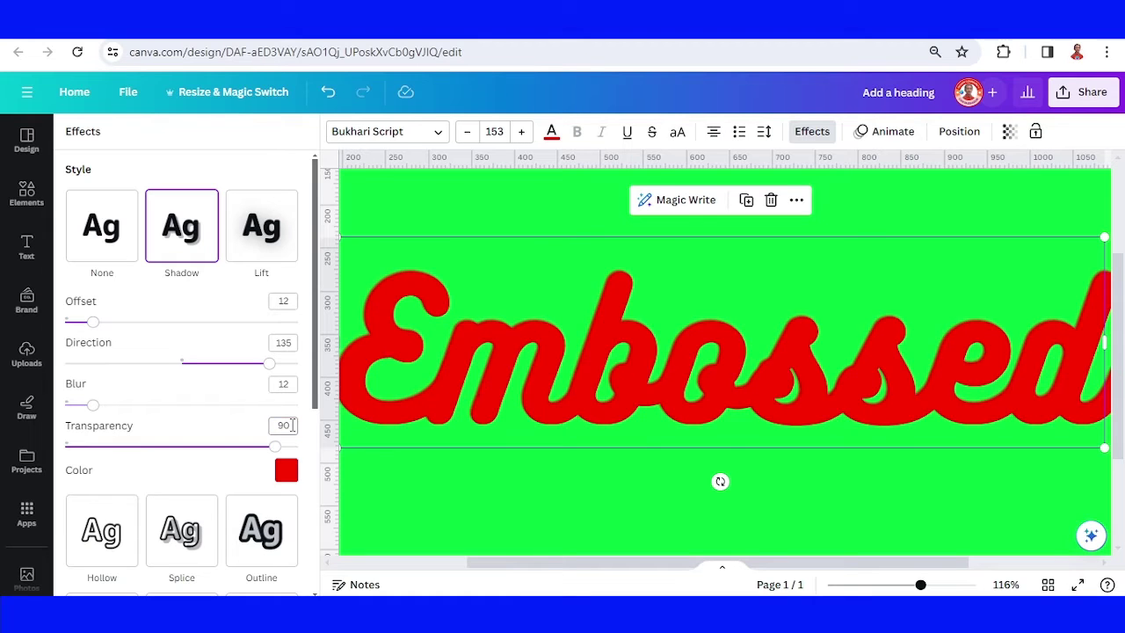
left_click(286, 471)
left_click(193, 376)
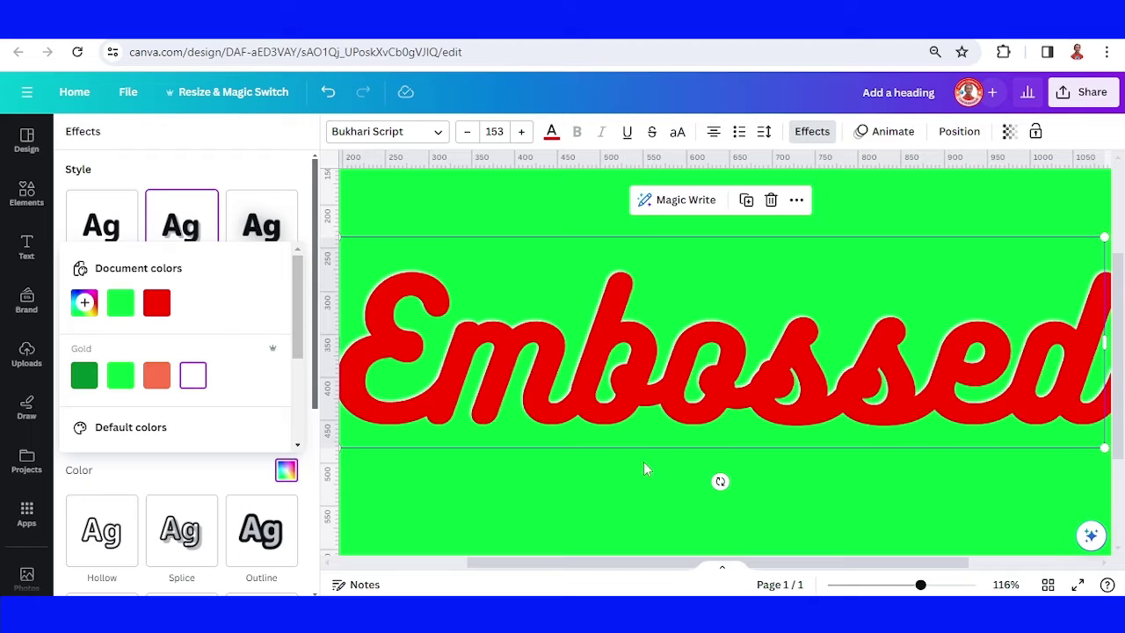
Step: Duplicate the "Embossed" text and align the copy exactly on top of the original
left_click(937, 586)
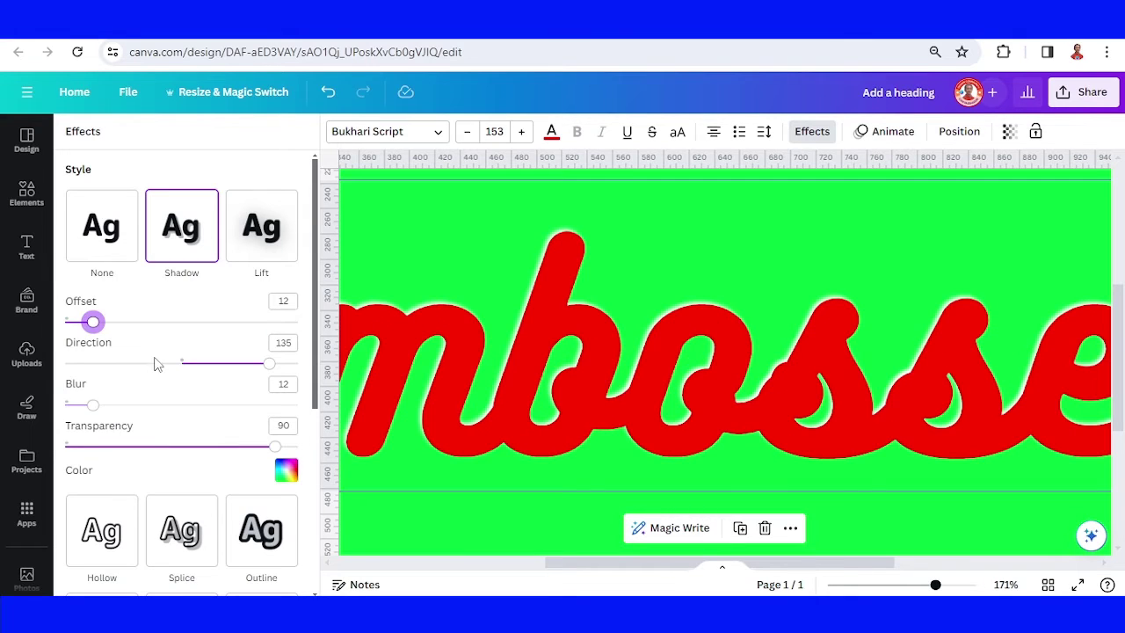
left_click(741, 528)
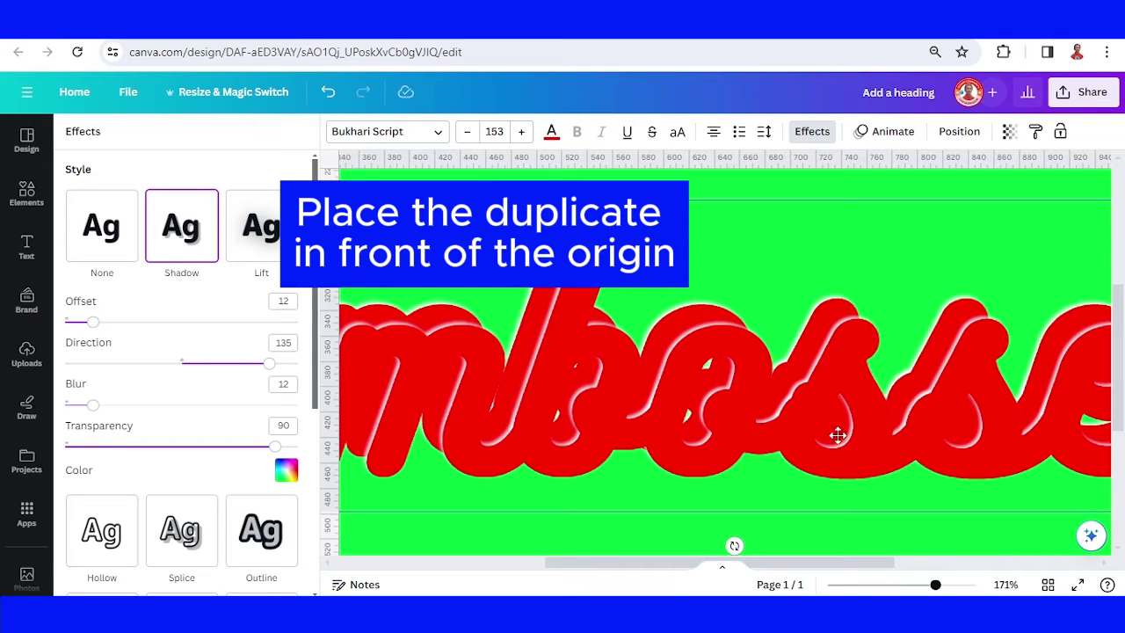
left_click_drag(836, 436, 828, 427)
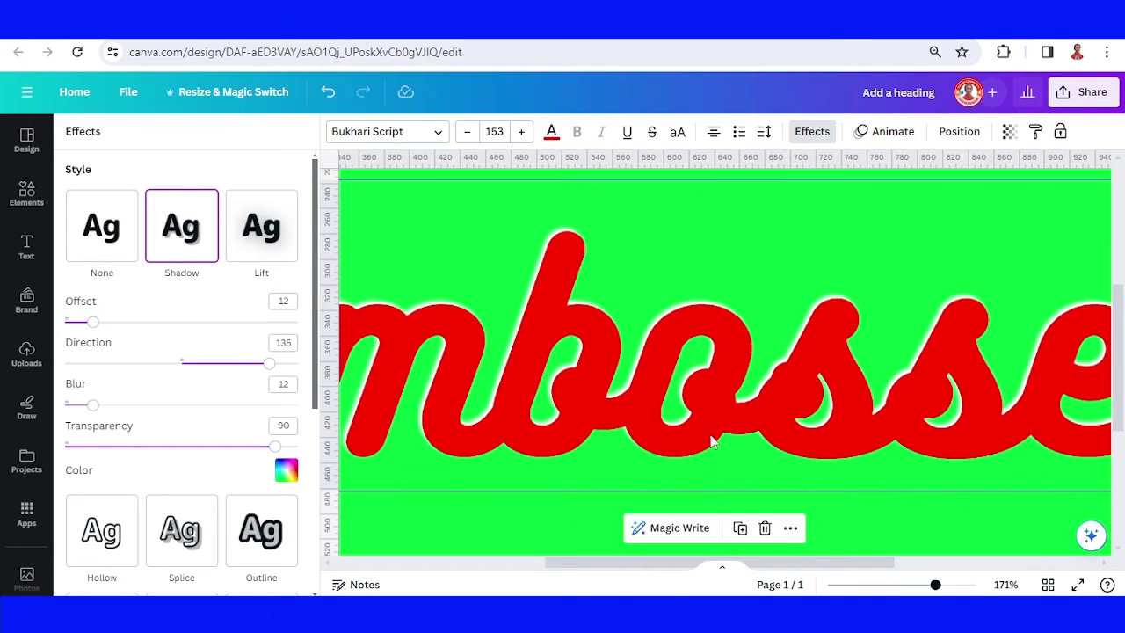
Step: Change the duplicate's shadow color to black and turn its direction to the opposite side
left_click(285, 470)
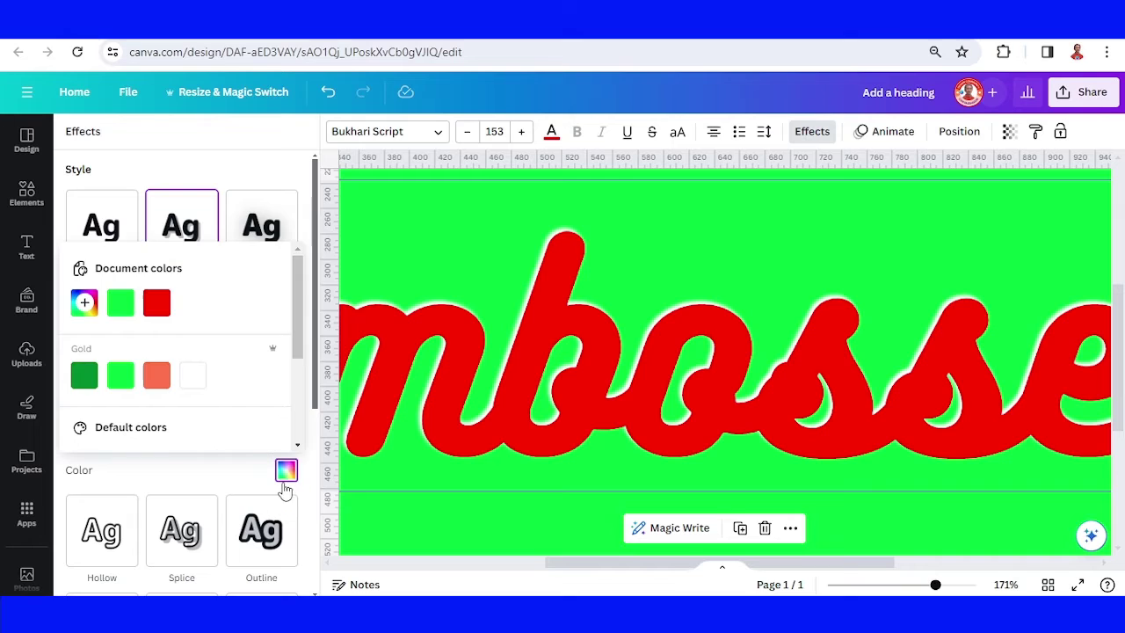
scroll(196, 409, "down", 3)
left_click(84, 318)
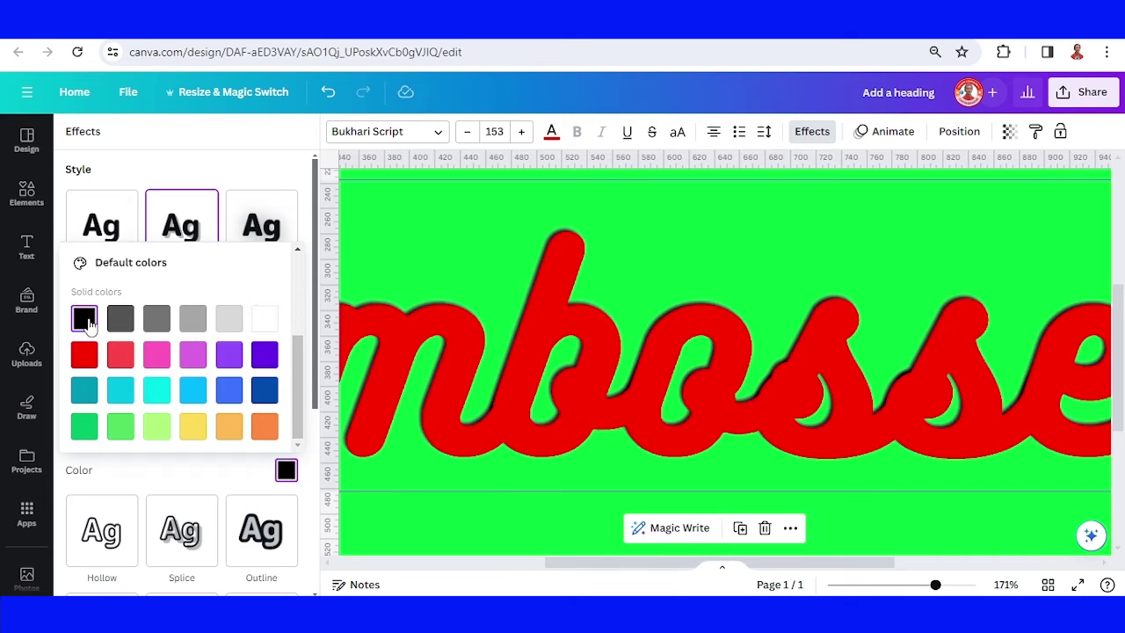
left_click(202, 479)
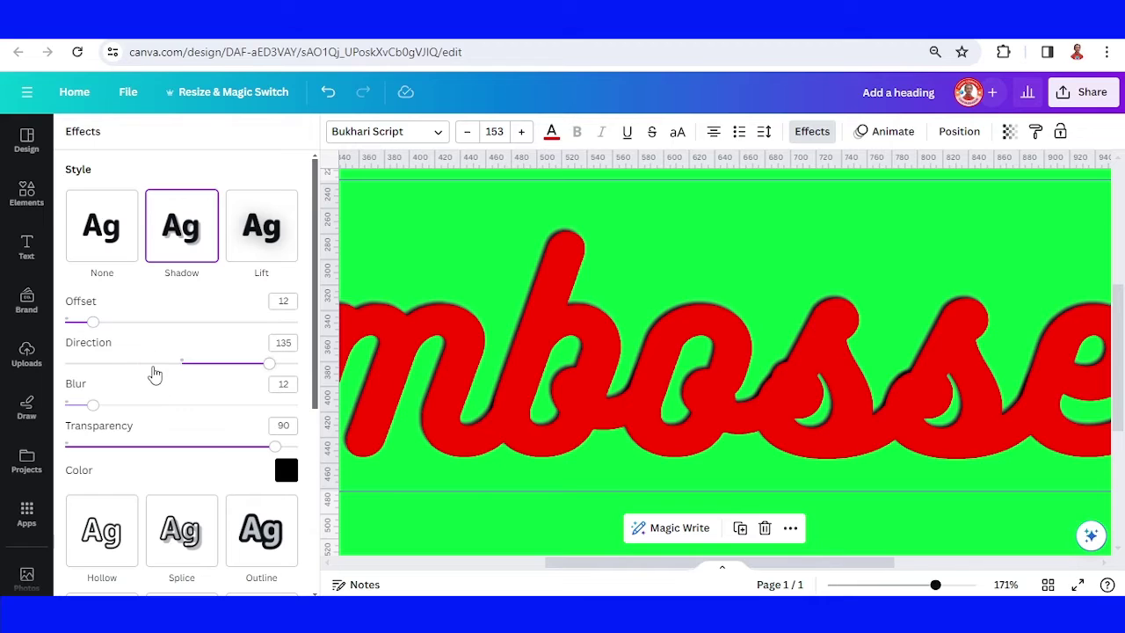
left_click(153, 365)
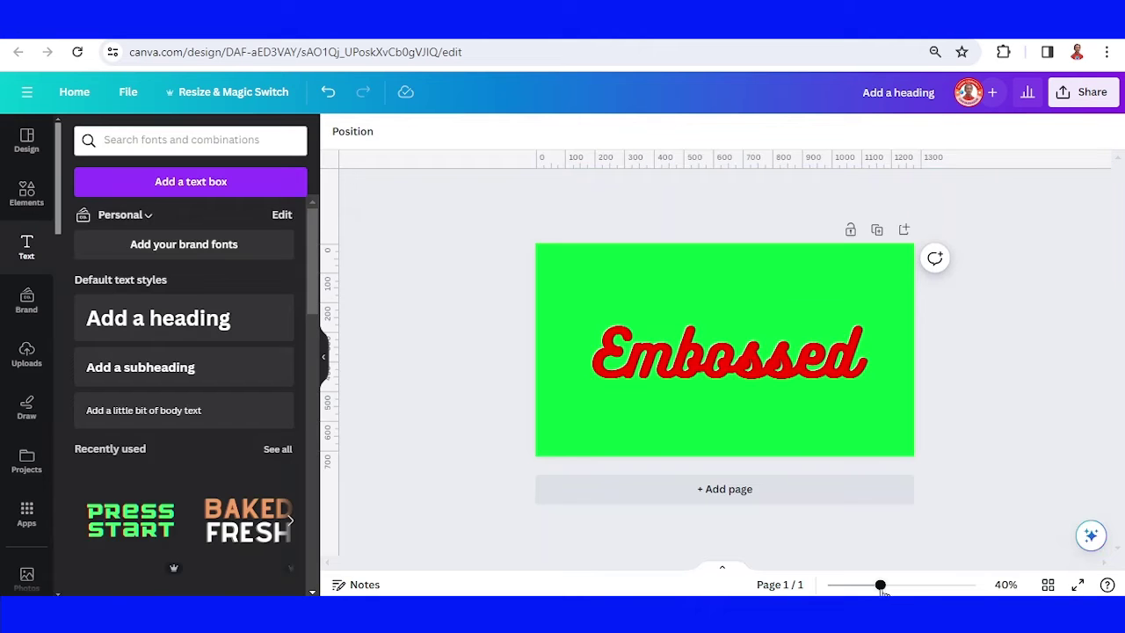
Step: Add a heading reading "PAW" on the green page 2
left_click_drag(885, 593, 898, 587)
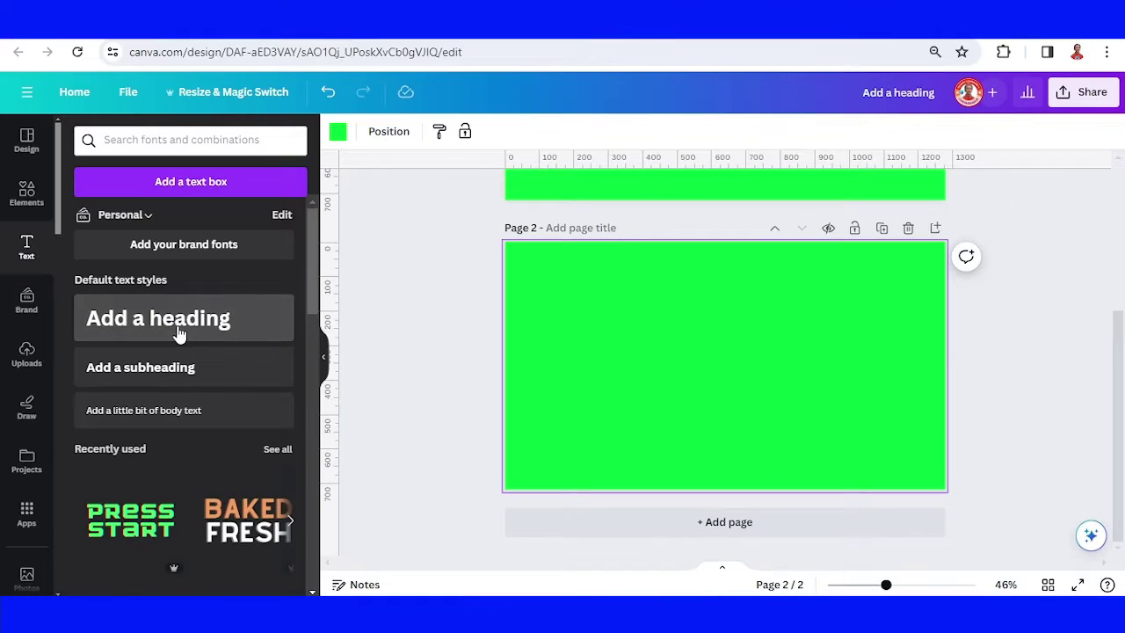
left_click(175, 328)
type("PA")
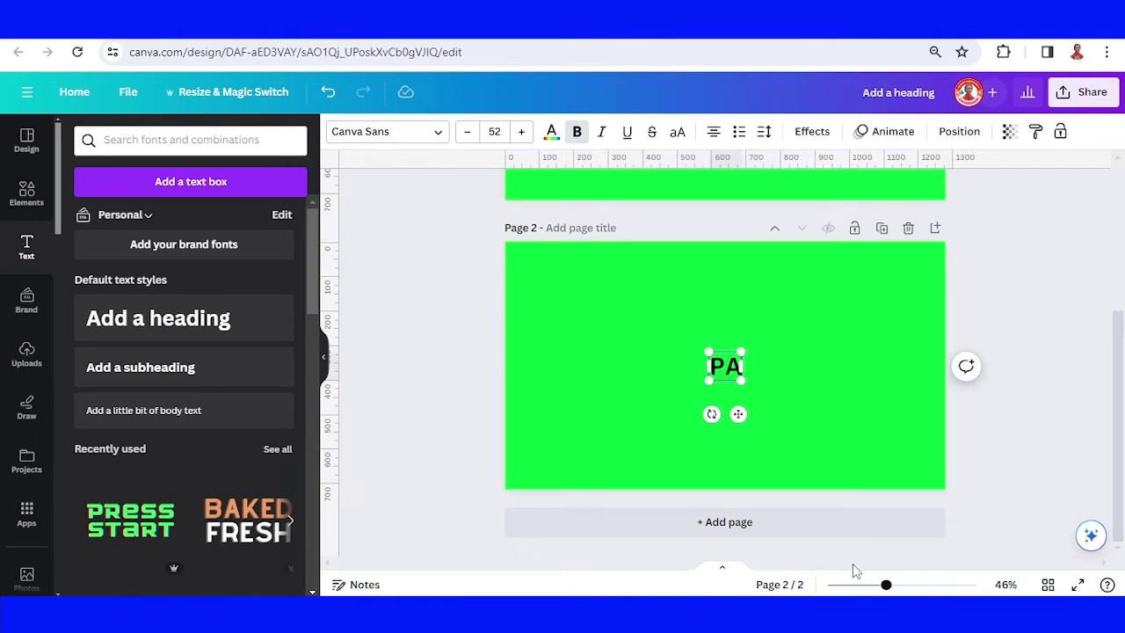
type("W")
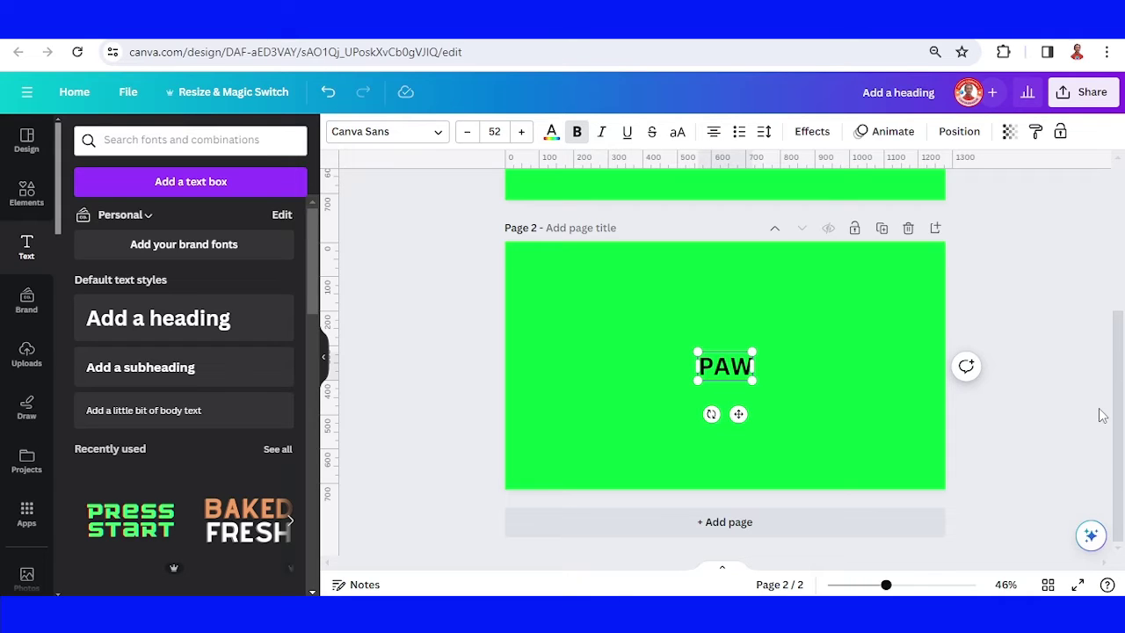
Step: Enlarge the "PAW" heading to font size 245 and center it on the page
left_click_drag(697, 351, 600, 300)
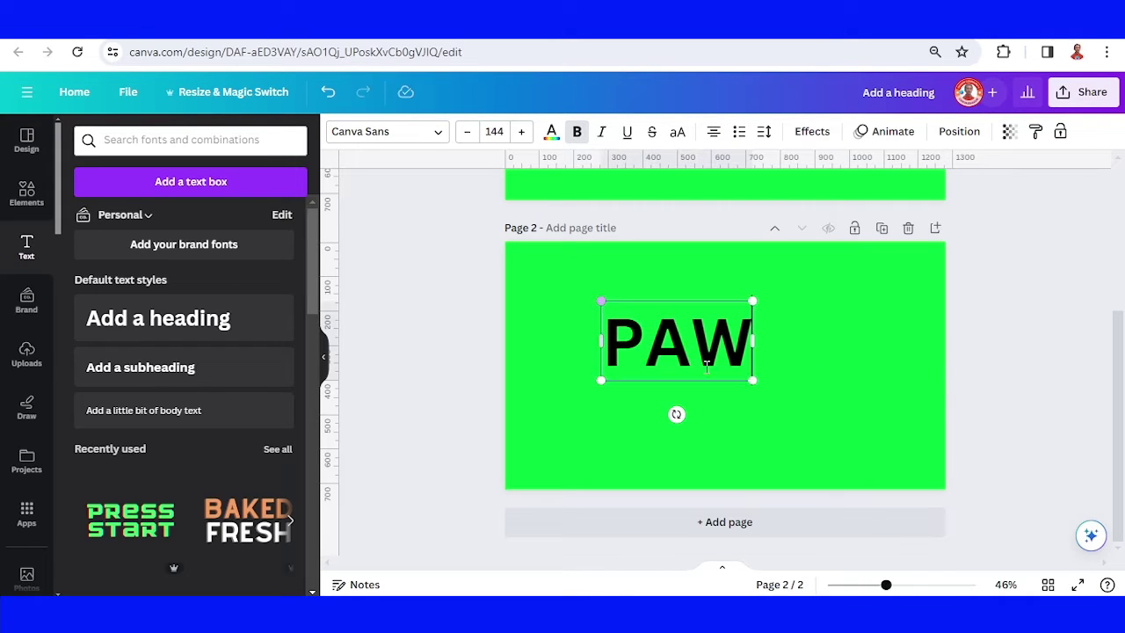
left_click_drag(751, 381, 857, 435)
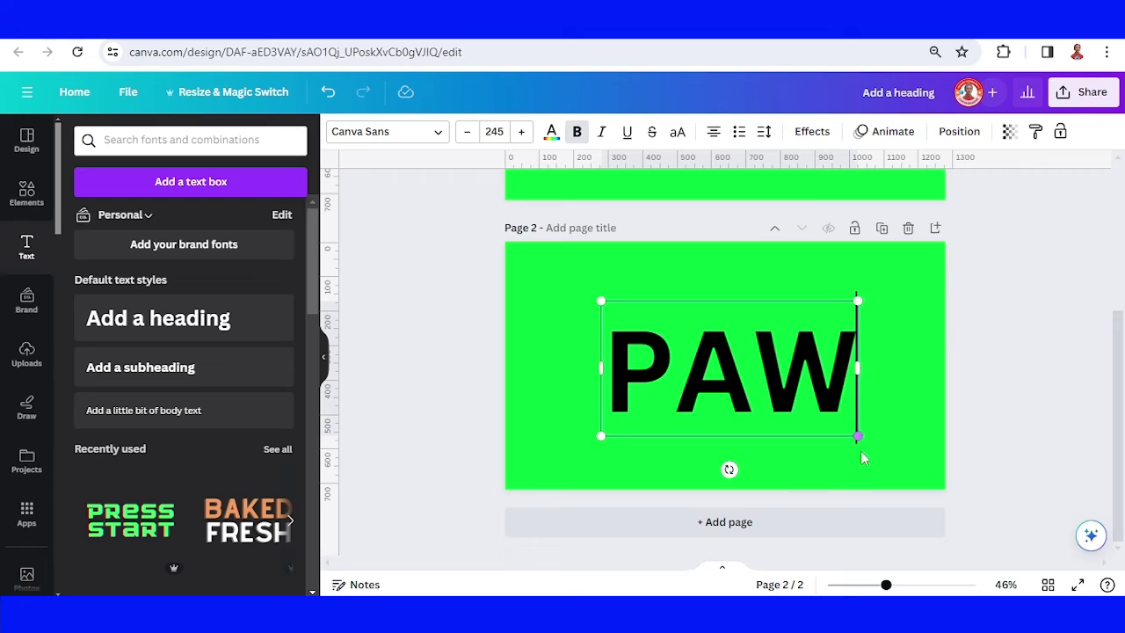
left_click(885, 442)
left_click_drag(766, 392, 762, 388)
Step: Search the fonts for "FUNTA" and apply Funtastic to the "PAW" heading
left_click(378, 132)
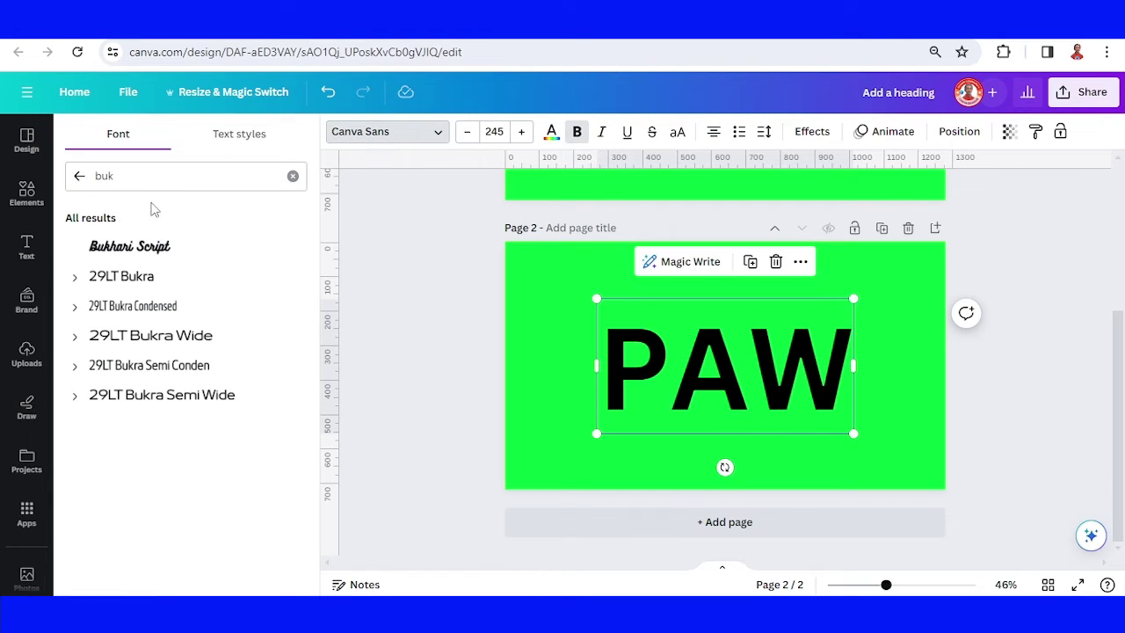
left_click_drag(138, 183, 70, 182)
type("F")
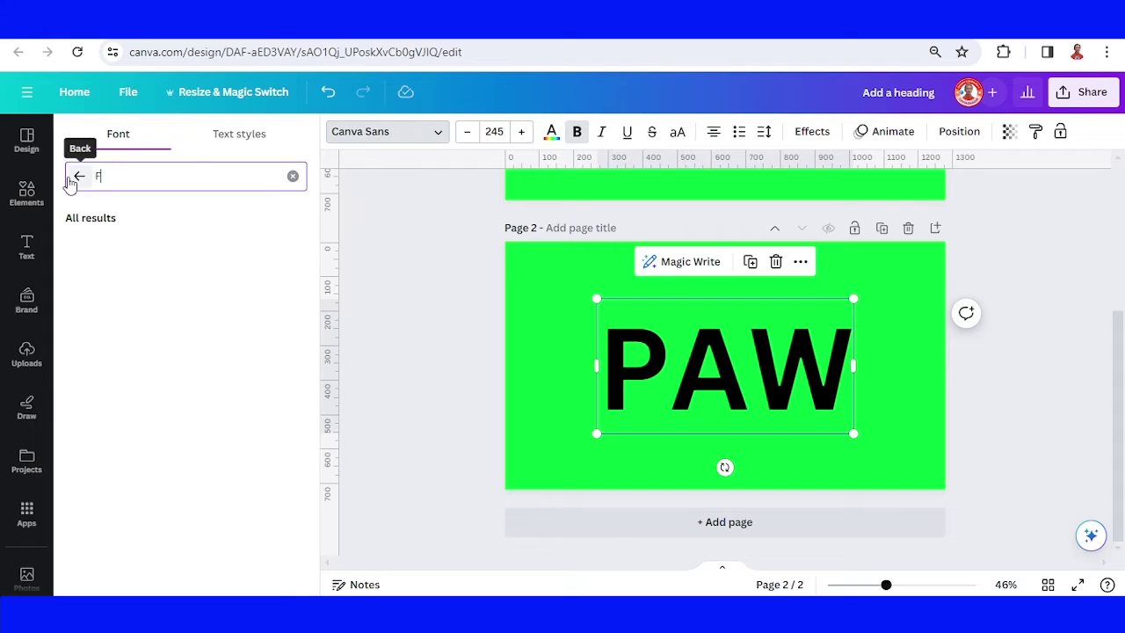
type("UNTA")
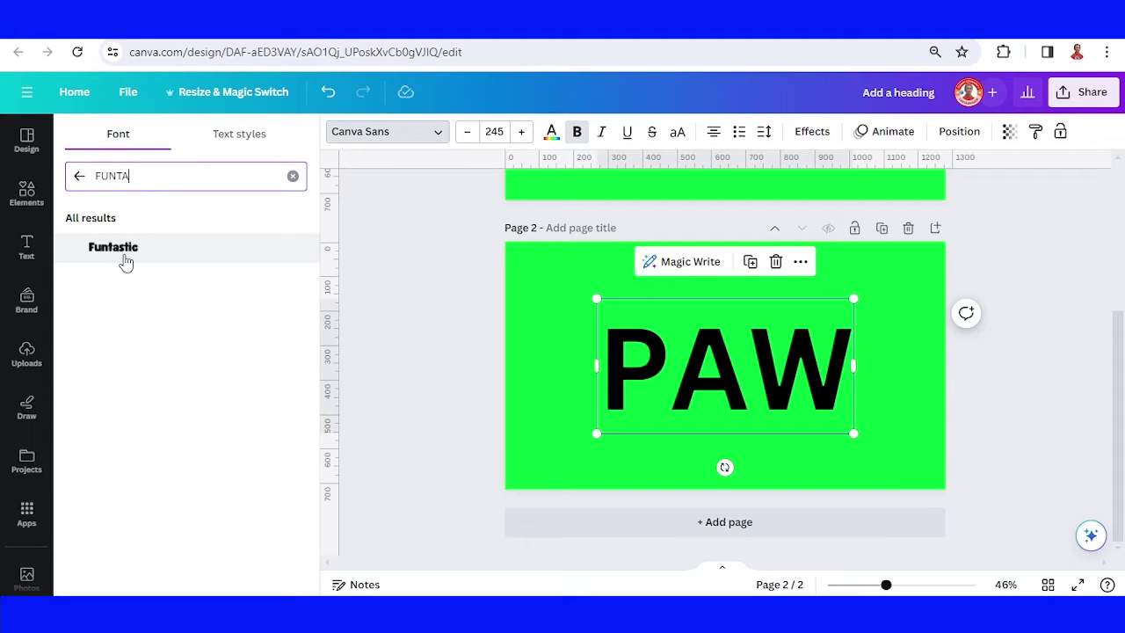
left_click(123, 254)
left_click(414, 351)
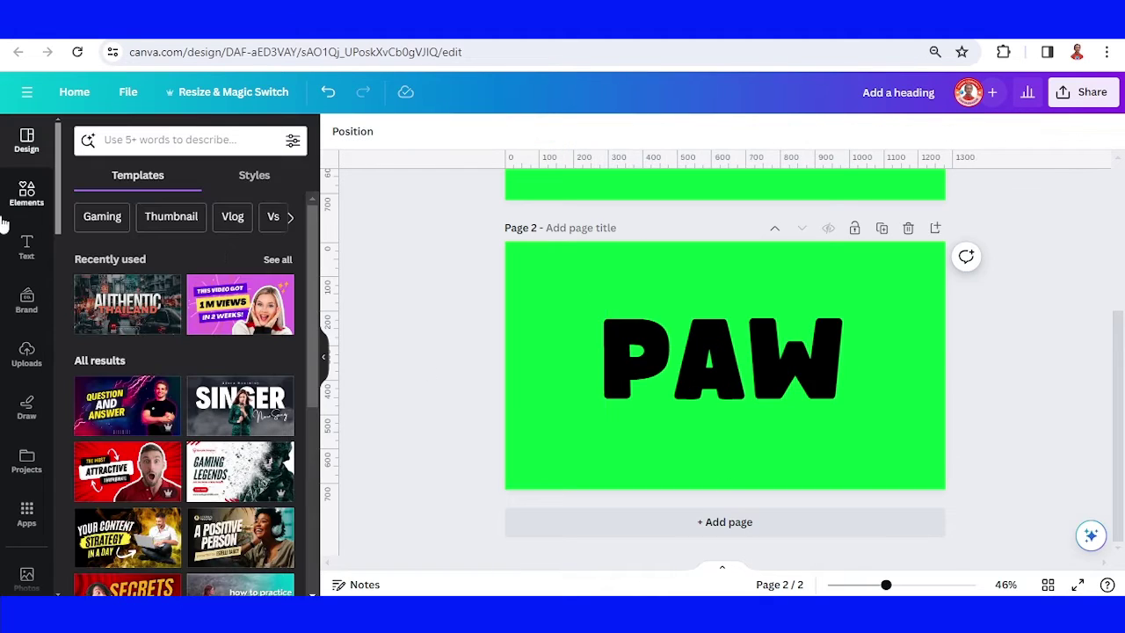
Step: Insert the recently used cat paw print pattern graphic on page 2
left_click(27, 194)
left_click(120, 252)
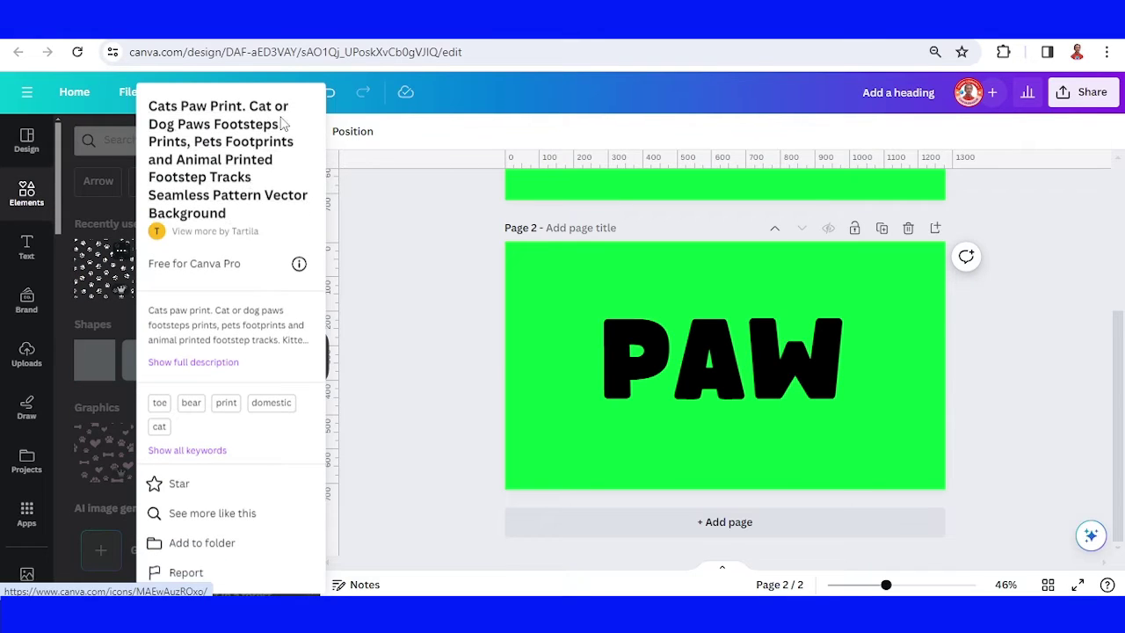
left_click(99, 283)
left_click(103, 280)
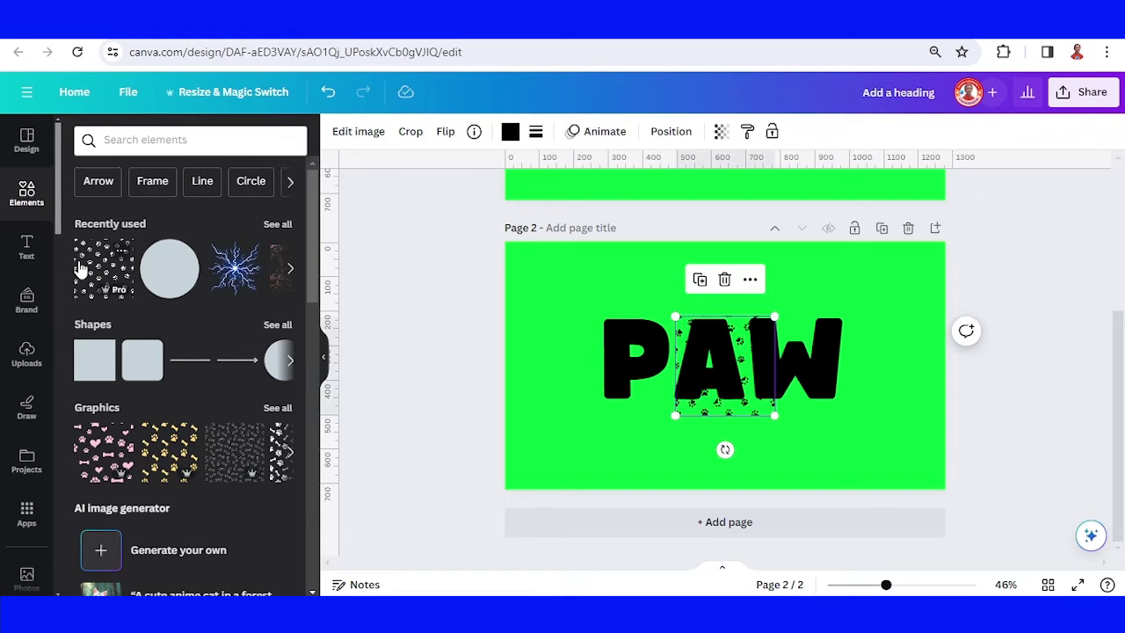
Step: Change the page 2 background color from the default solid colors to pink
left_click(582, 285)
left_click(338, 134)
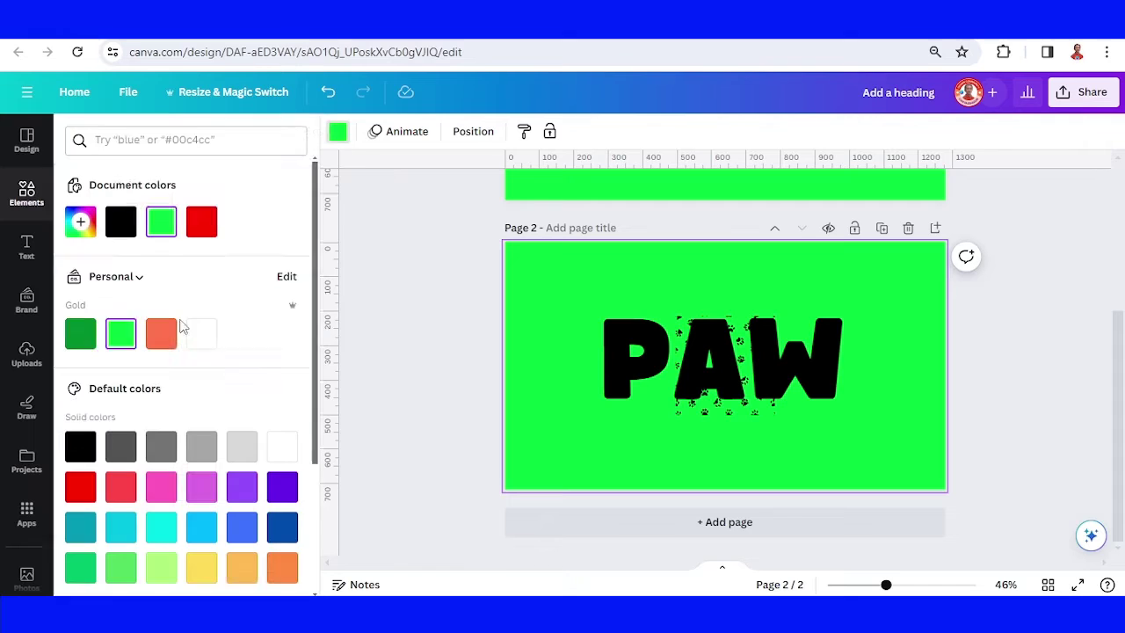
left_click(160, 486)
Step: Move the paw pattern over the letter P, recolor it the background's pink, and enlarge it to about 417 by 417 to cover P and A
left_click_drag(707, 413, 635, 403)
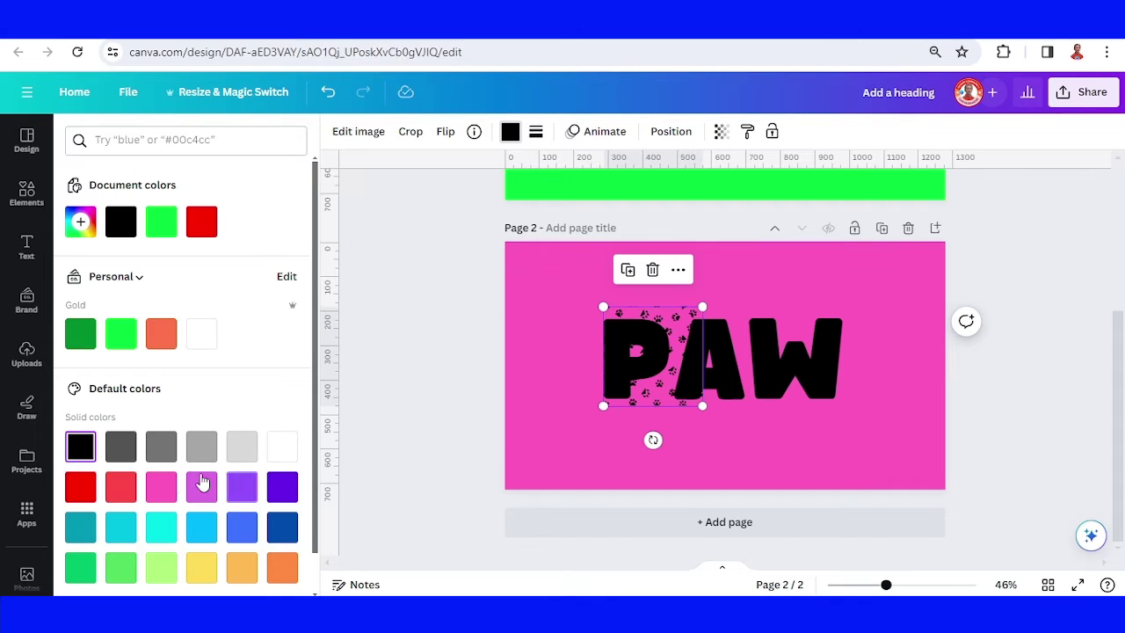
left_click(158, 486)
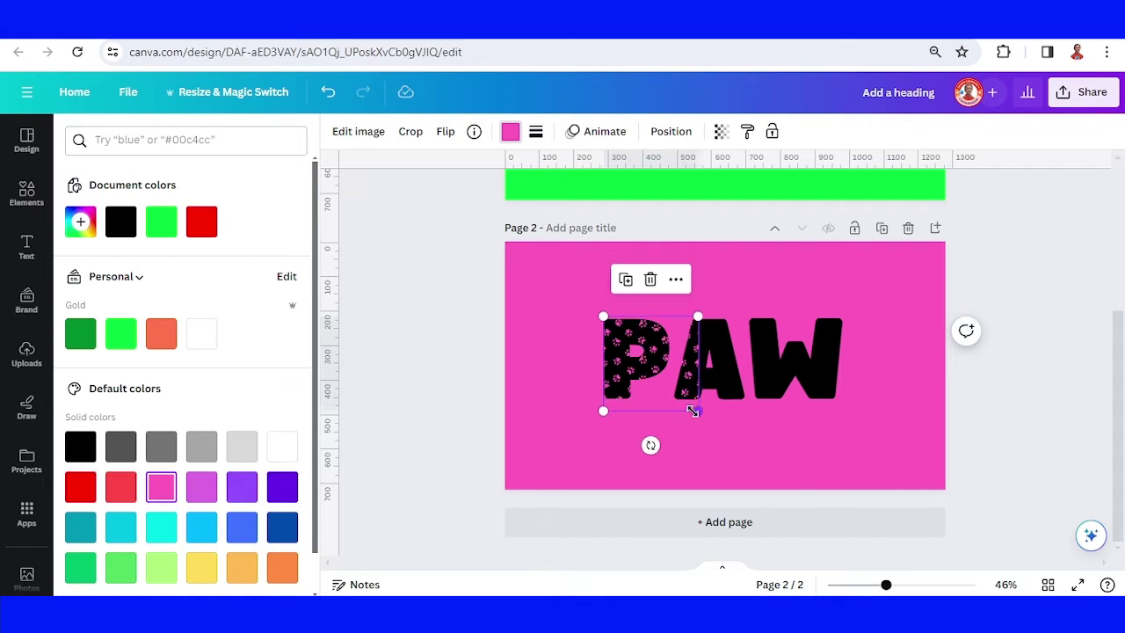
left_click_drag(701, 405, 733, 463)
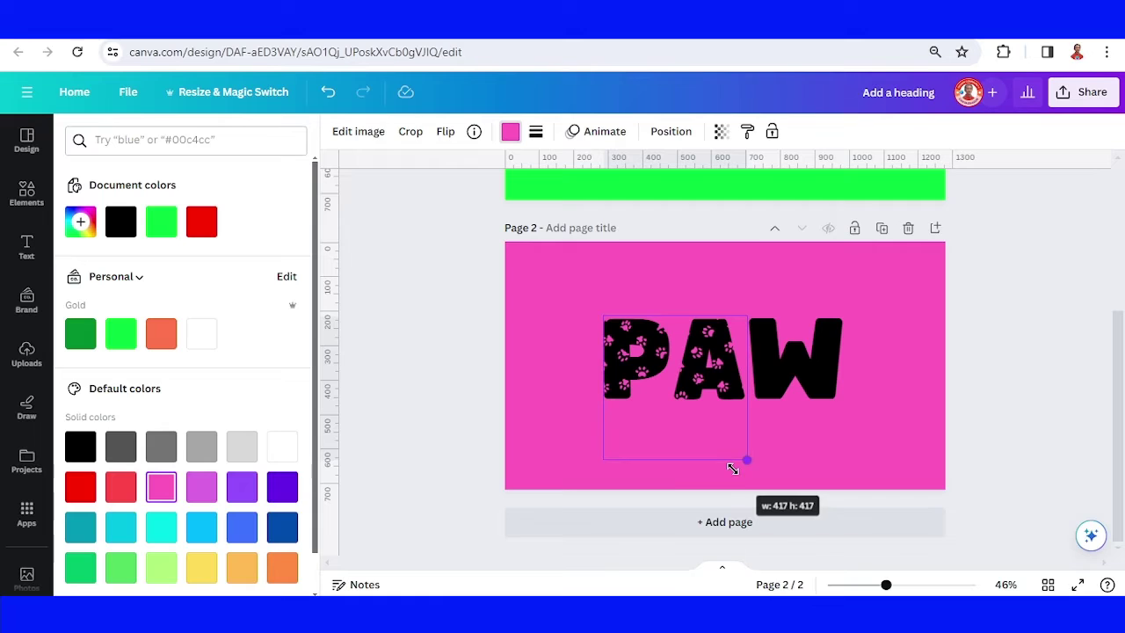
Step: Duplicate the pink paw pattern and place the copy over the letter W
left_click(650, 280)
left_click_drag(654, 378, 783, 365)
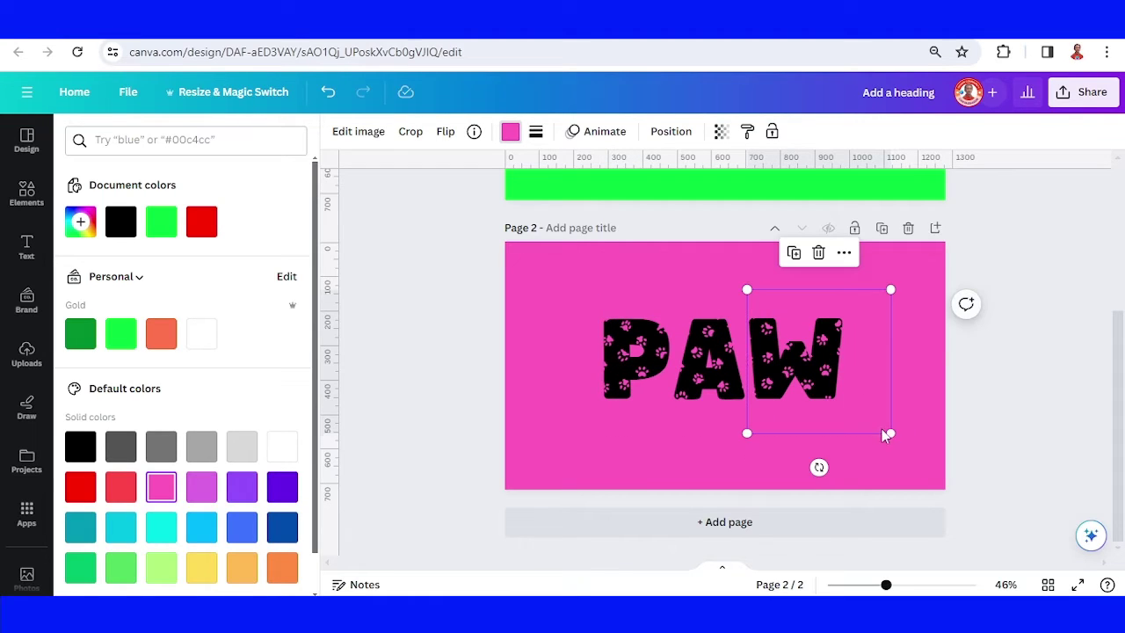
left_click(906, 464)
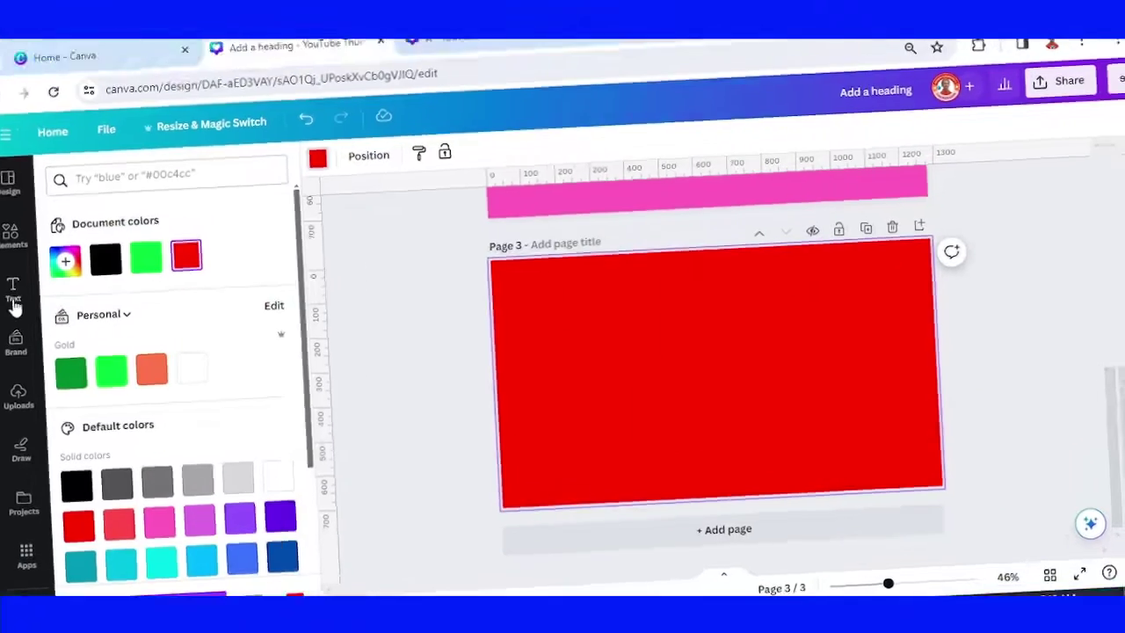
Step: Add a heading reading "TEXT" on the red page 3, enlarged to font size 233 and centered
left_click(26, 248)
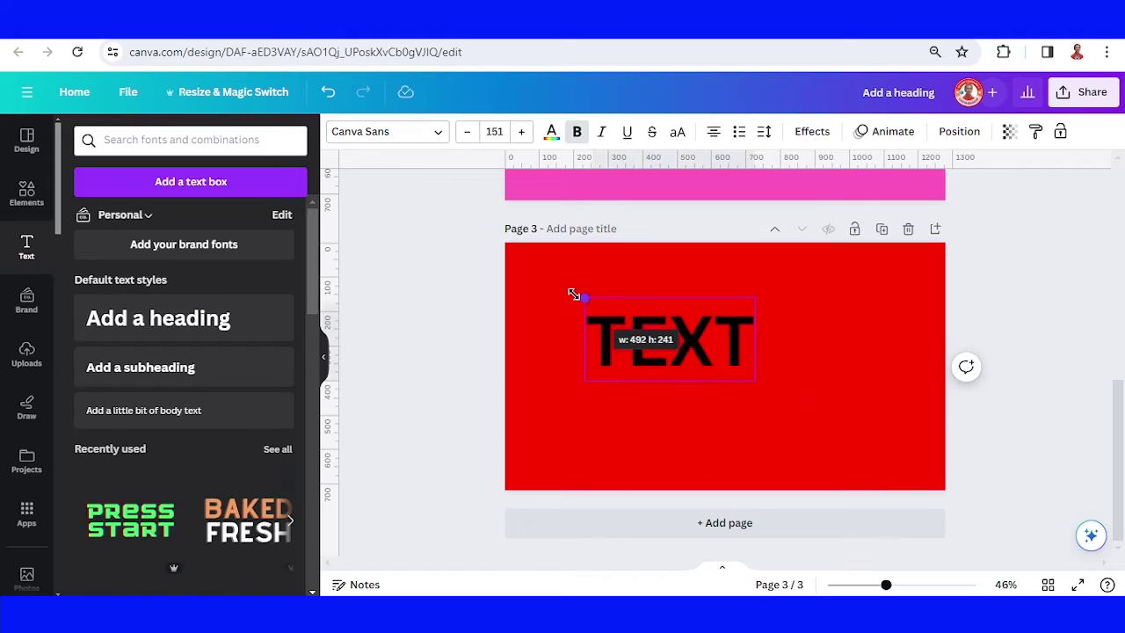
left_click_drag(572, 291, 565, 300)
left_click_drag(748, 382, 817, 445)
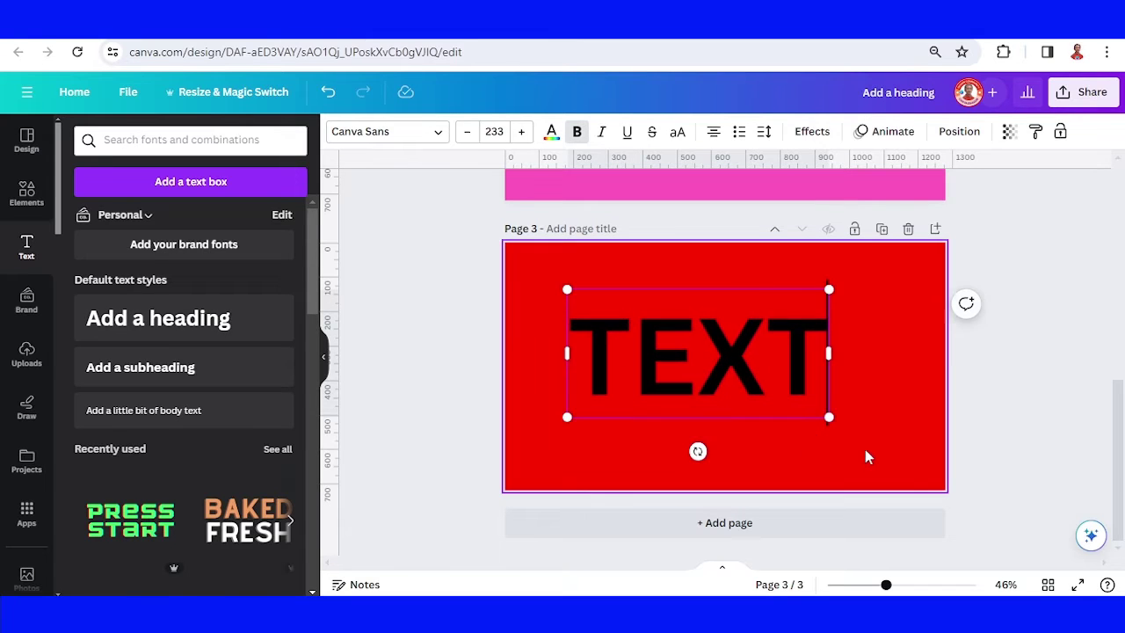
left_click(864, 449)
left_click_drag(743, 364, 768, 383)
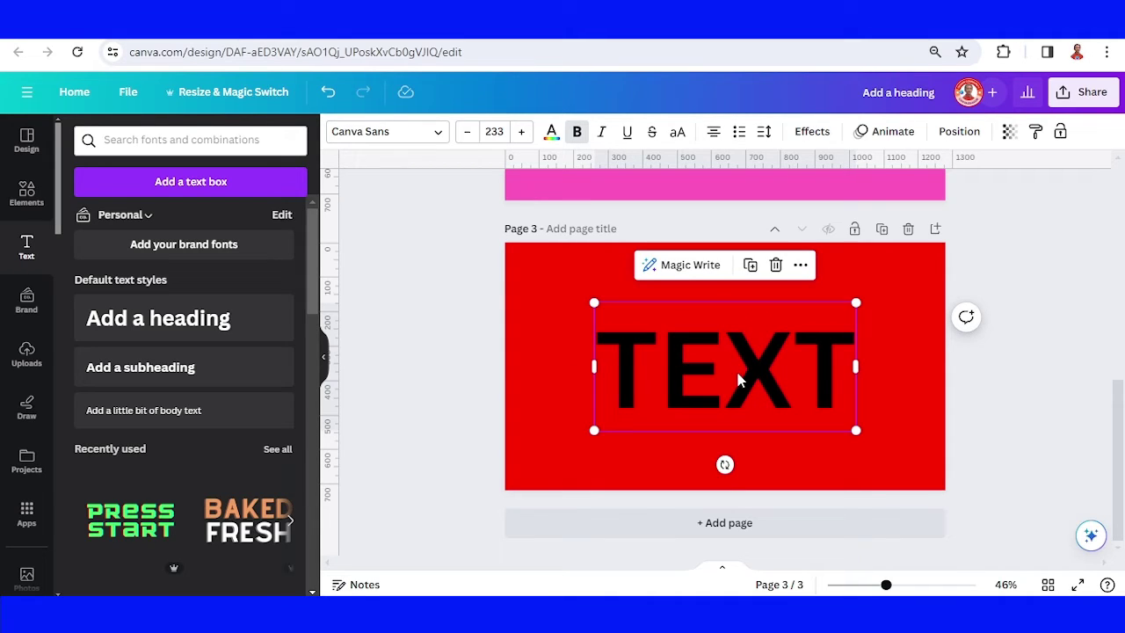
Step: Apply the Outline effect to the "TEXT" heading with a thickness of 200
left_click(811, 133)
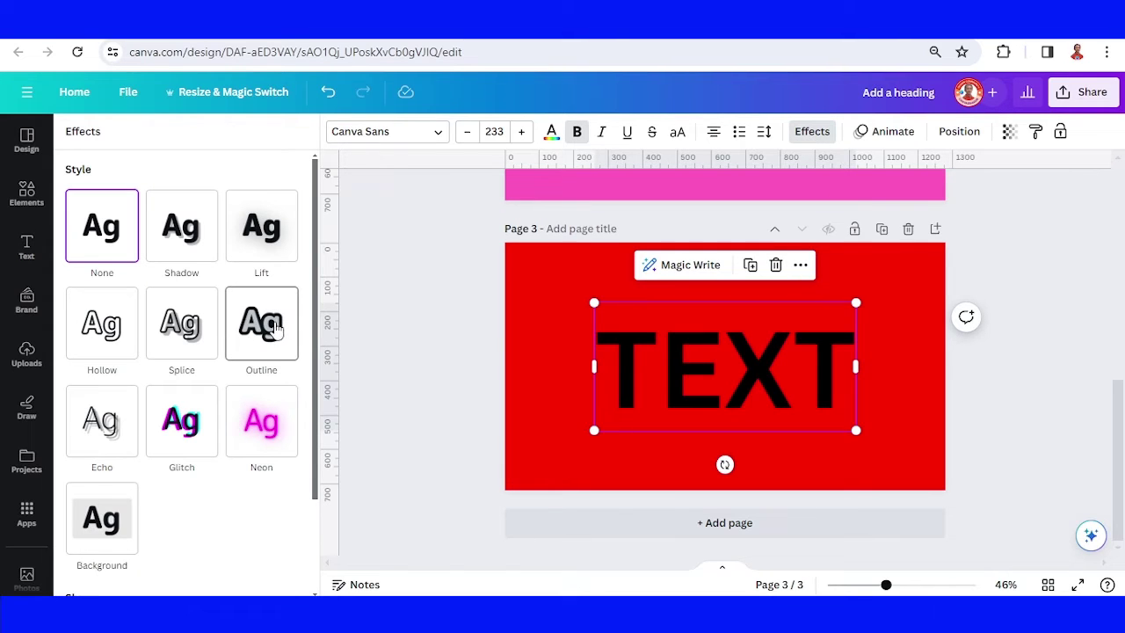
left_click(274, 330)
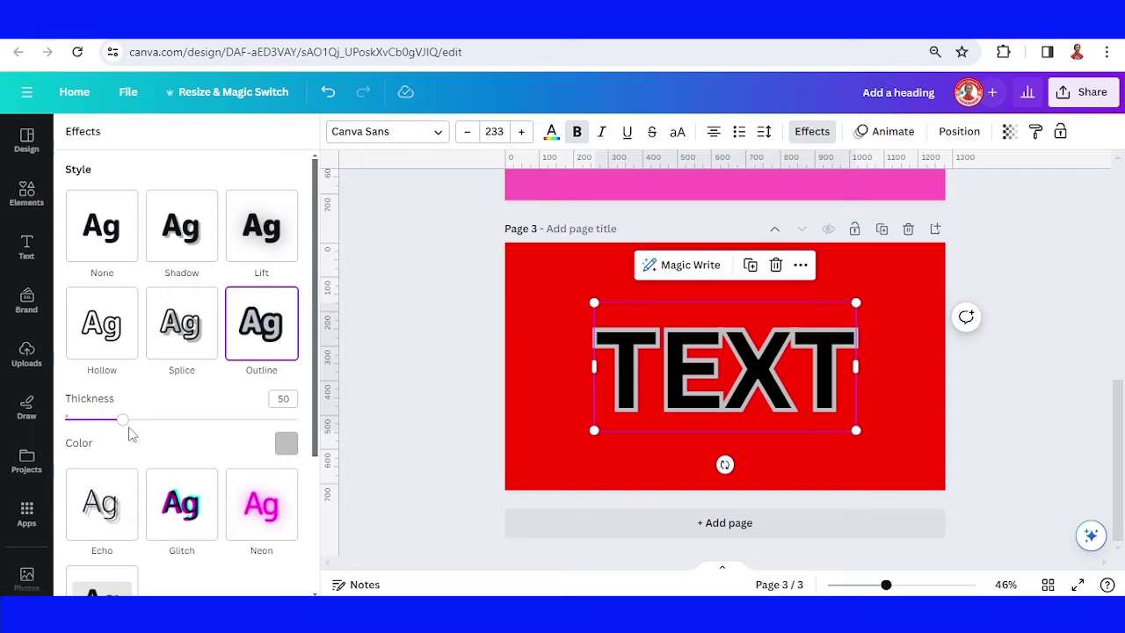
left_click_drag(124, 423, 321, 418)
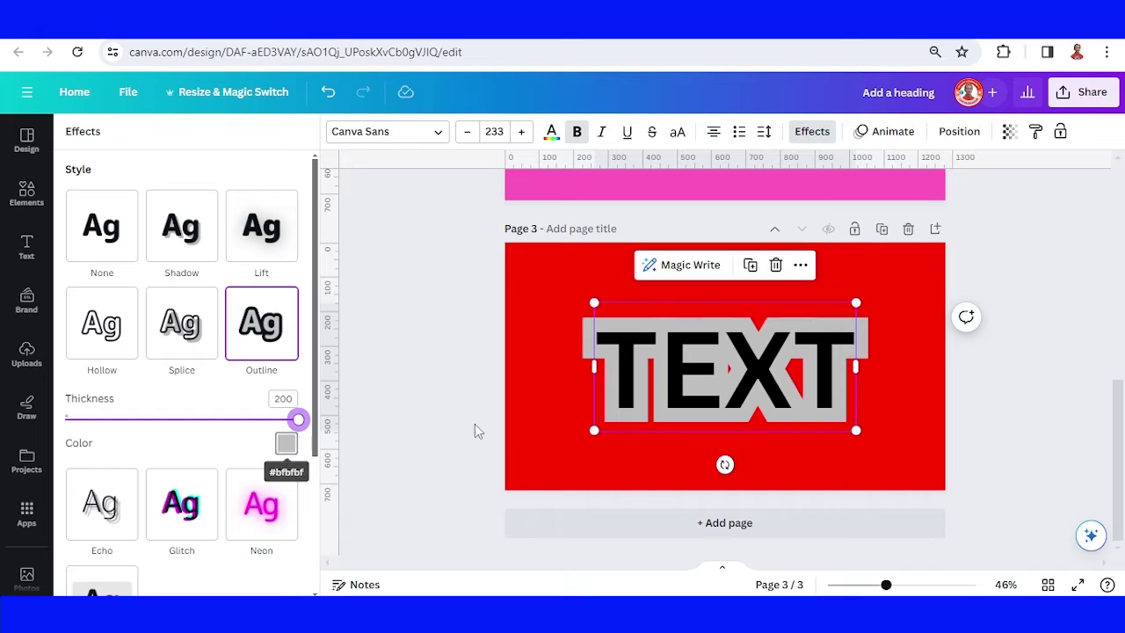
Step: Duplicate the "TEXT" heading, align the copy over the original, and set the copy's outline to thickness 150 in the background's red
left_click(749, 266)
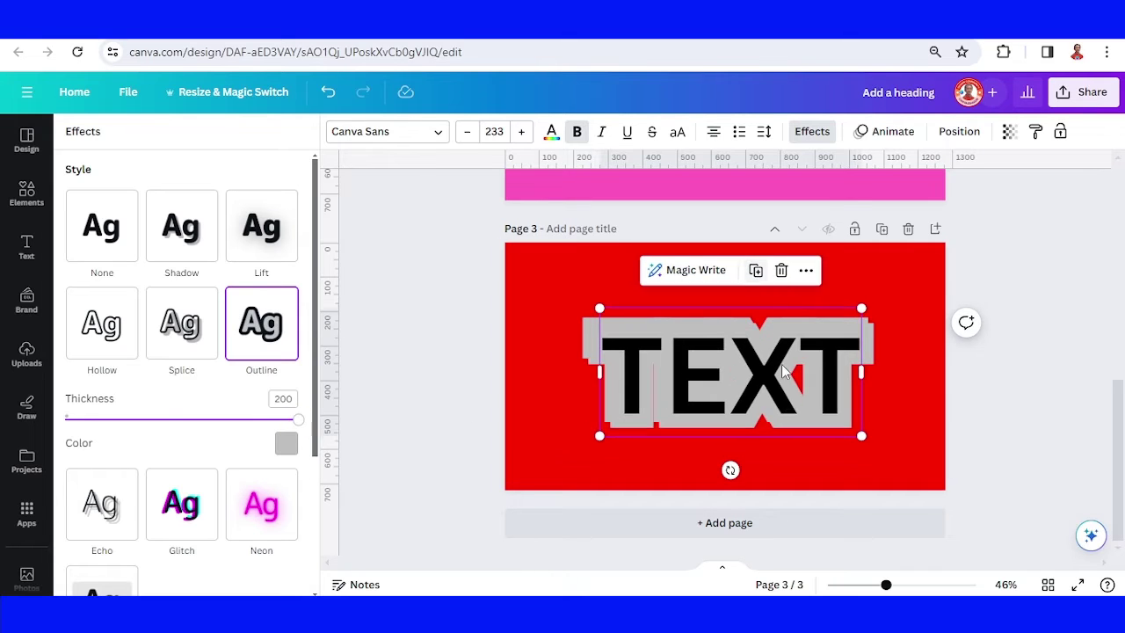
left_click_drag(786, 371, 763, 384)
left_click(294, 402)
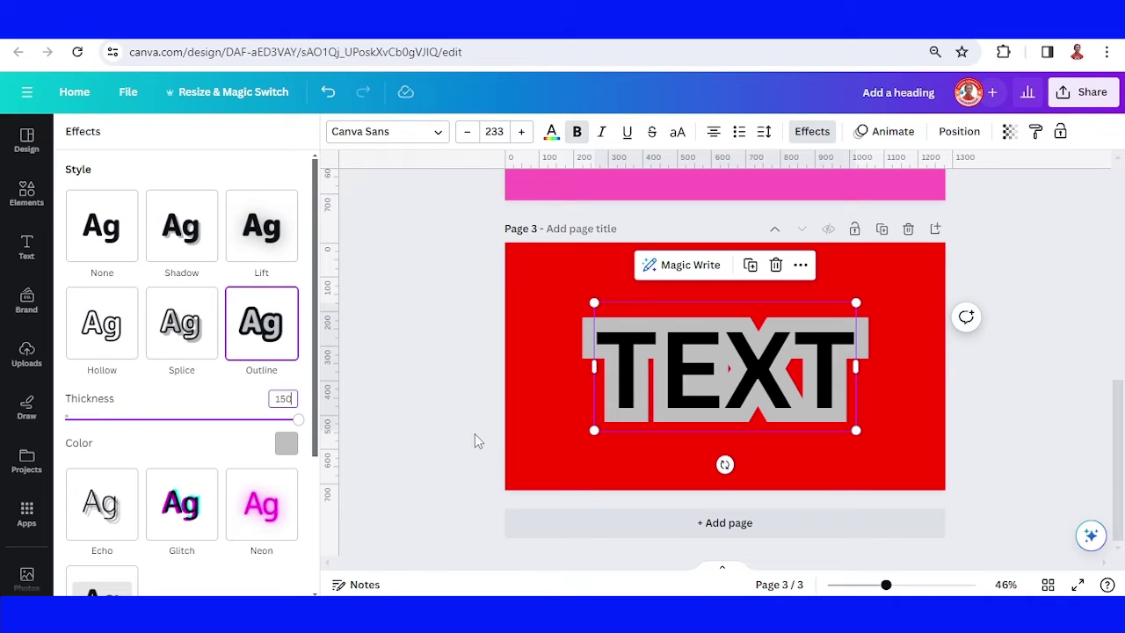
type("150")
key("Return")
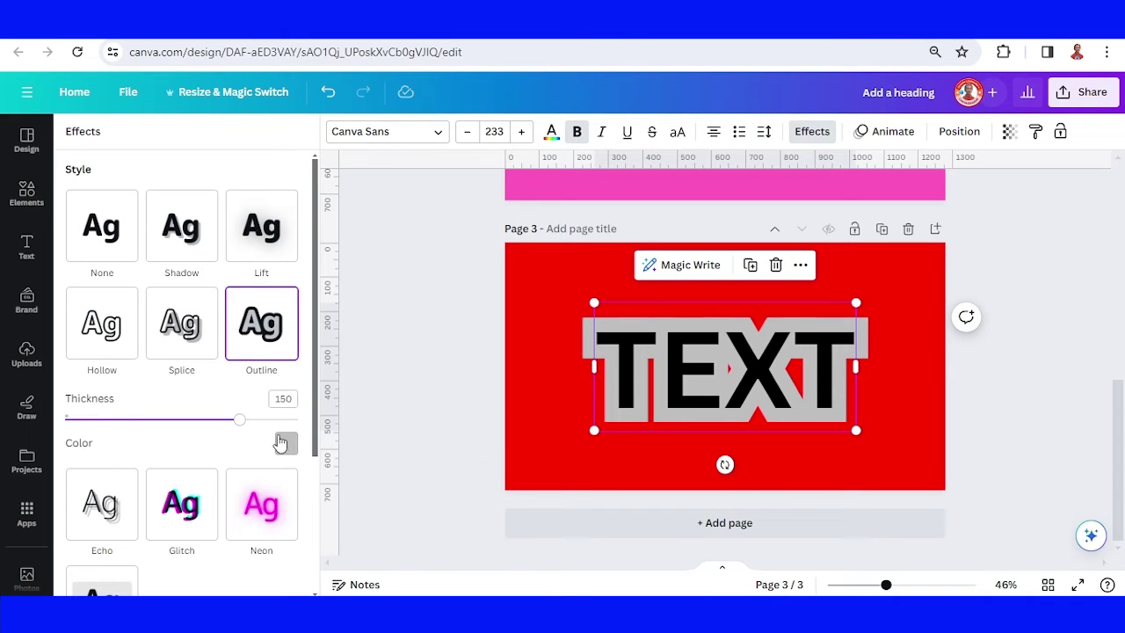
left_click(286, 445)
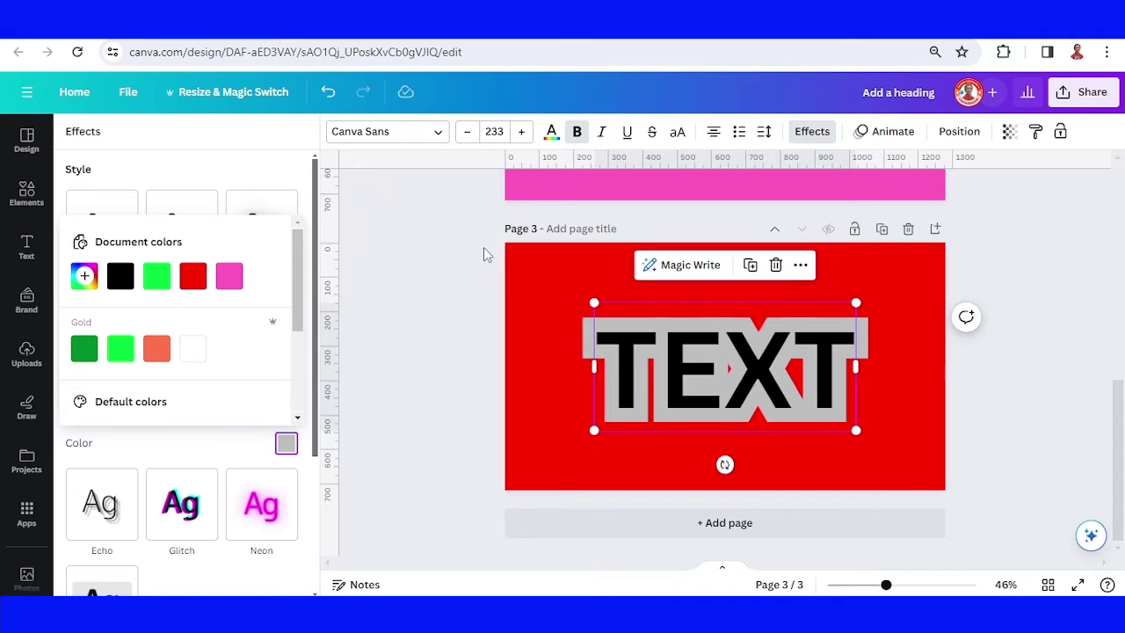
left_click(195, 278)
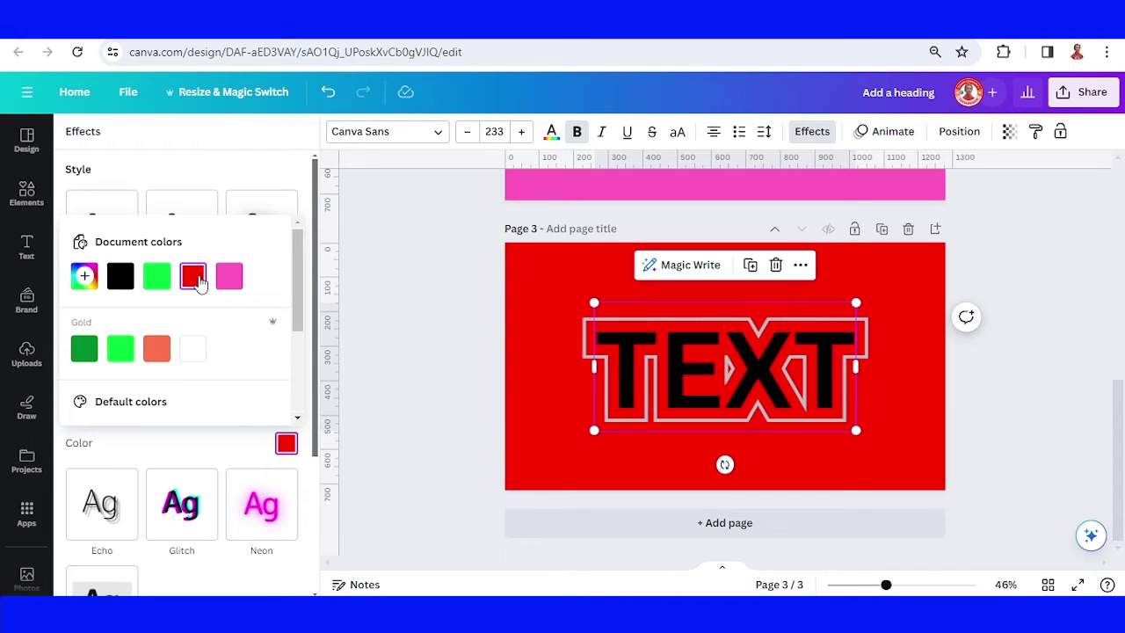
Step: Duplicate the red-outlined "TEXT" heading, align the copy exactly over the stack, and set its outline thickness to 75
left_click(750, 264)
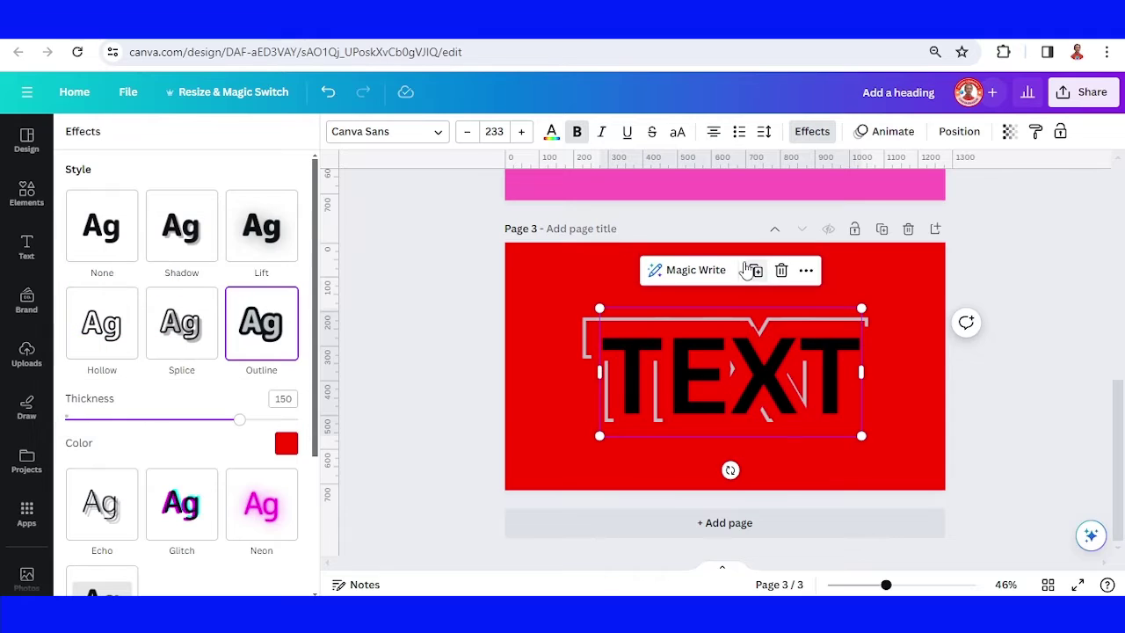
mouse_move(747, 360)
left_mouse_down()
mouse_move(769, 351)
mouse_move(738, 357)
left_mouse_up()
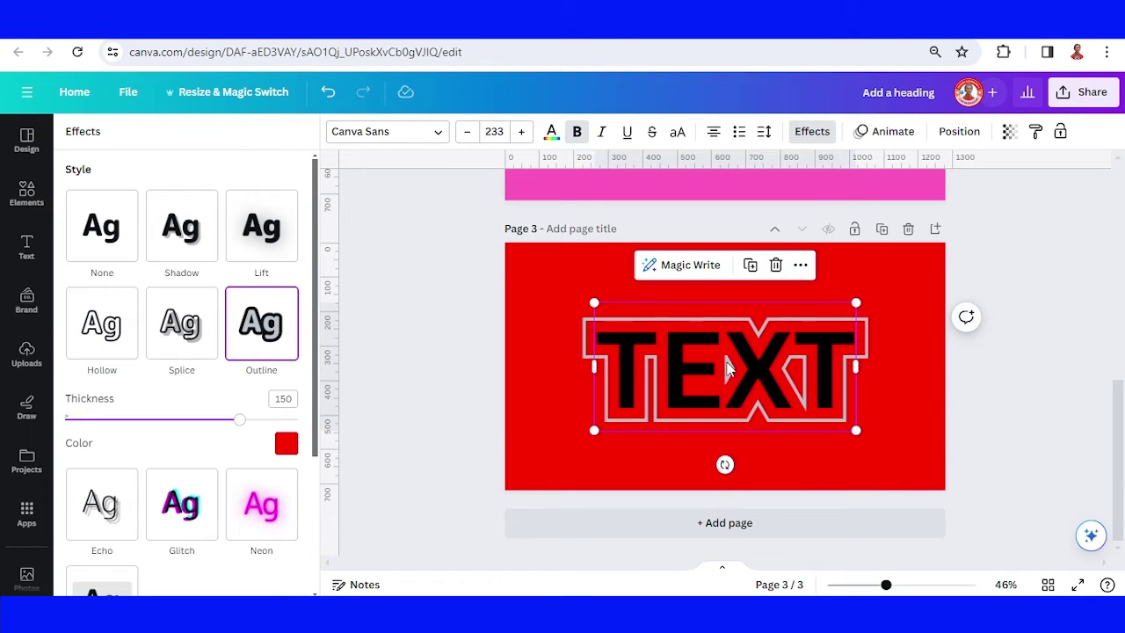
left_click(294, 398)
type("1")
type("5")
key("Return")
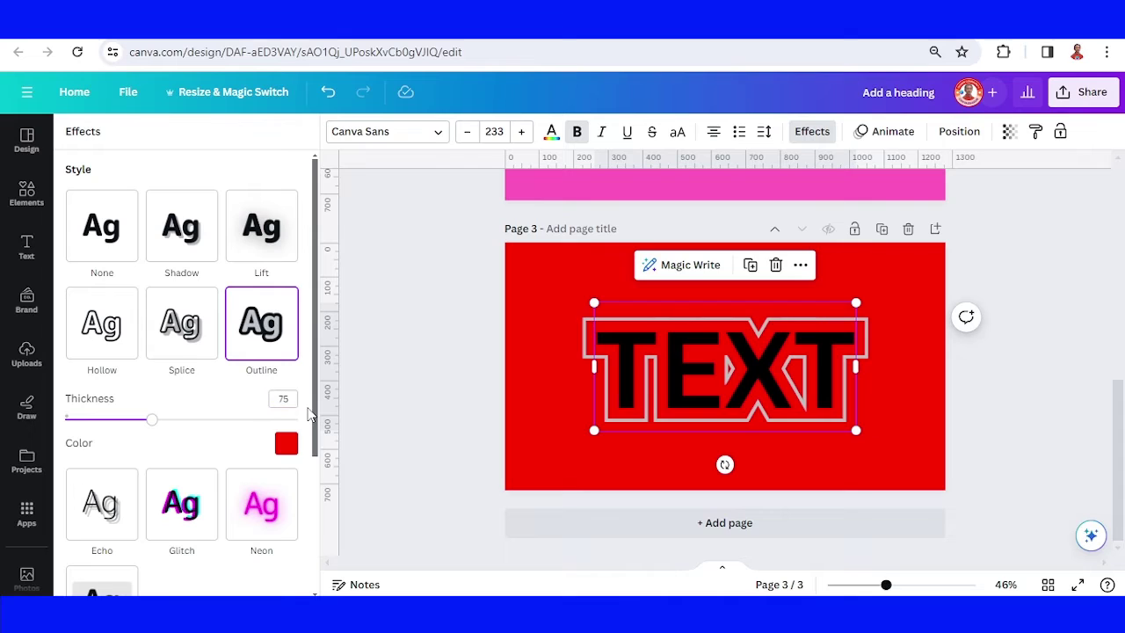
Step: Change the outline color of the topmost "TEXT" copy to the light gray default color
left_click(292, 451)
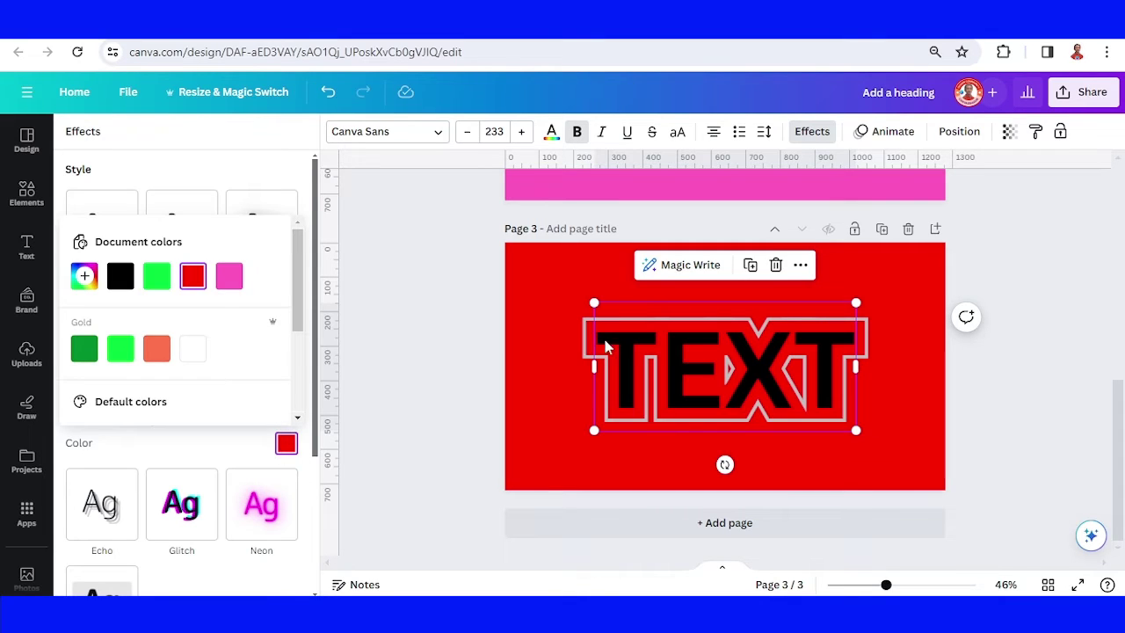
scroll(206, 378, "down", 2)
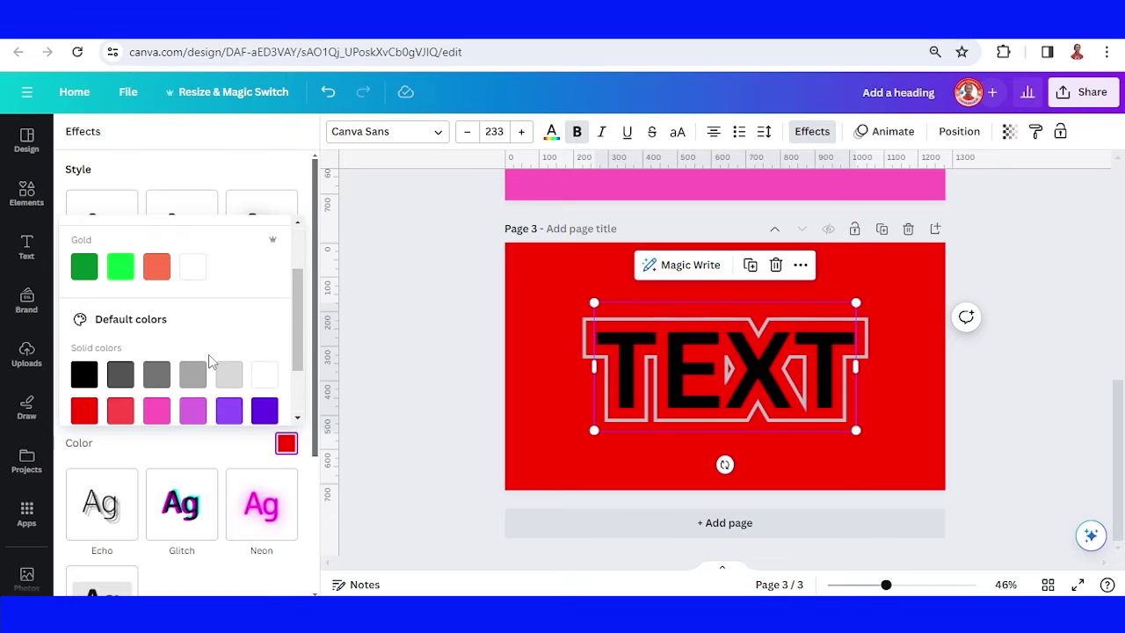
left_click(226, 376)
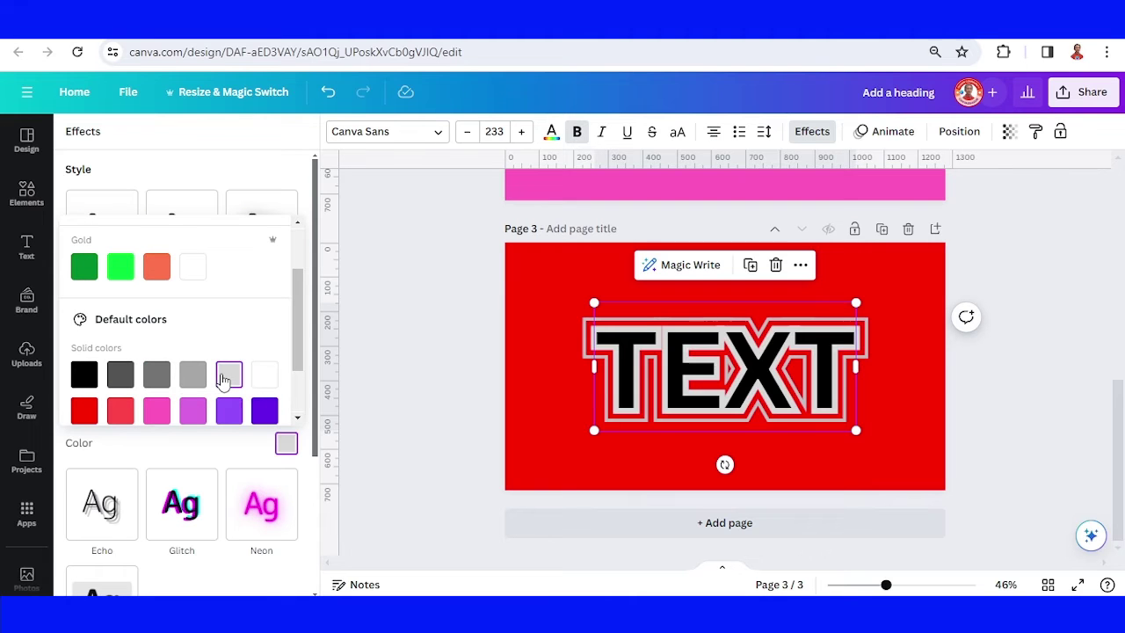
left_click(916, 394)
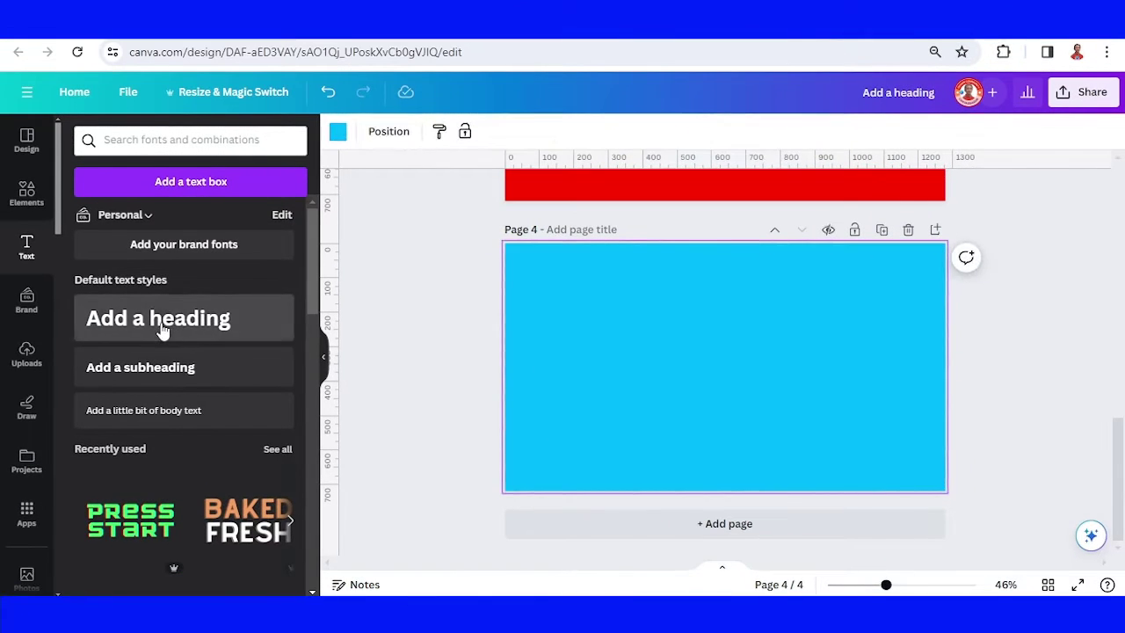
Step: Add a heading reading "TYPO" on the blue page 4 and enlarge it to font size 256, centered on the page
left_click(163, 327)
type("TYPO")
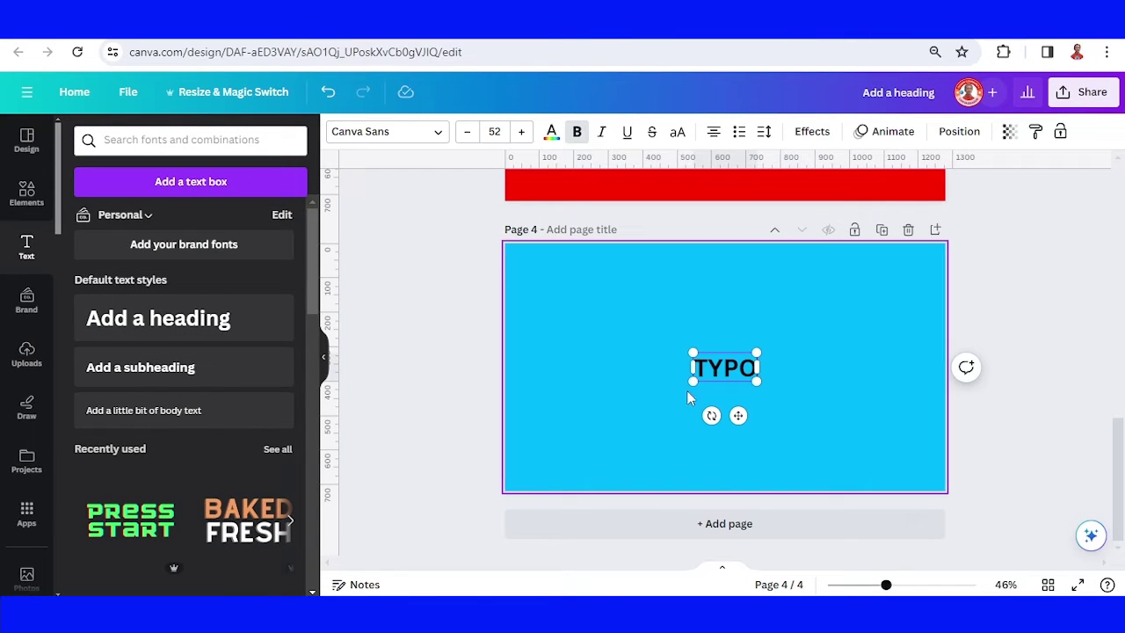
left_click_drag(689, 384, 567, 439)
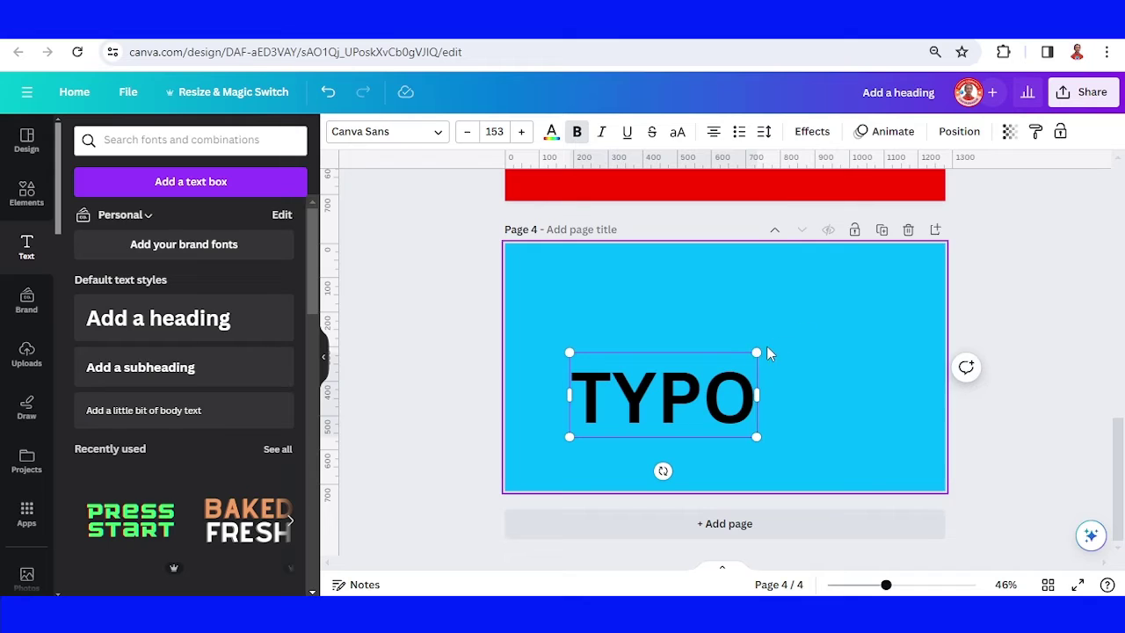
left_click_drag(761, 346, 891, 283)
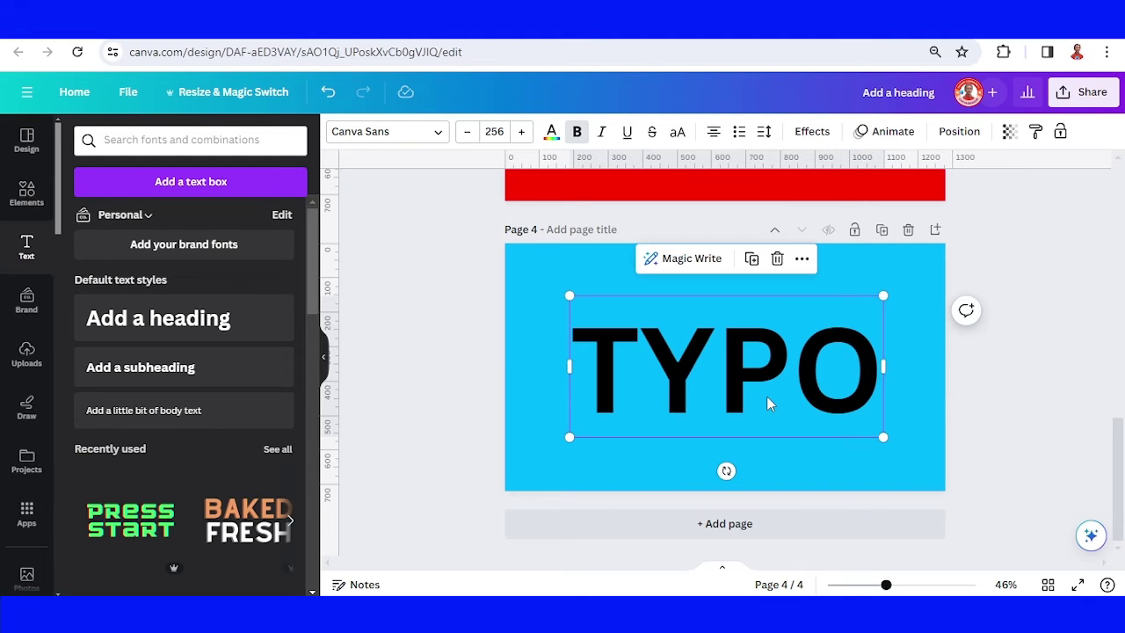
Step: Change the font of the "TYPO" heading to Archivo Black
left_click(391, 134)
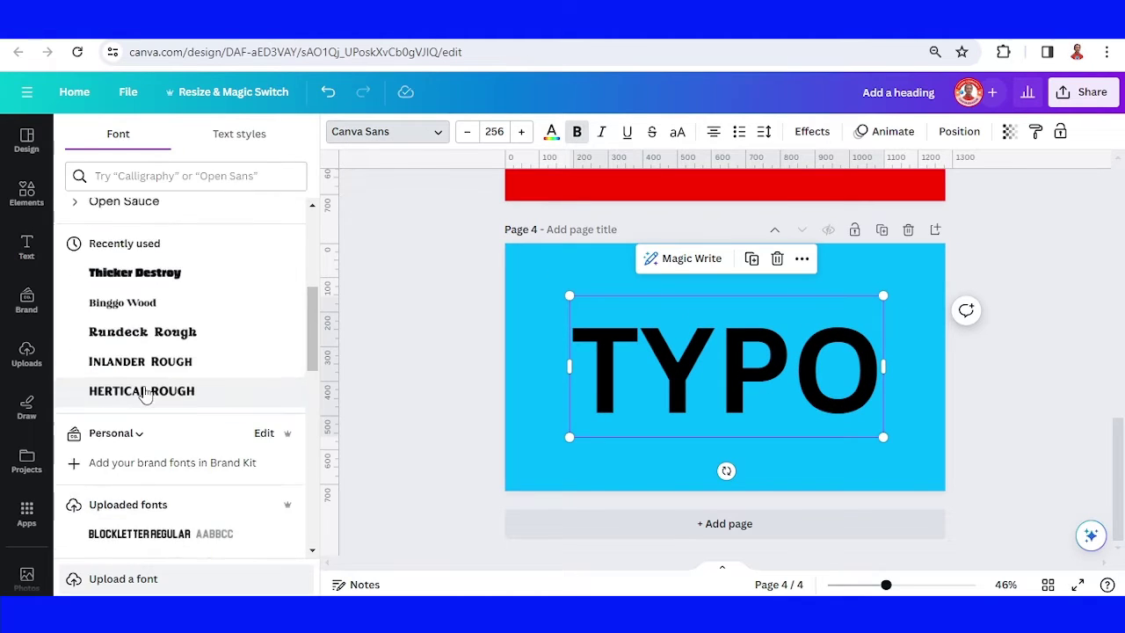
scroll(147, 392, "down", 5)
left_click(171, 493)
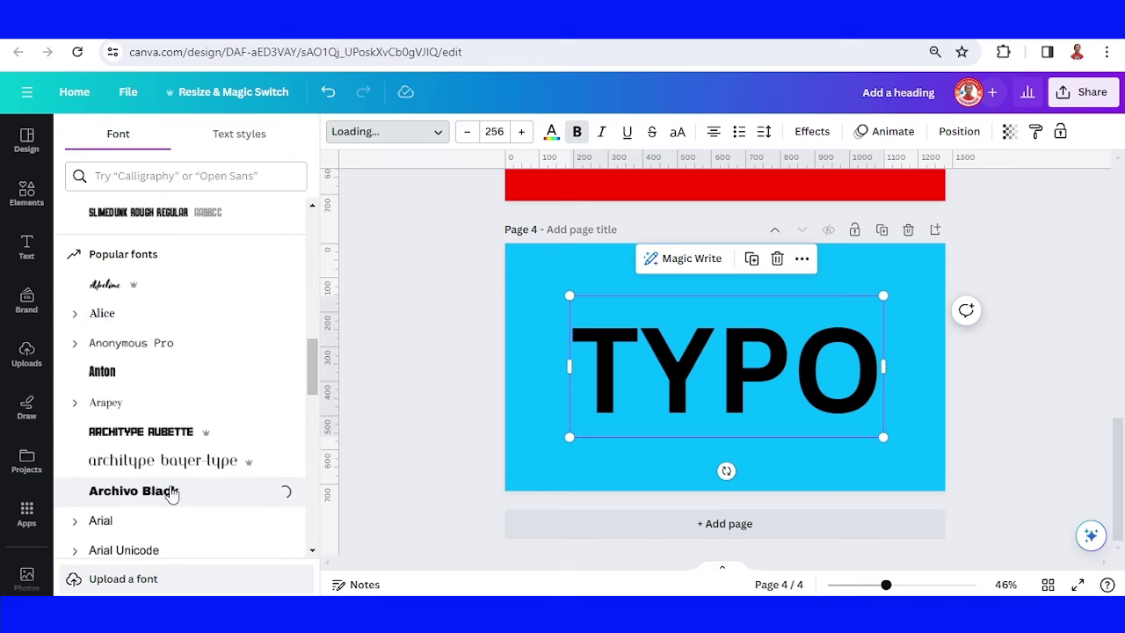
Step: Add a triangle shape to page 4, rotate it to point right, and shrink it to less than half its size
left_click(14, 189)
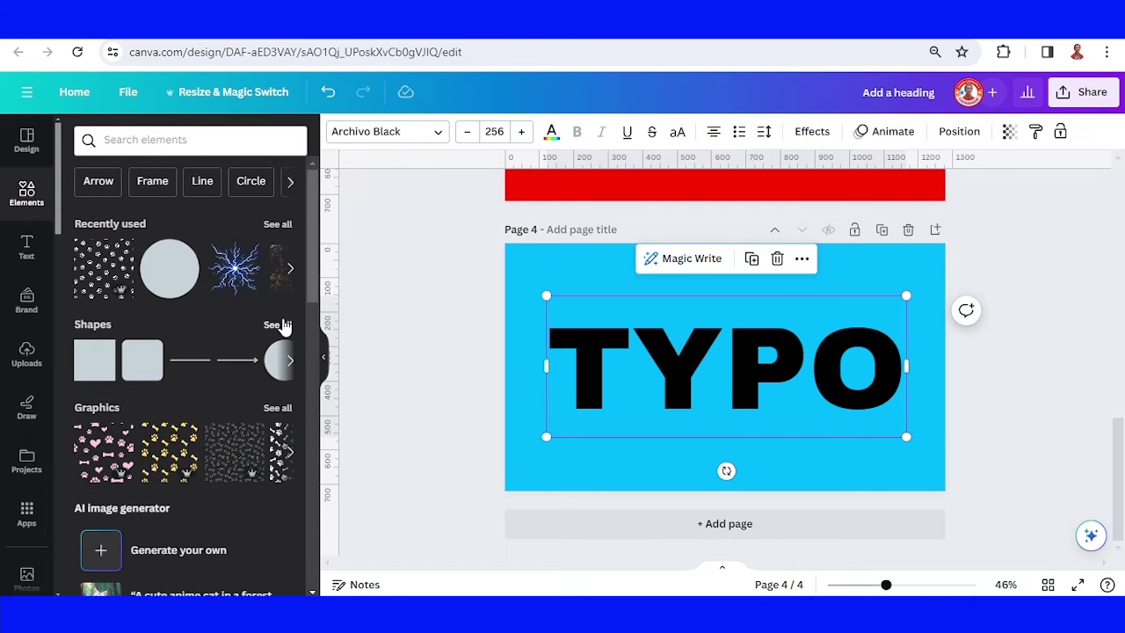
left_click(278, 327)
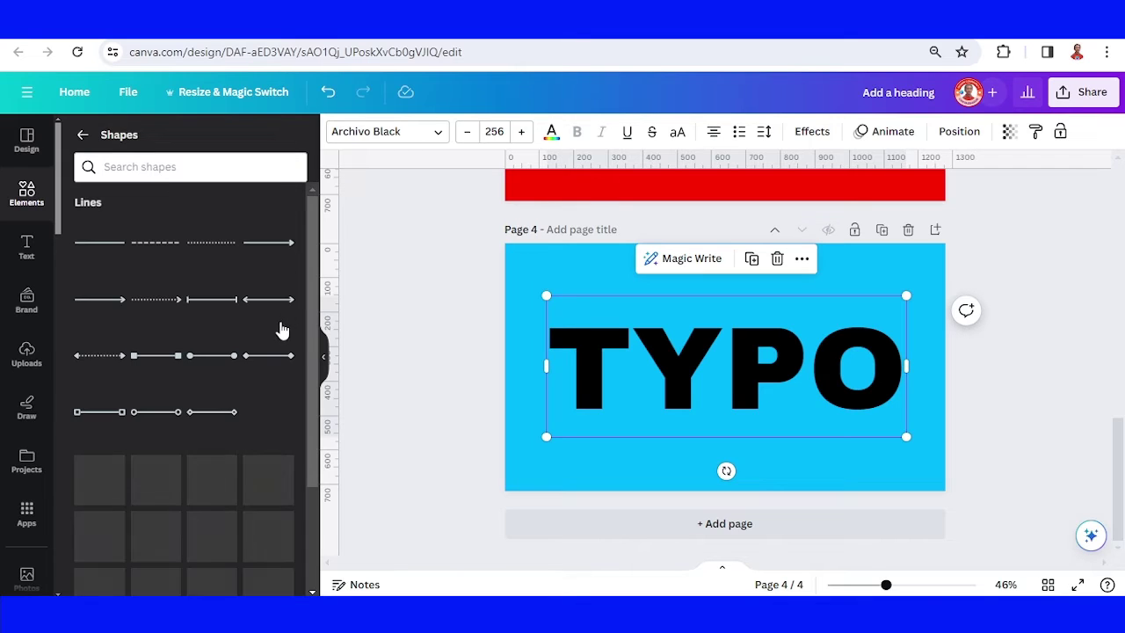
scroll(246, 408, "down", 1)
left_click(268, 429)
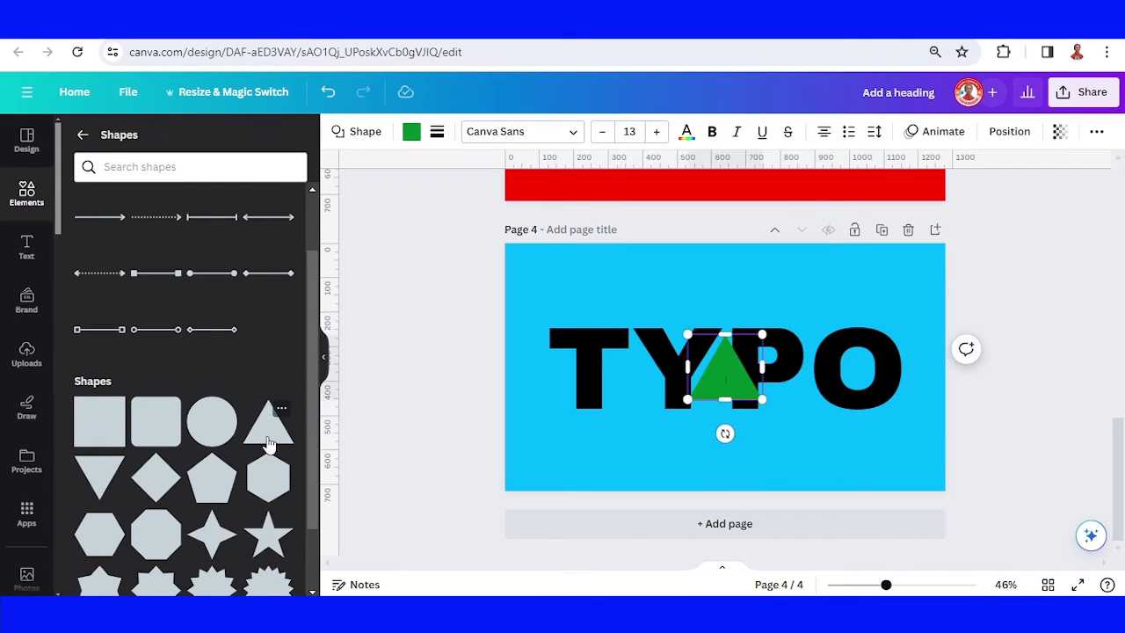
left_click_drag(724, 433, 686, 366)
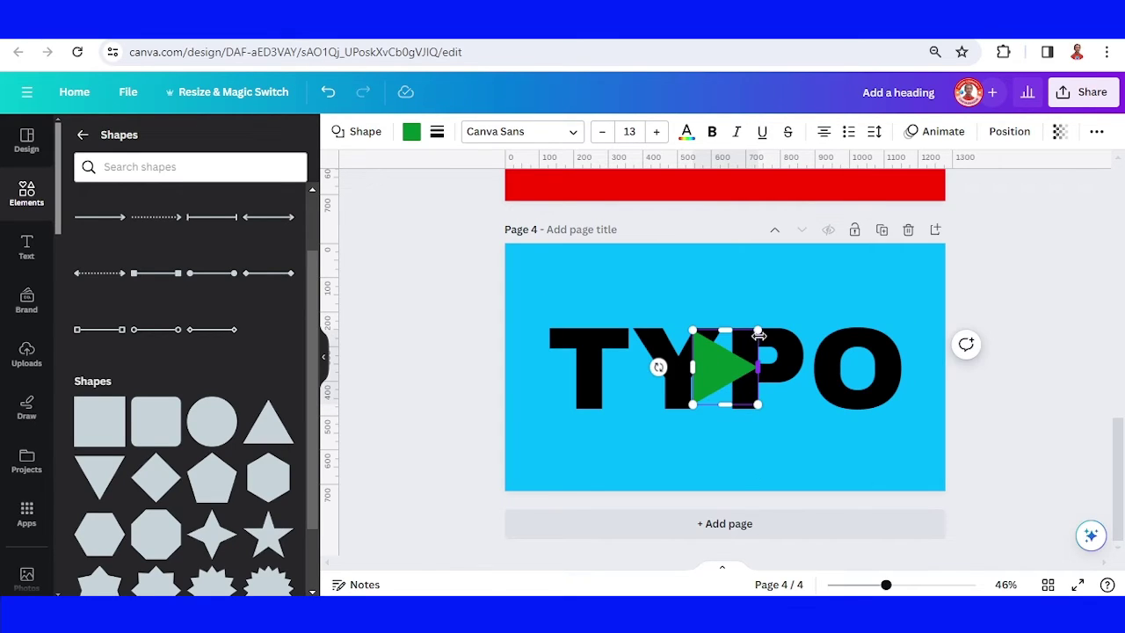
left_click_drag(759, 333, 722, 373)
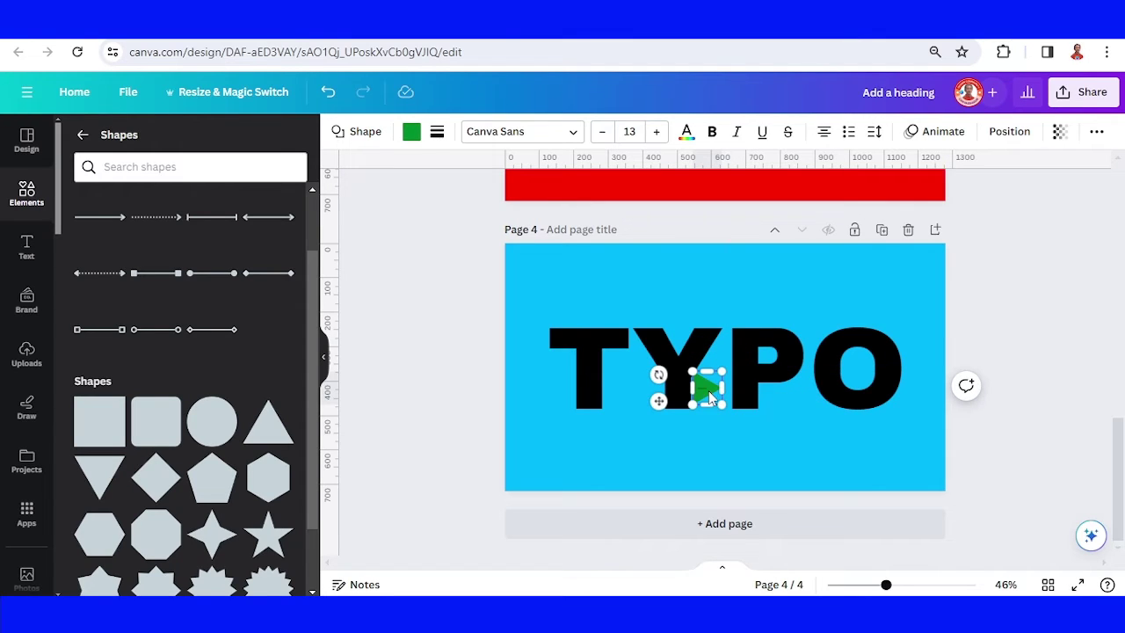
Step: Recolor the triangle to the background's blue and move it over the lower stem of the letter T
left_click(411, 132)
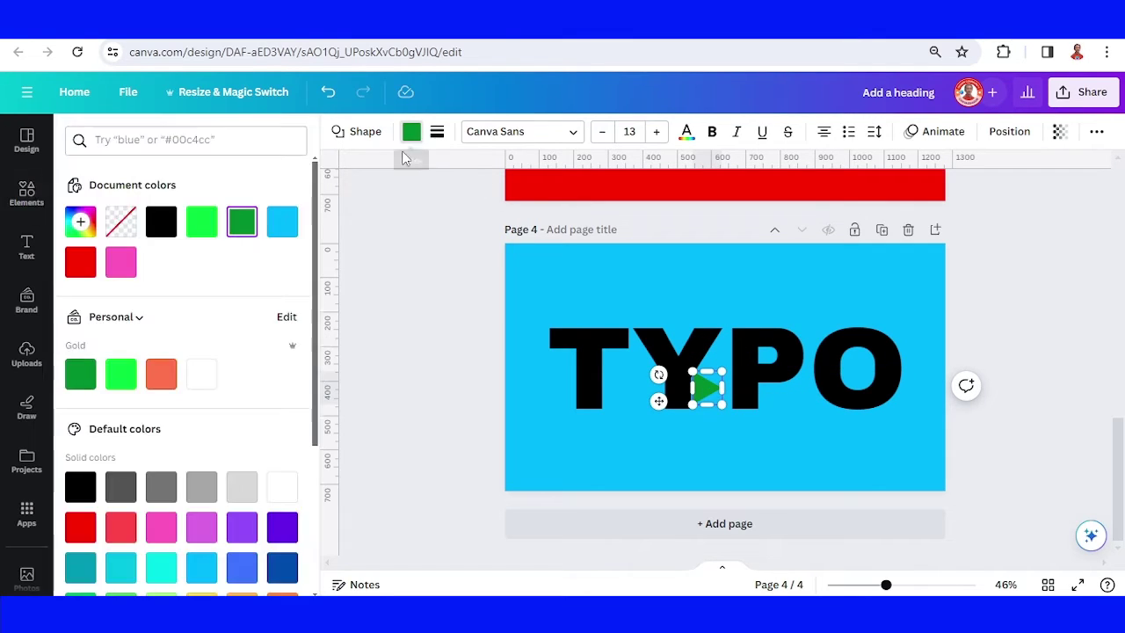
left_click(280, 224)
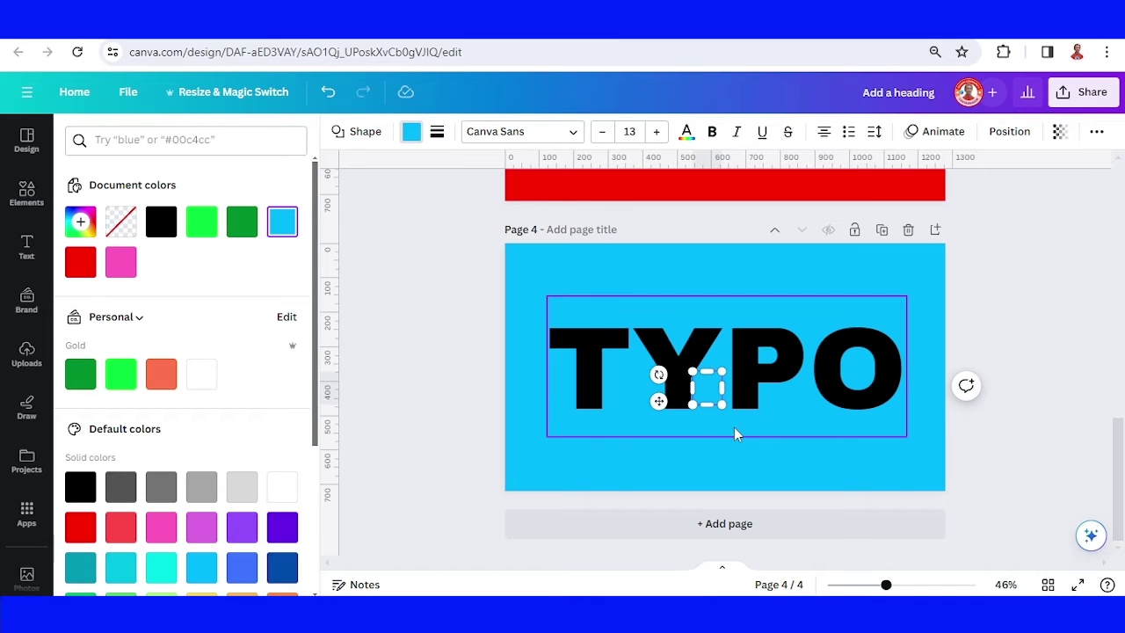
left_click_drag(661, 400, 536, 406)
Step: Place a horizontal guide across the letters just above their base and fit a slightly smaller triangle on it at the T's stem edge
left_click(910, 585)
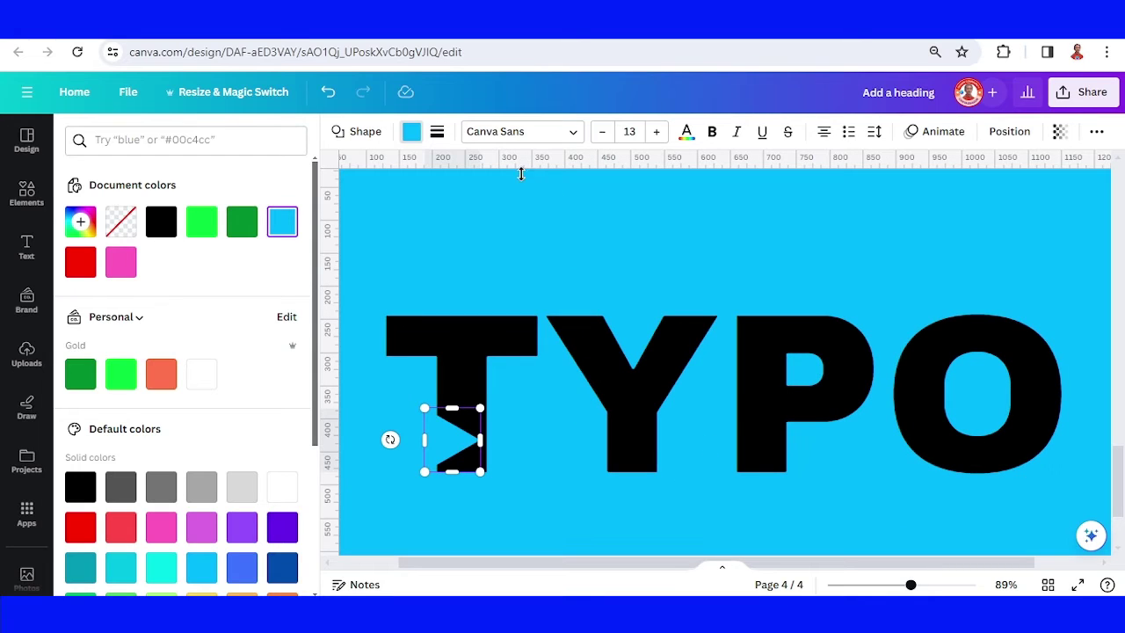
left_click_drag(521, 174, 475, 436)
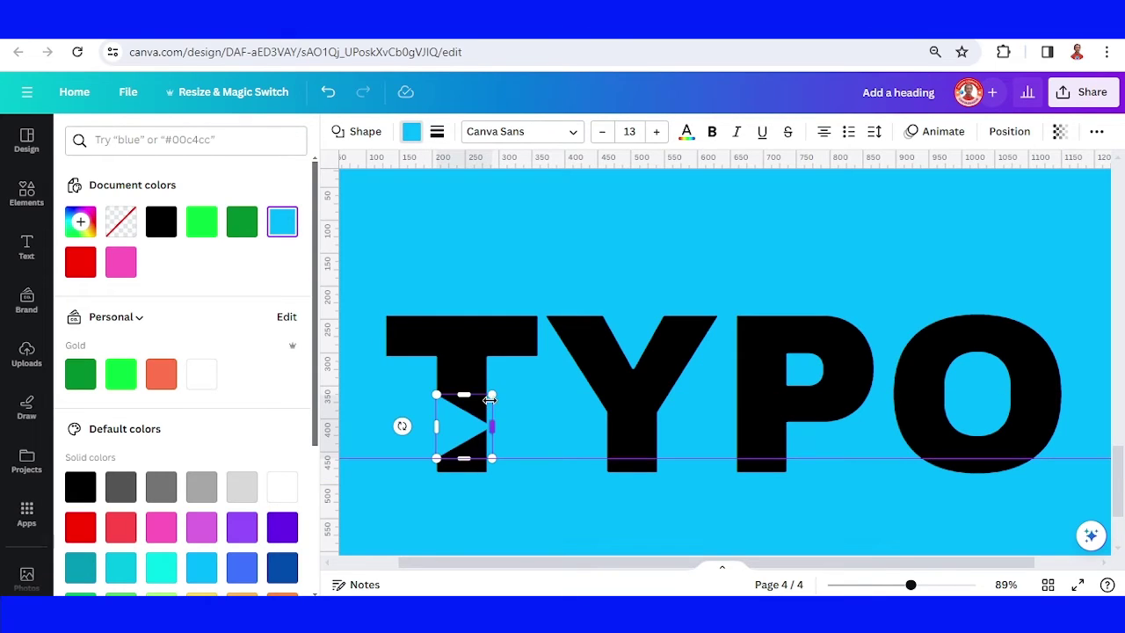
left_click_drag(490, 395, 478, 411)
Step: Duplicate the blue triangle three times, placing the copies along the guide on the lower outer edges of Y, P and O
left_click(469, 445)
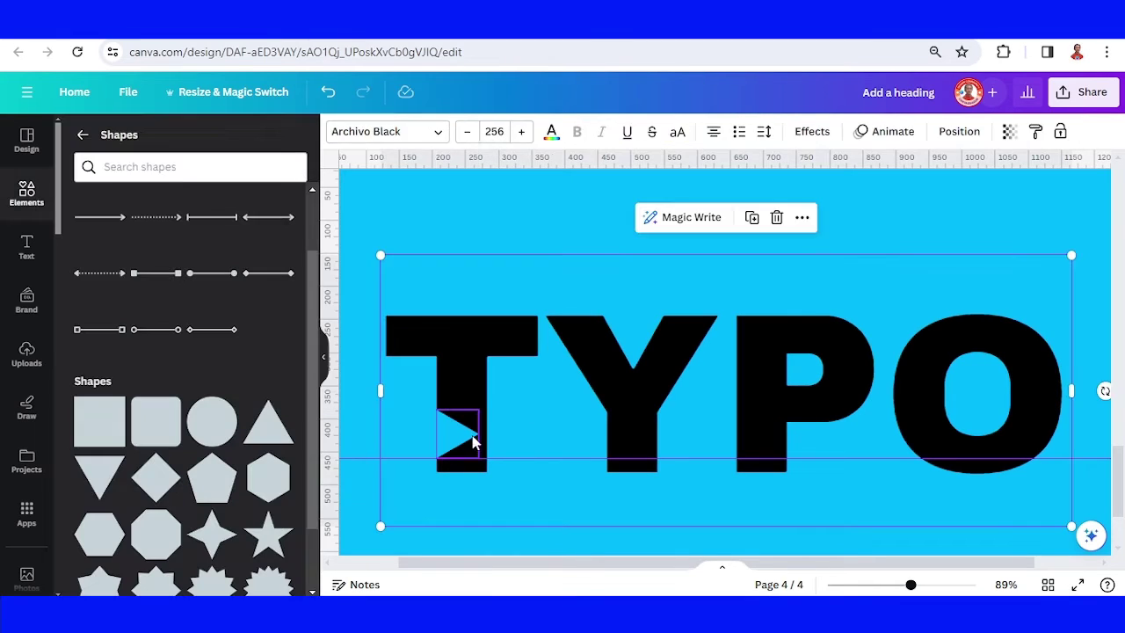
left_click(457, 426)
left_click(431, 372)
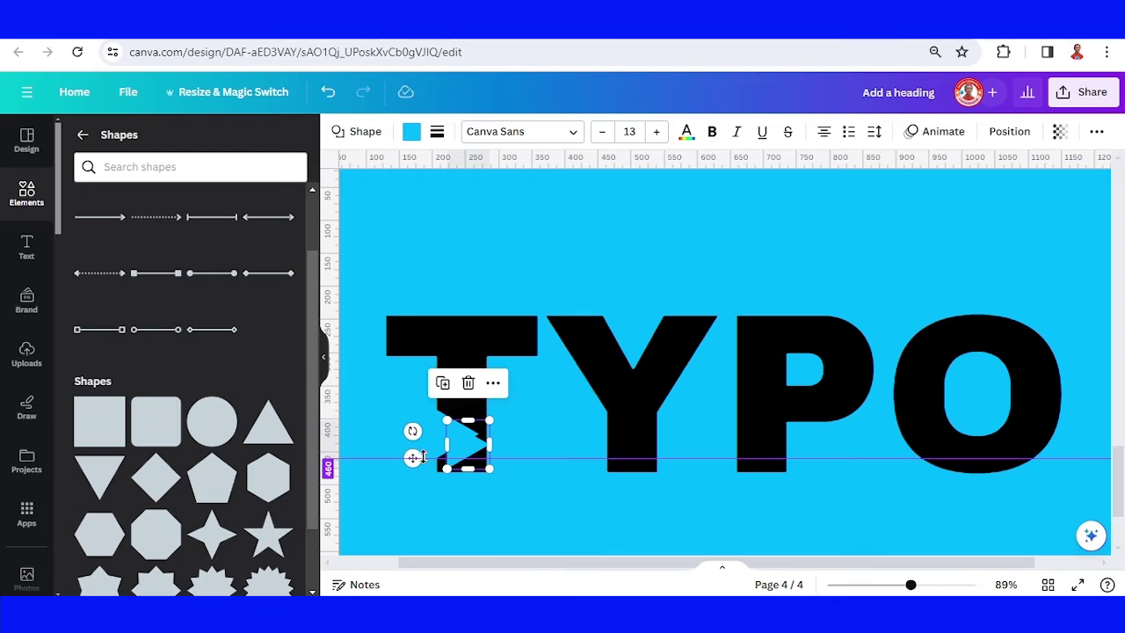
left_click_drag(412, 460, 571, 456)
left_click(603, 371)
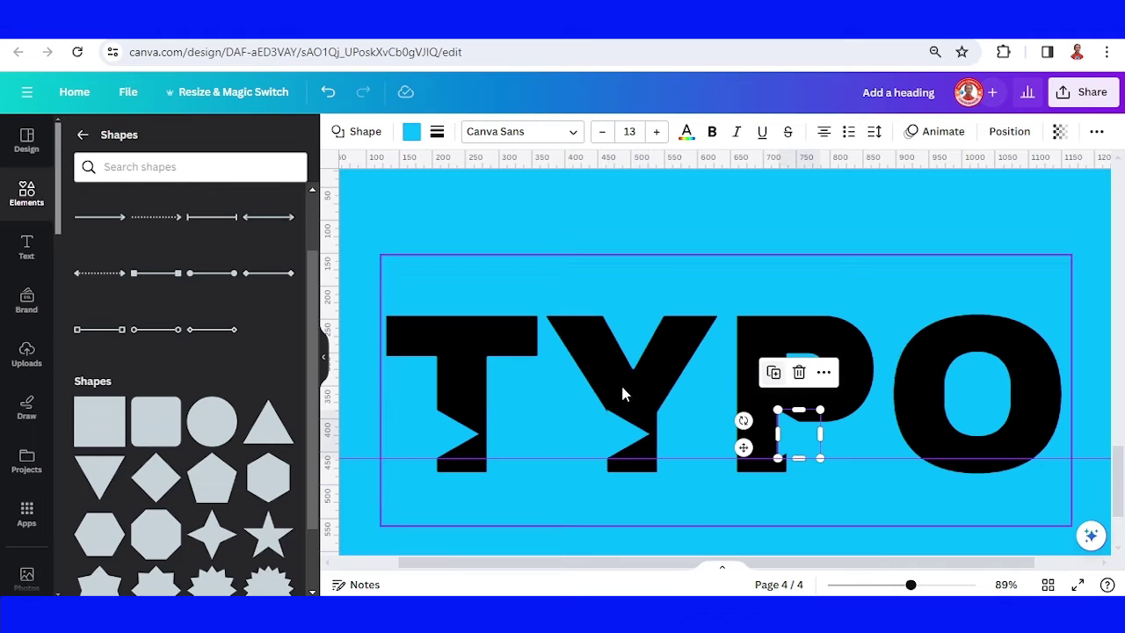
left_click_drag(743, 447, 706, 448)
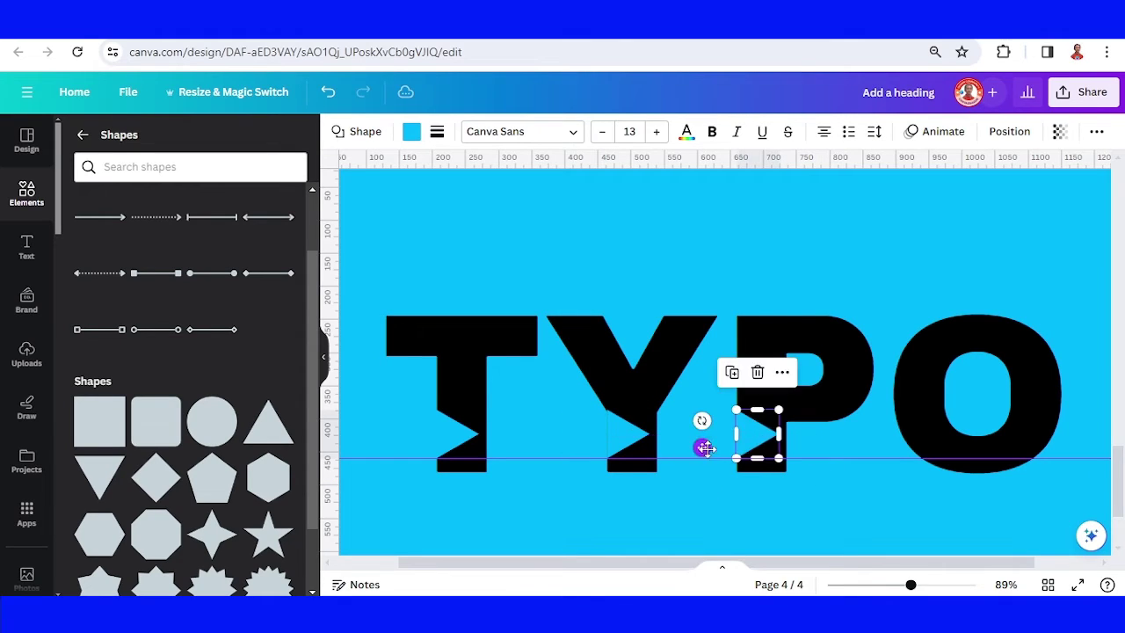
left_click(730, 374)
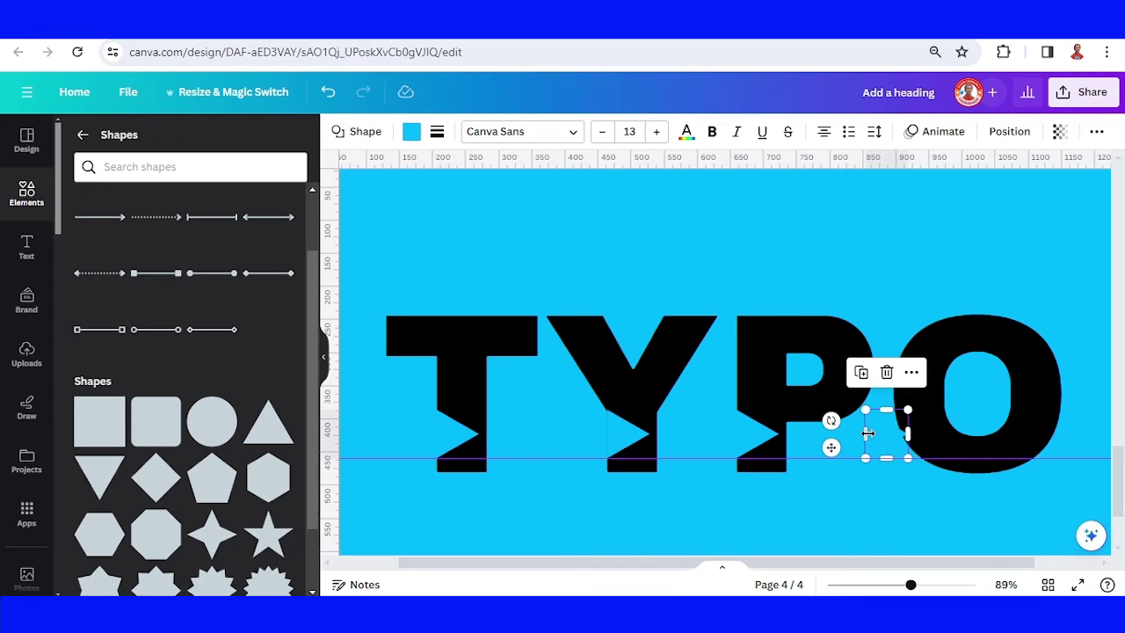
left_click_drag(831, 447, 862, 448)
Step: On page 5, search the elements for "TIGER SKIN PATTERN" and browse all matching graphics
scroll(1022, 434, "down", 5)
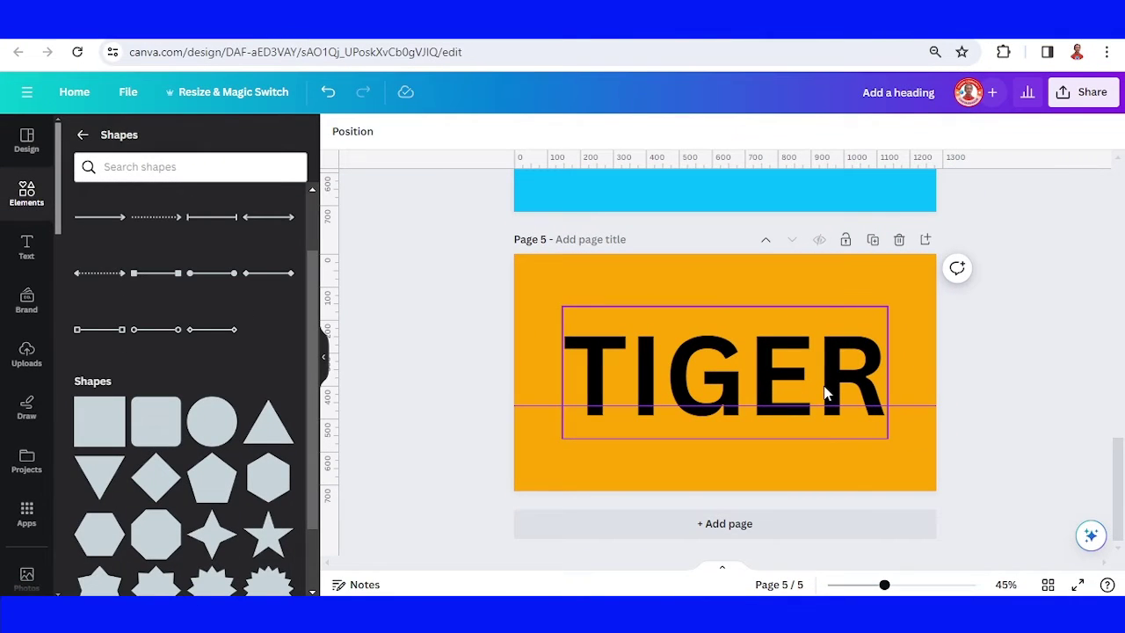
left_click(27, 194)
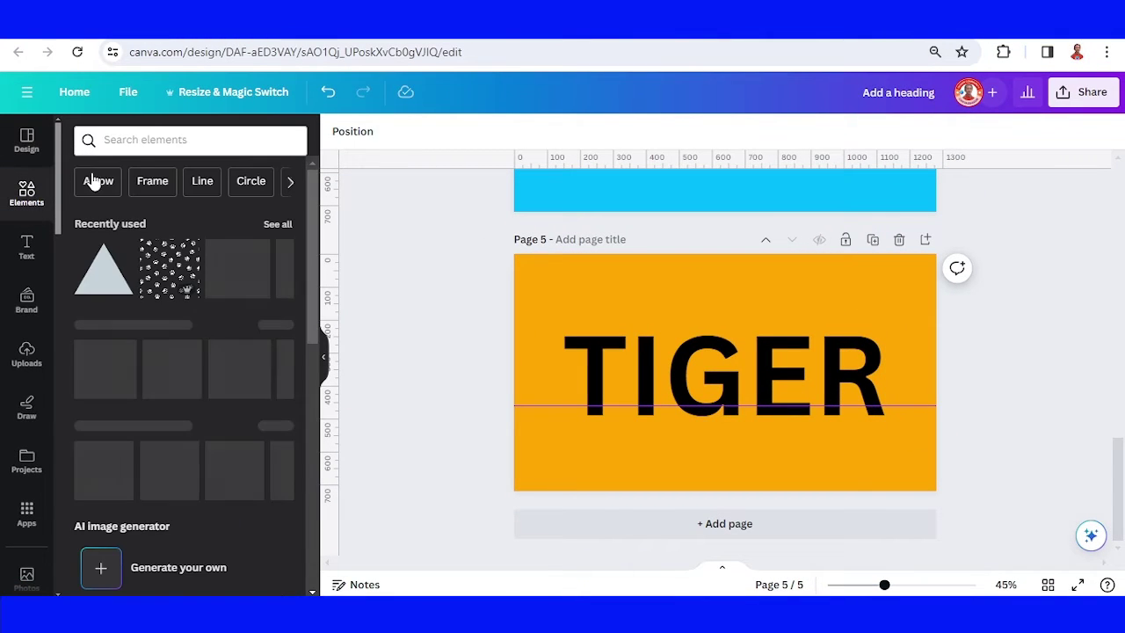
left_click(134, 143)
type("TI")
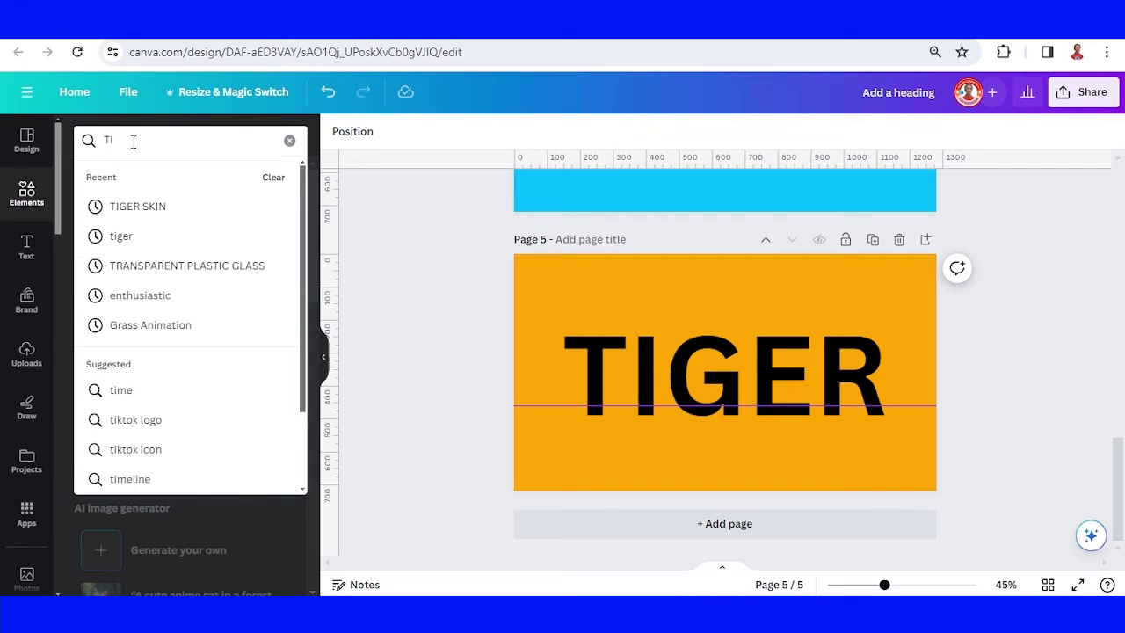
type("GER SKIN PATTERN")
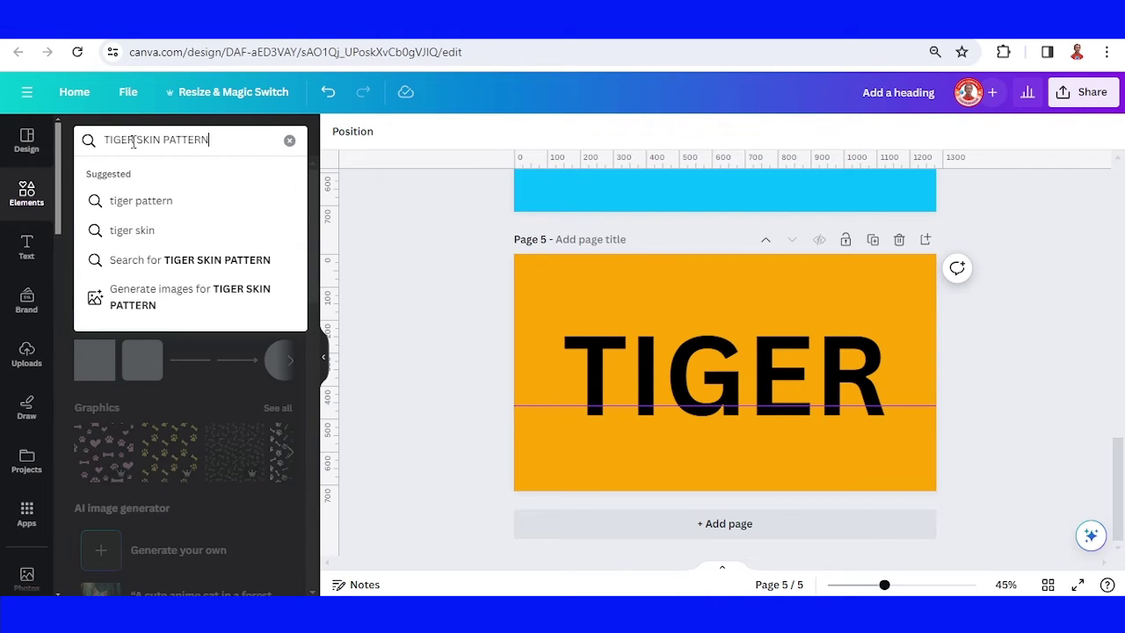
key("Return")
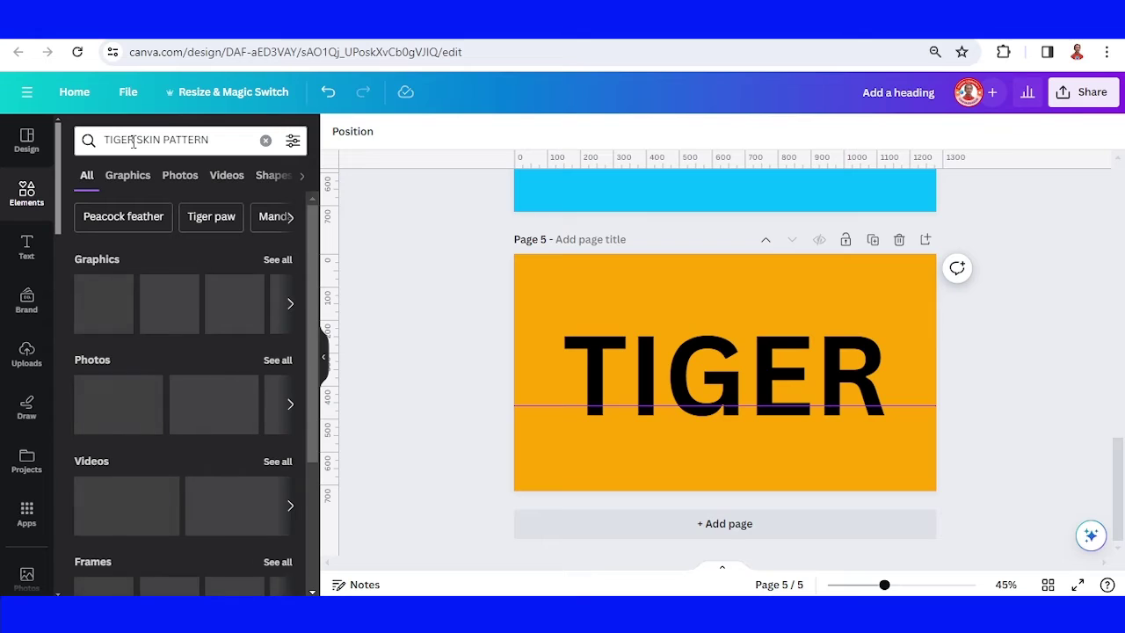
left_click(277, 262)
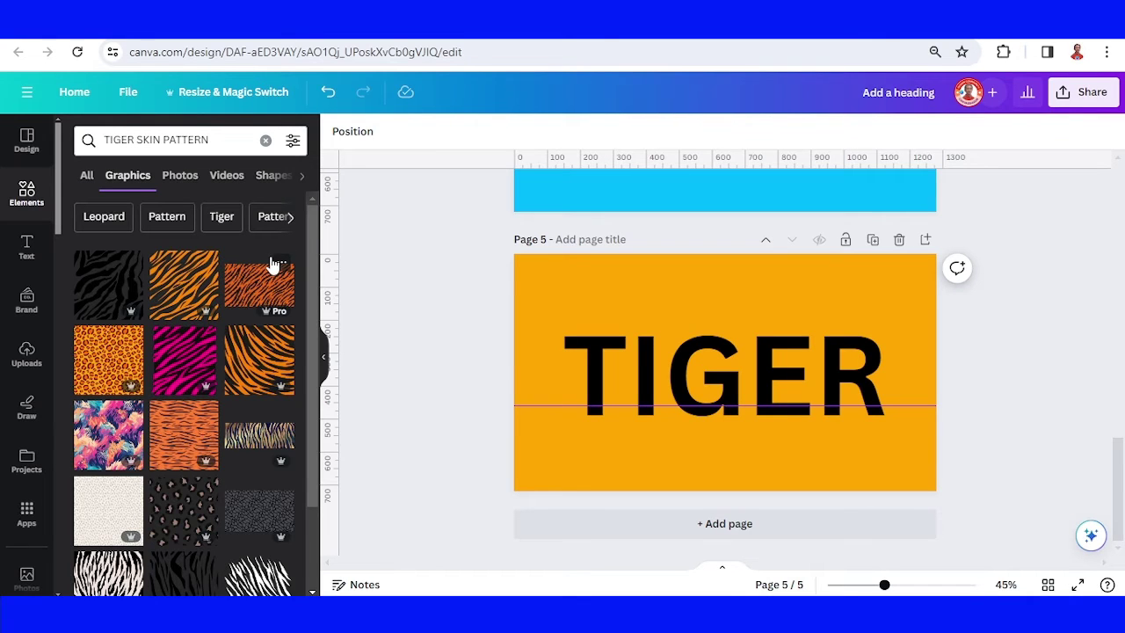
scroll(253, 323, "down", 2)
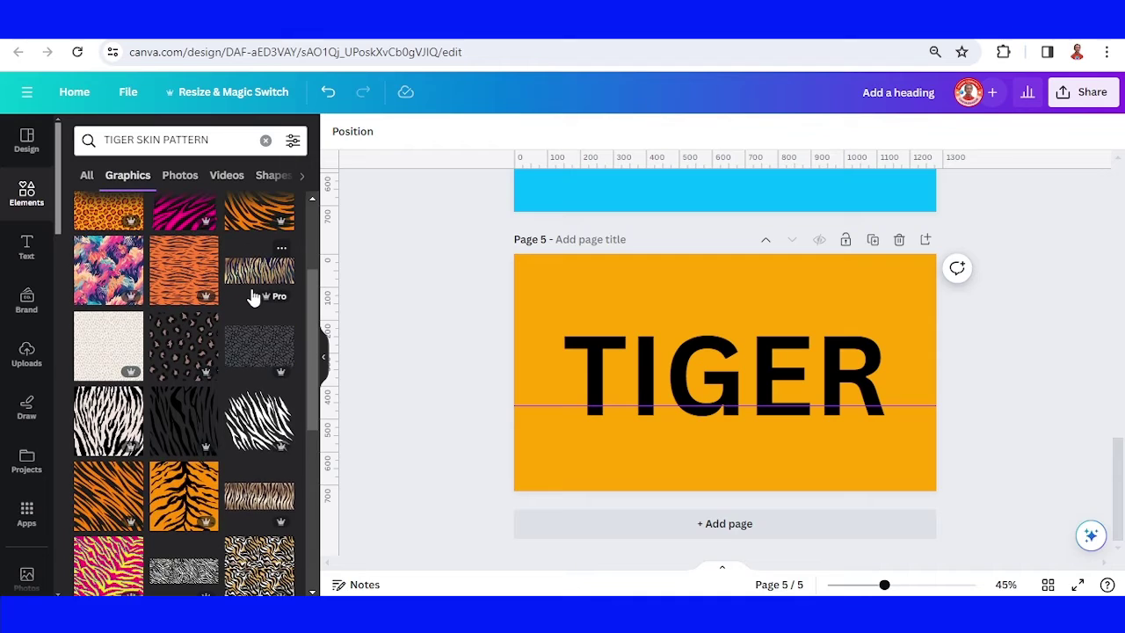
Step: Add the ragged-edged Tiger Animal Print Pattern Flat graphic to page 5 and place it over the letters T and I
left_click(188, 427)
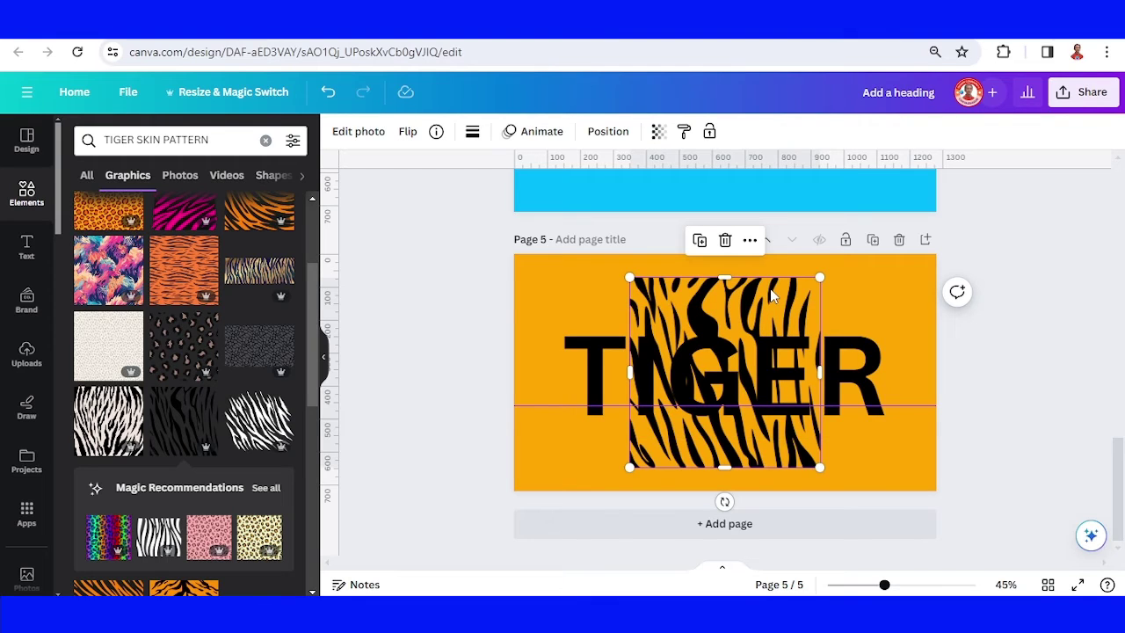
left_click(724, 240)
left_click(261, 433)
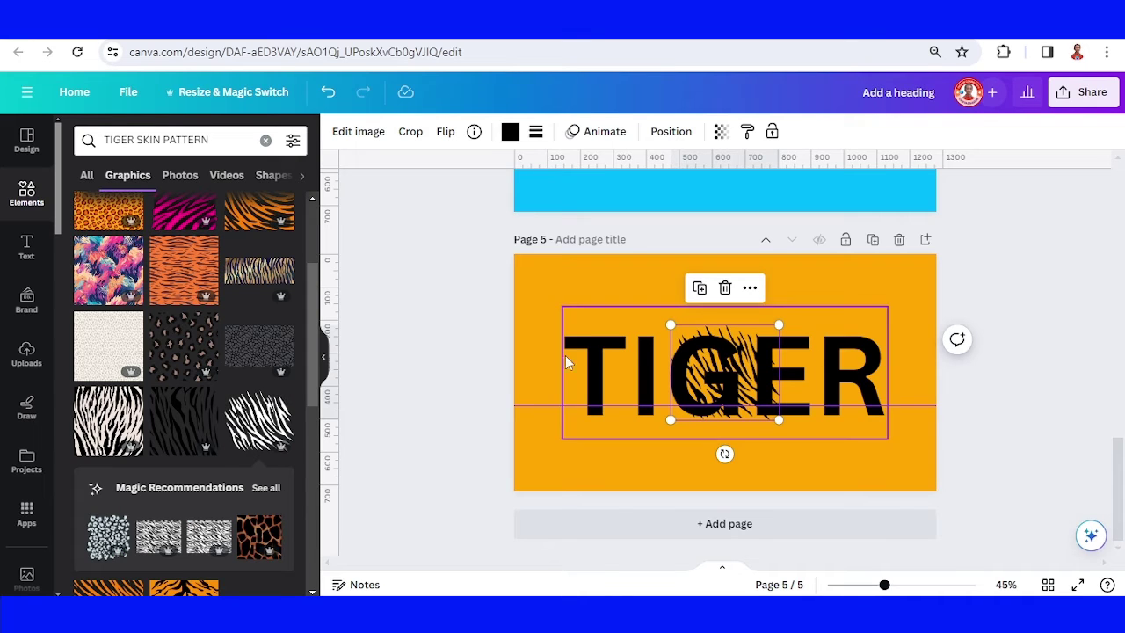
left_click(282, 401)
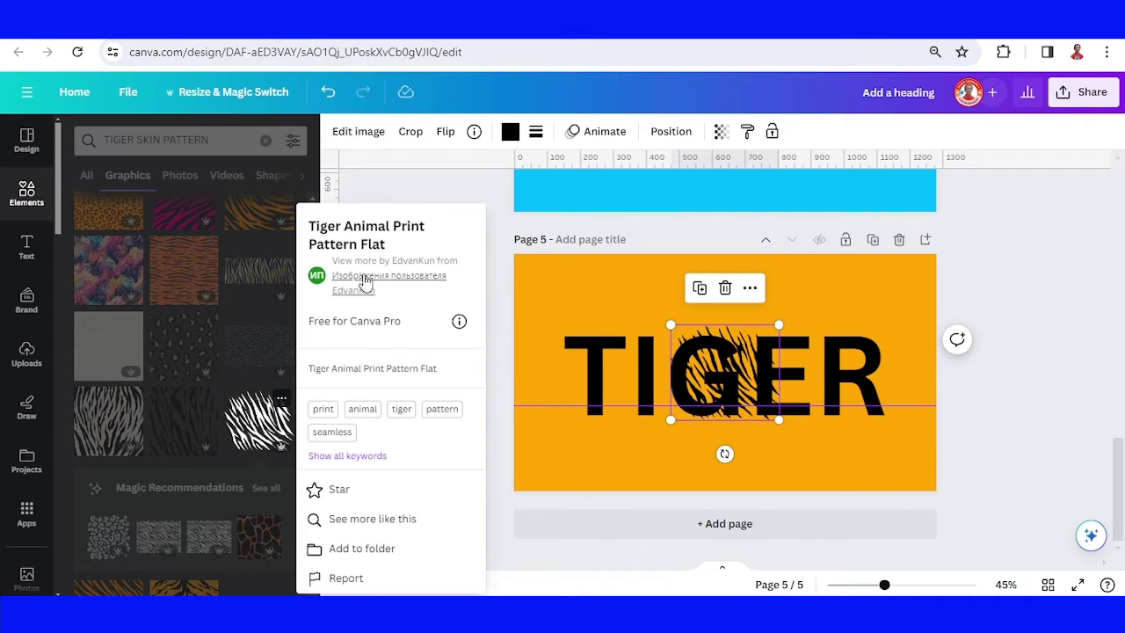
left_click(736, 360)
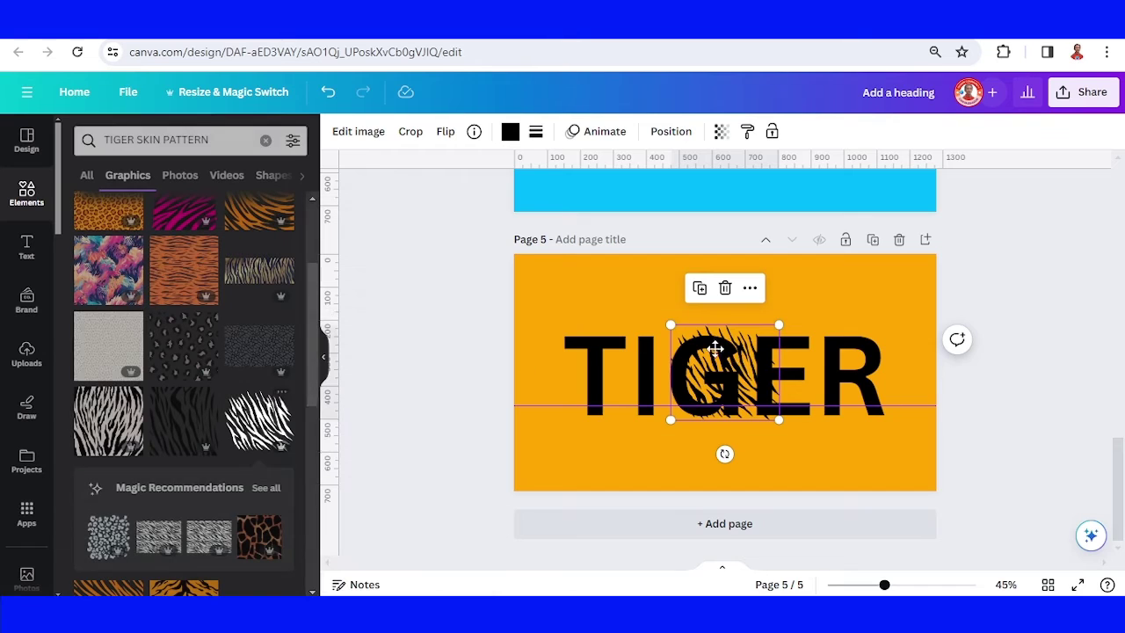
left_click_drag(736, 360, 690, 395)
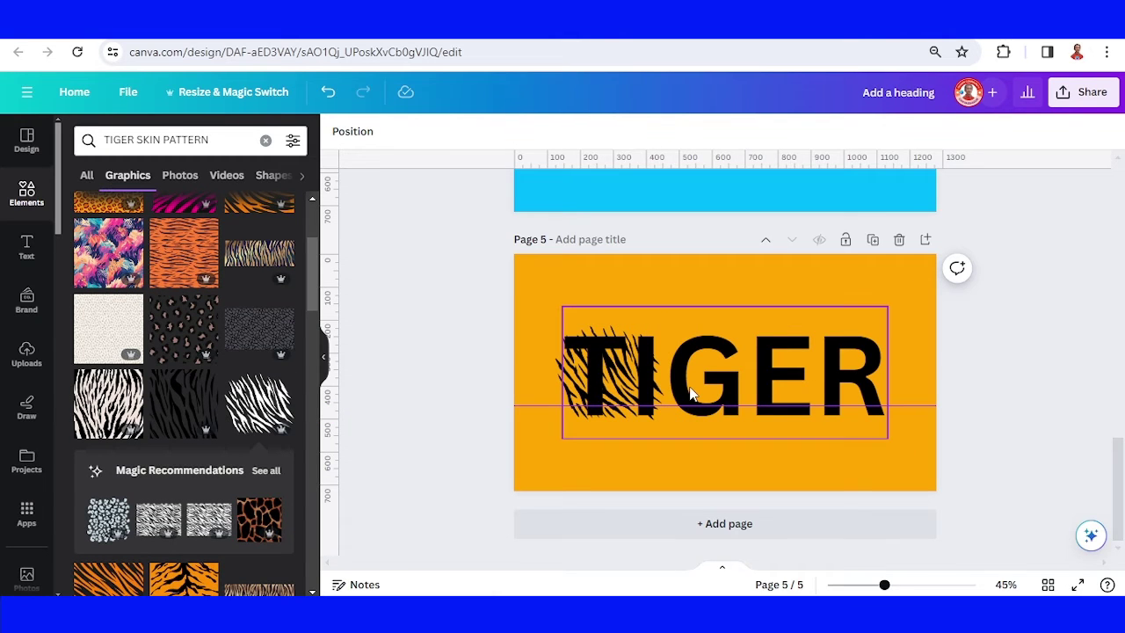
Step: Recolor the tiger stripe graphic to the page background's orange
left_click(611, 374)
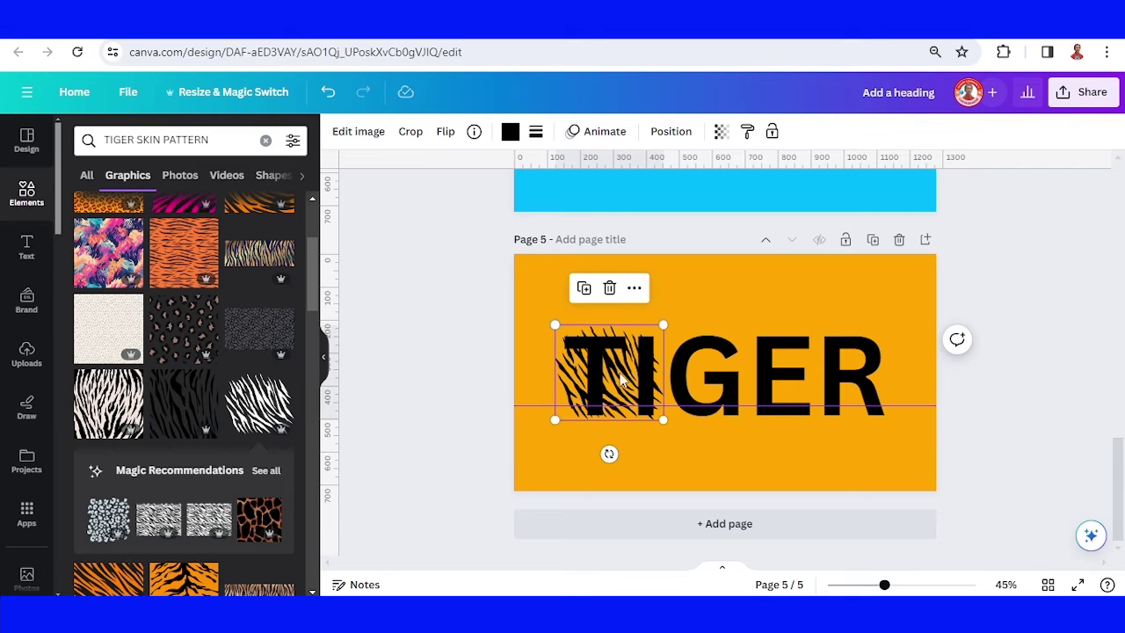
left_click(510, 131)
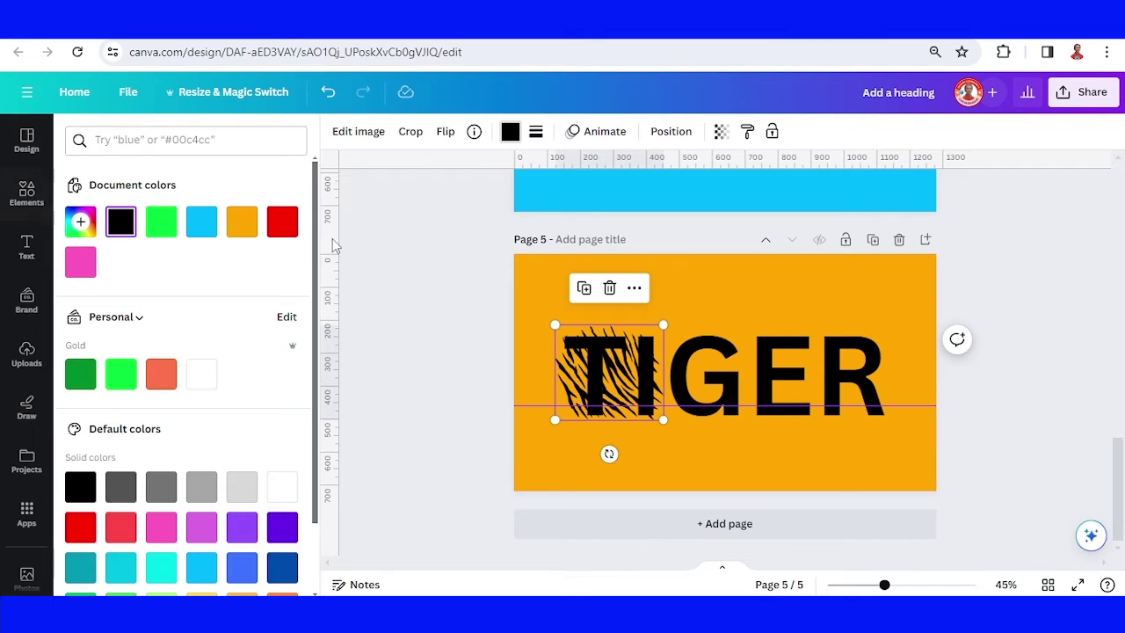
left_click(243, 221)
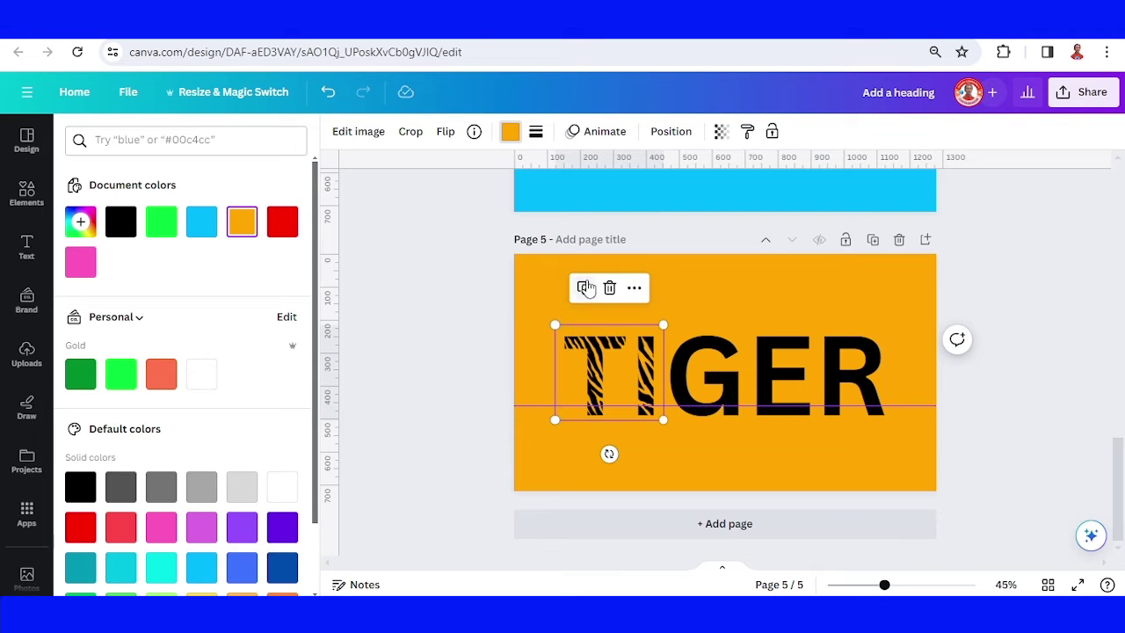
Step: Duplicate the orange stripe graphic three times and place the copies over G, E and R to cover the whole word
left_click_drag(618, 340, 624, 345)
key("ctrl+d")
left_click_drag(710, 378, 717, 366)
left_click_drag(764, 433, 832, 393)
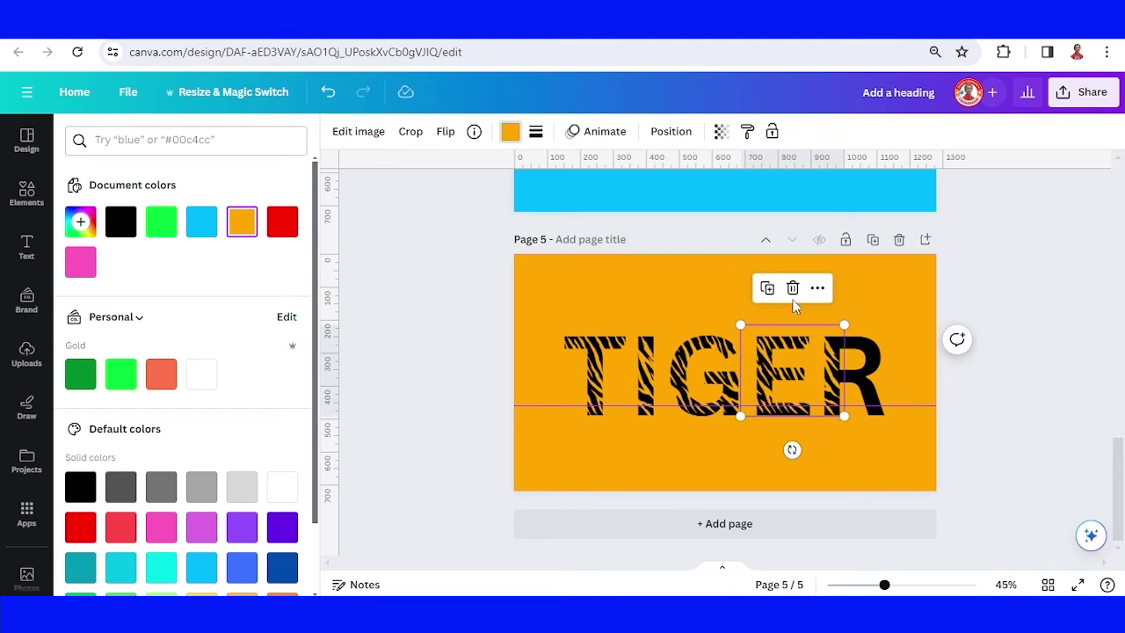
left_click(767, 290)
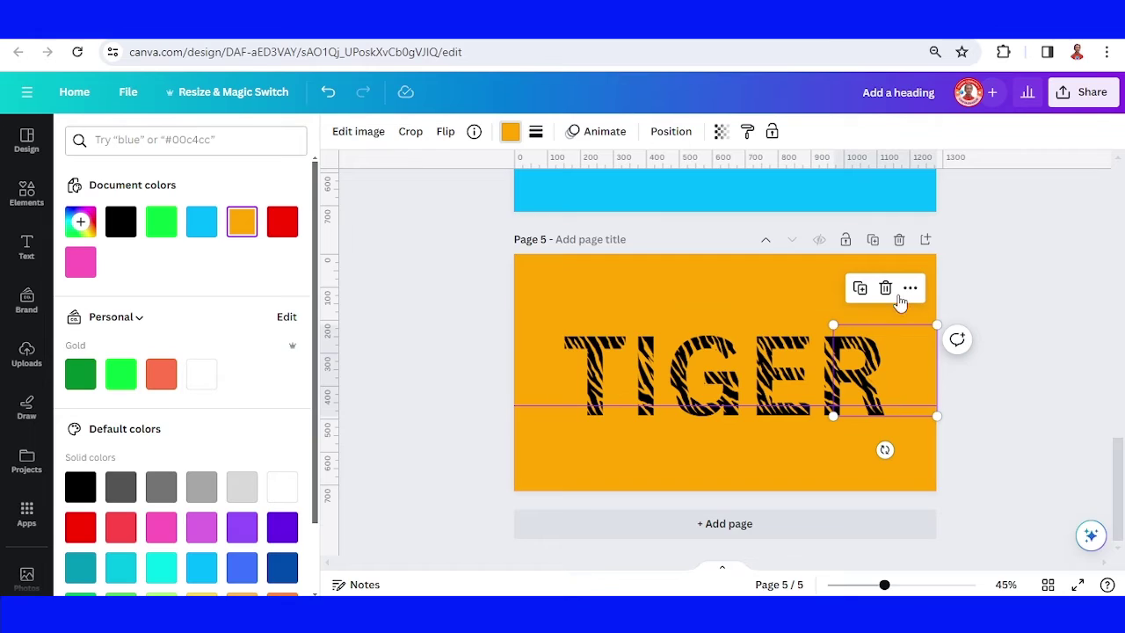
left_click(826, 473)
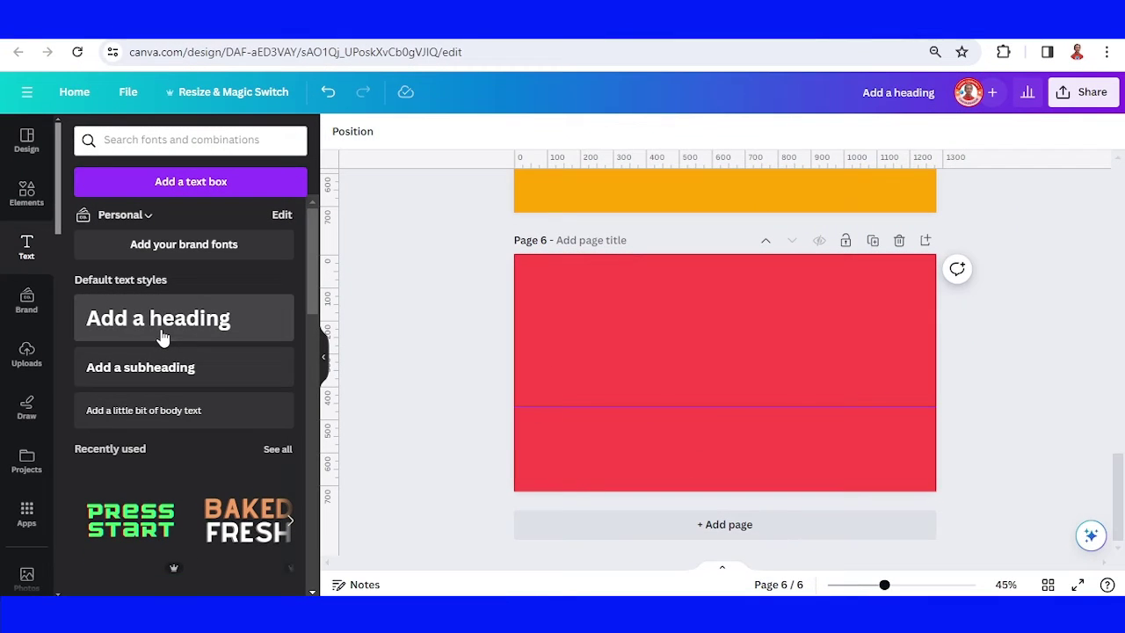
Step: Add a heading reading "P" to page 6, enlarge it to font size 217 and move it to the start of the word area
left_click(163, 337)
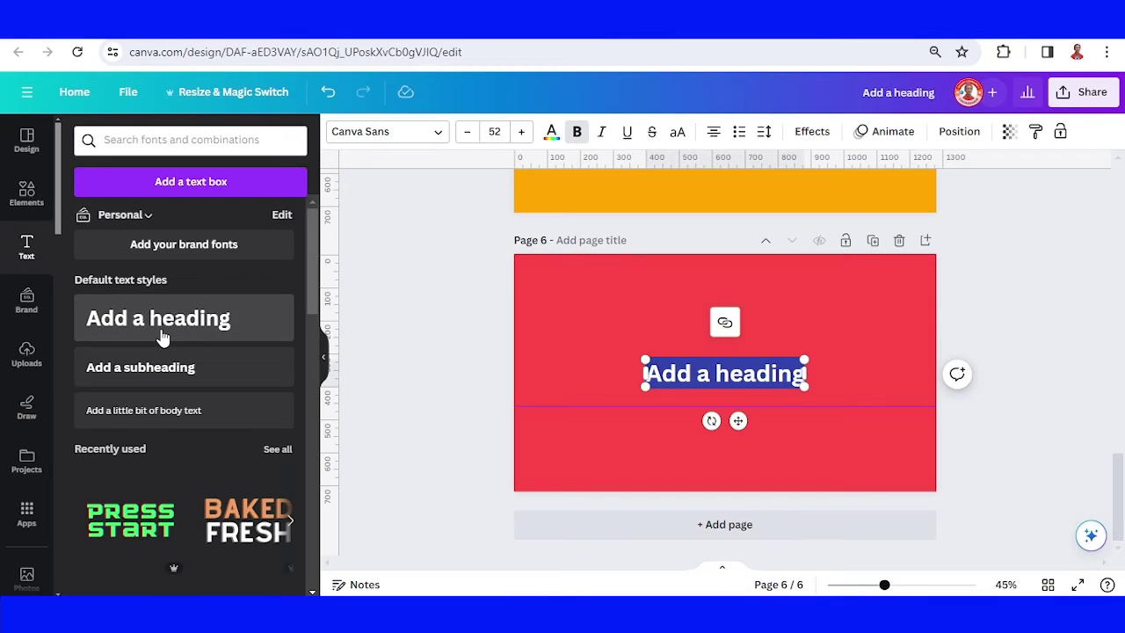
type("P")
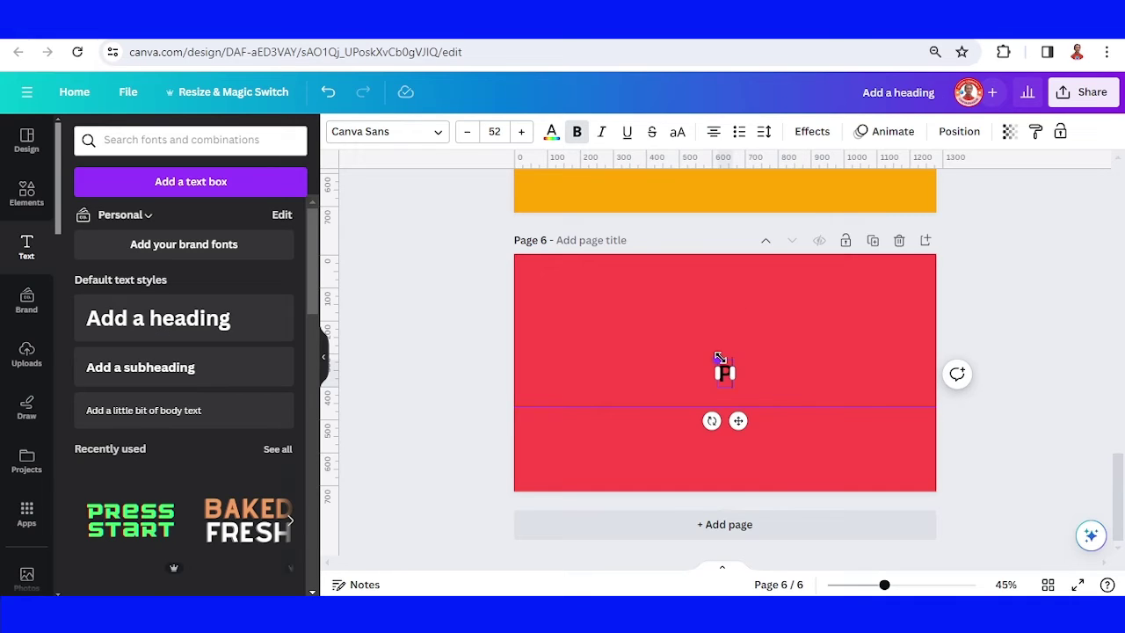
left_click_drag(712, 353, 669, 272)
key("Escape")
left_click_drag(702, 333, 610, 370)
Step: Duplicate the letter P four times to make an evenly spaced row of five letters
left_click(634, 278)
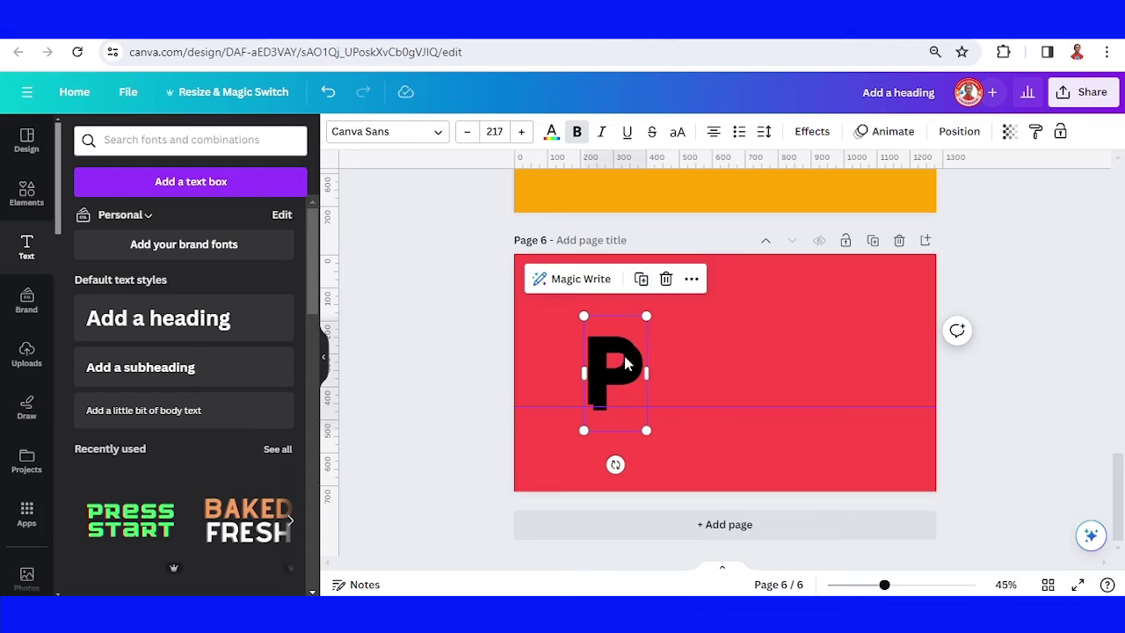
left_click(689, 280)
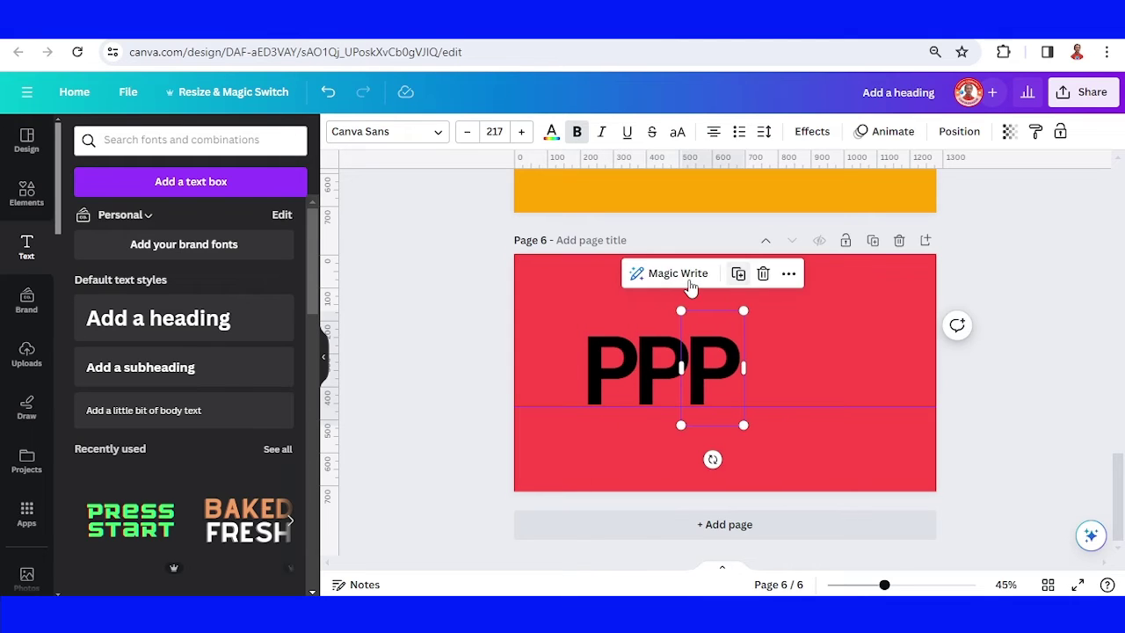
left_click(740, 275)
left_click(791, 275)
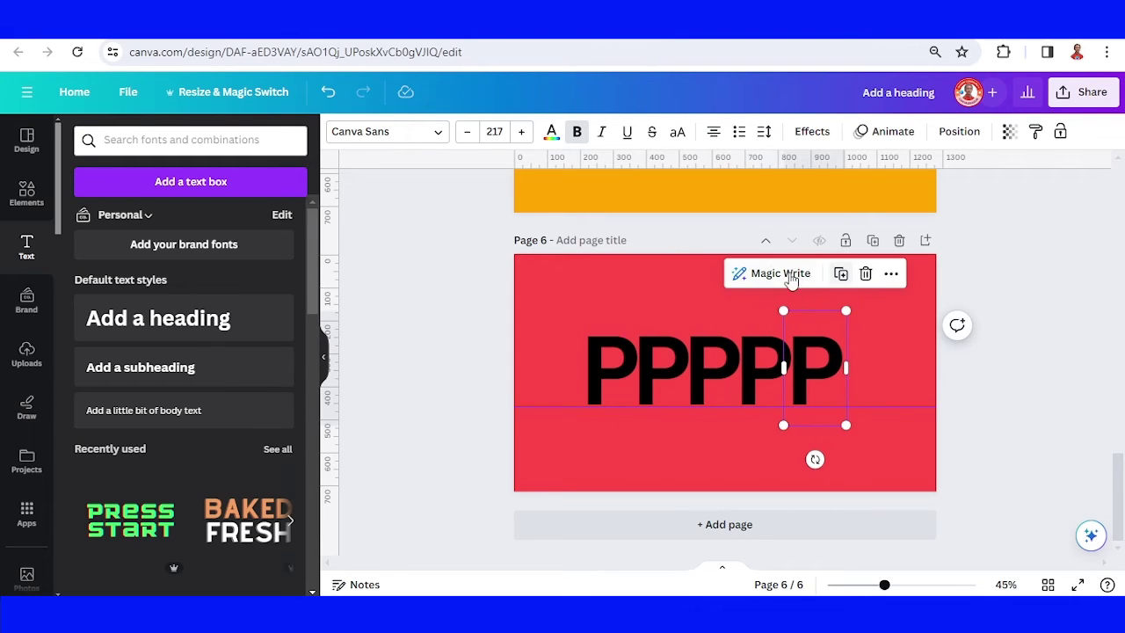
Step: Replace the second to fifth letters with U, L, S and E so the row spells PULSE
double_click(674, 359)
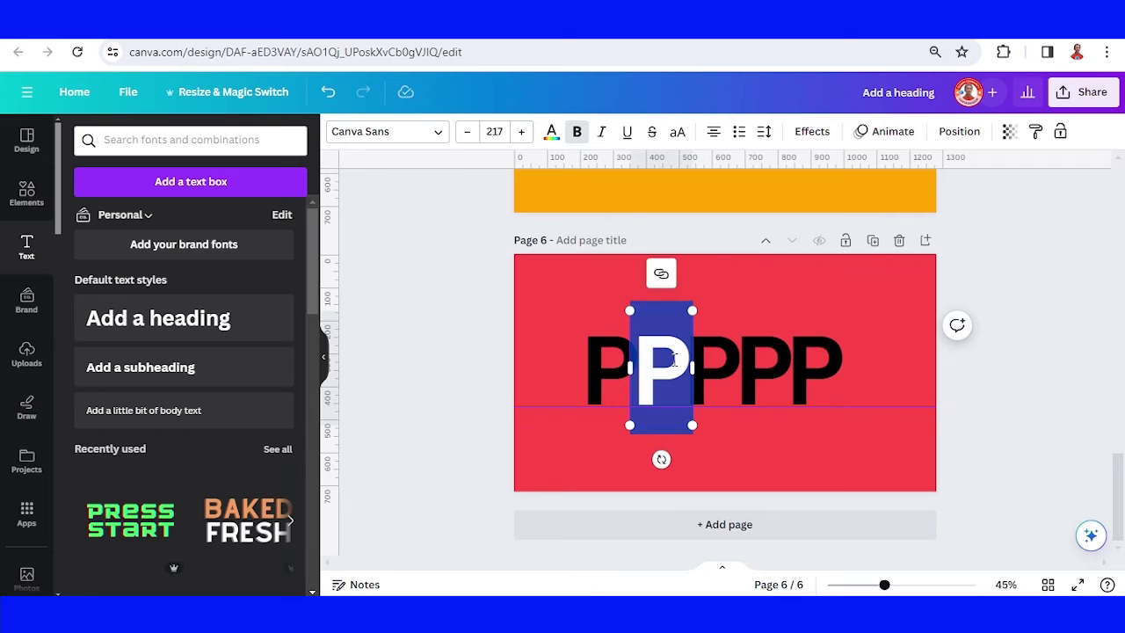
type("U")
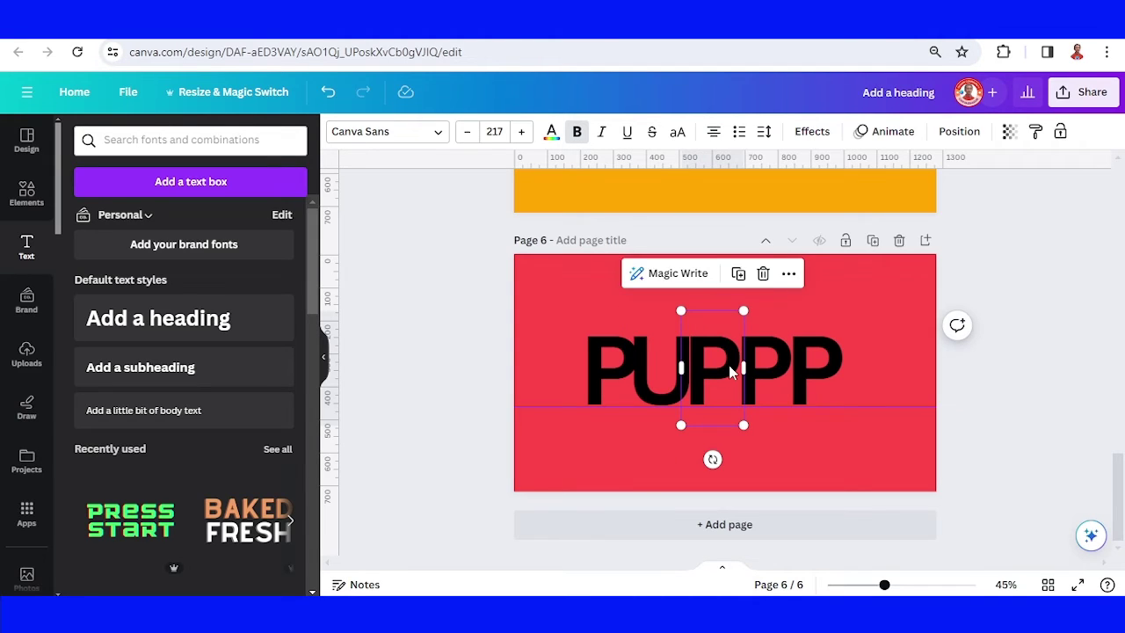
double_click(728, 365)
type("L")
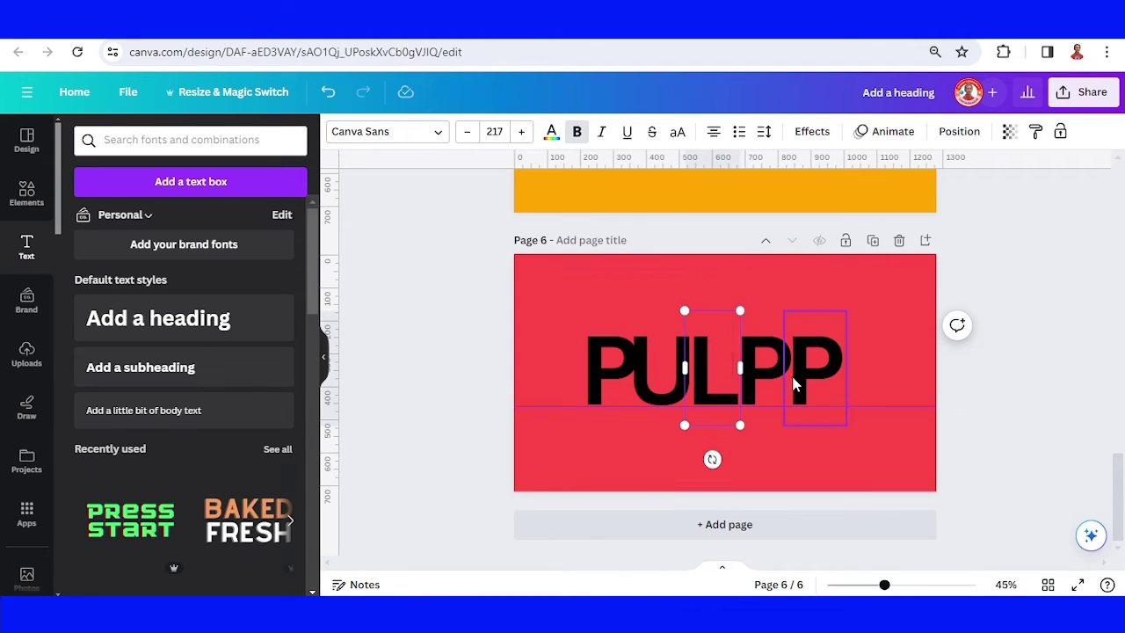
left_click(766, 369)
left_click(767, 371)
double_click(767, 371)
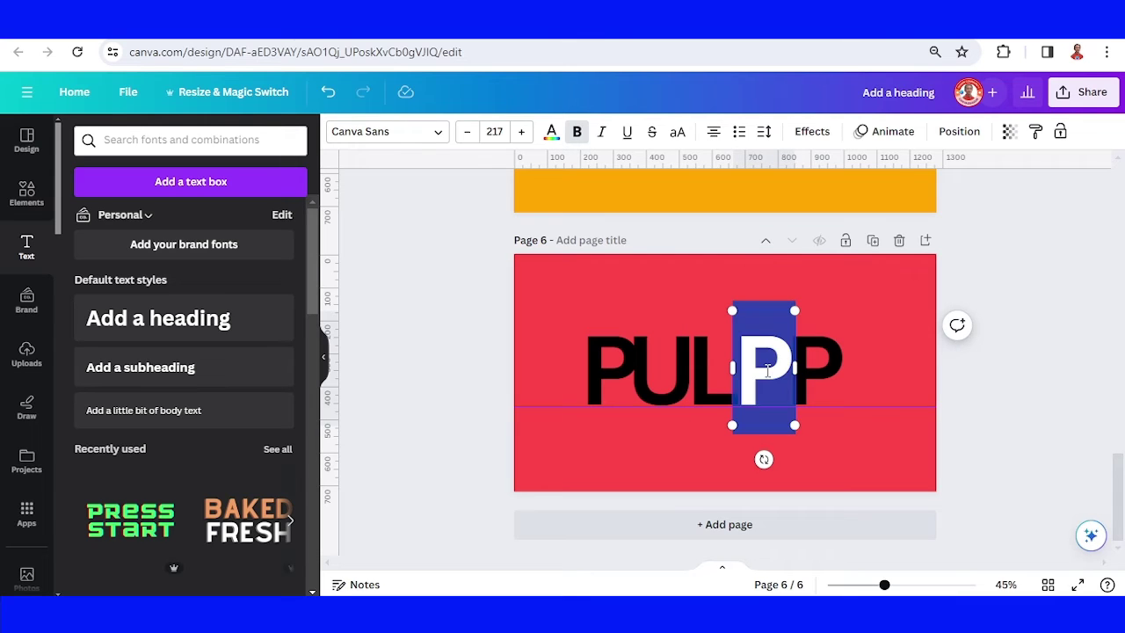
type("S")
left_click(823, 378)
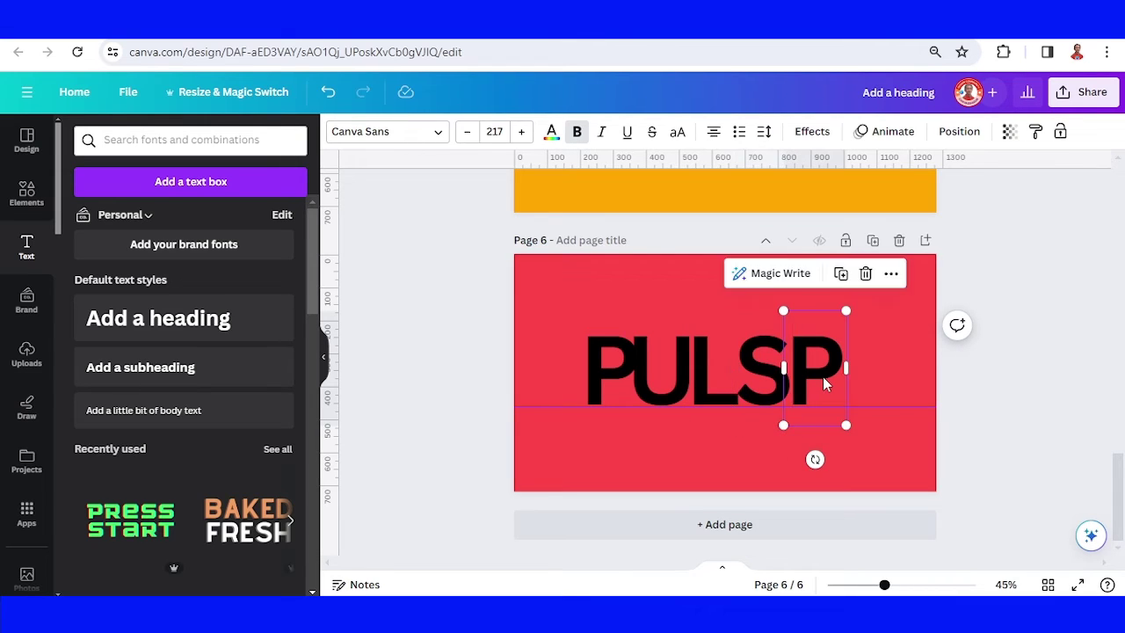
double_click(823, 377)
type("E")
left_click(904, 396)
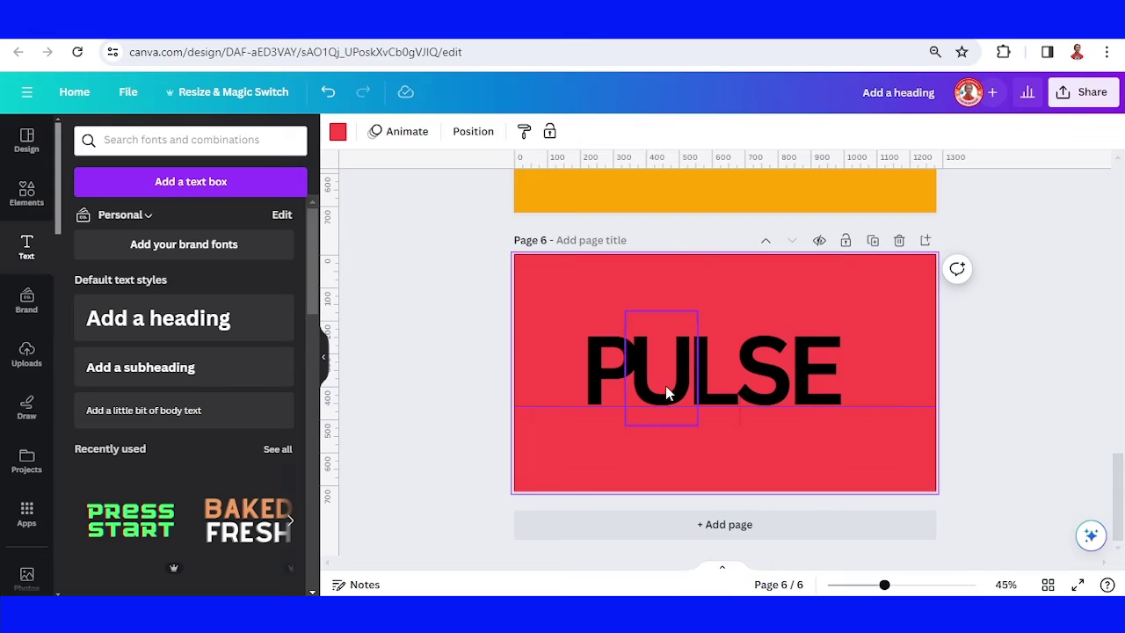
Step: Adjust the spacing between the letters of PULSE, shifting the P and E slightly outward
left_click(592, 379)
left_click_drag(591, 378, 592, 380)
left_click(659, 380)
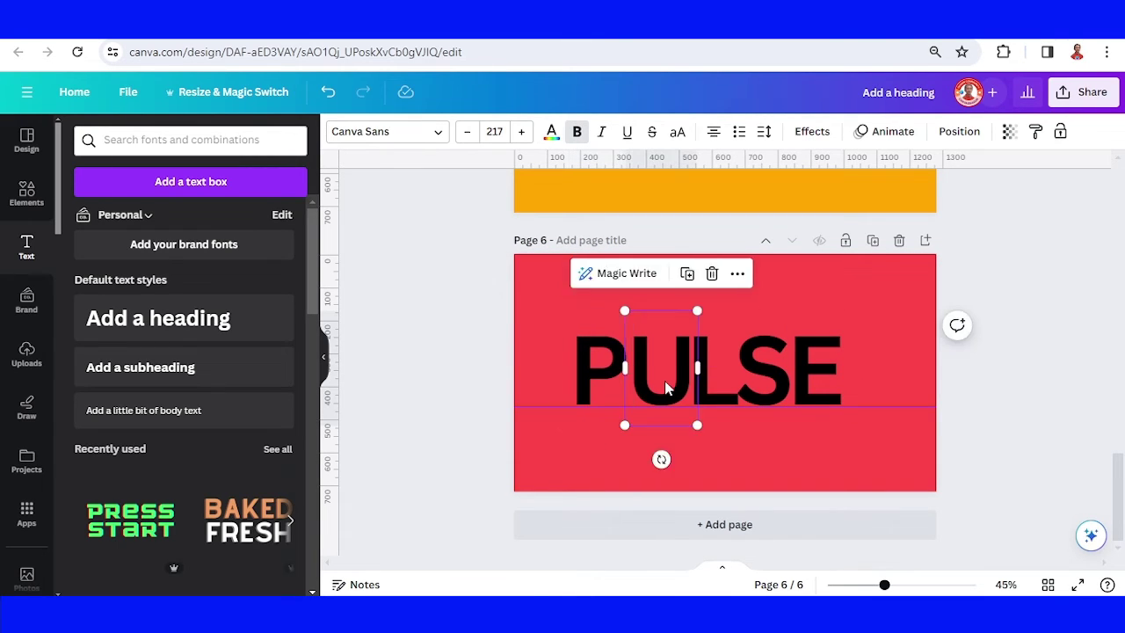
left_click_drag(659, 380, 716, 393)
left_click(721, 395)
left_click(759, 390)
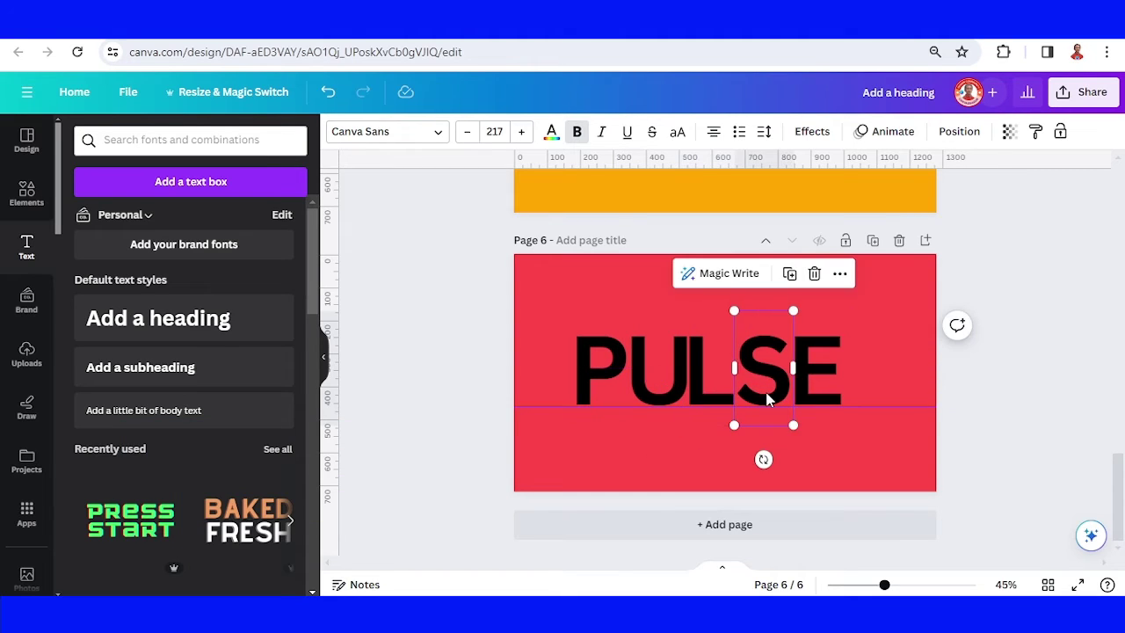
left_click(817, 386)
left_click_drag(822, 387, 834, 384)
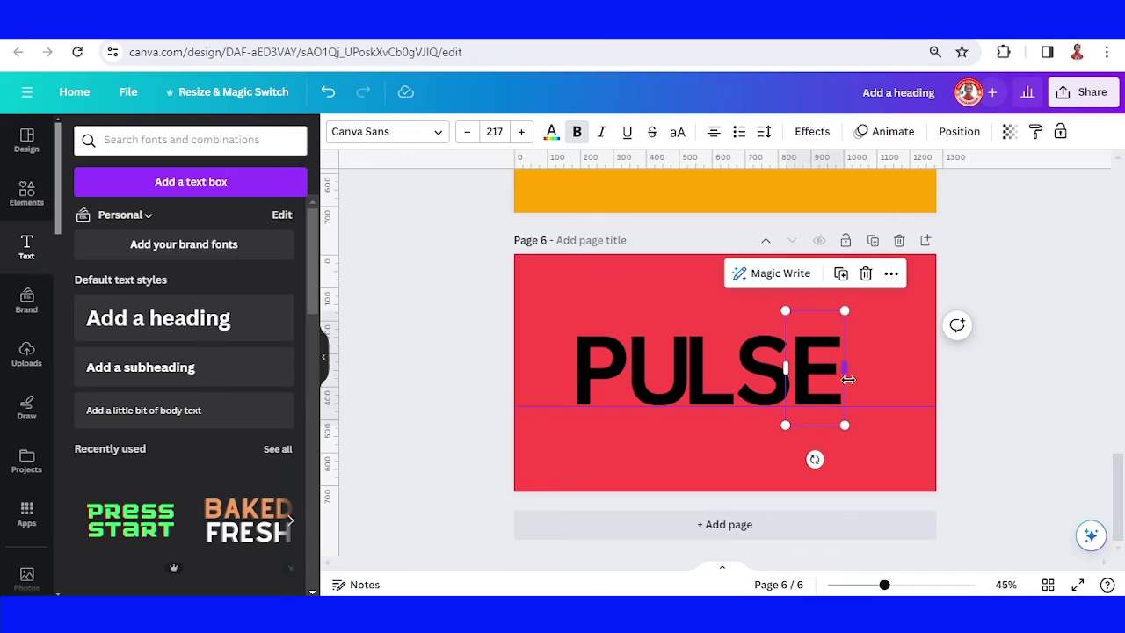
Step: Select all five PULSE letters, shift them together toward the page's center and color them white
left_click(899, 349)
left_click_drag(910, 318, 645, 452)
left_click_drag(710, 372, 722, 366)
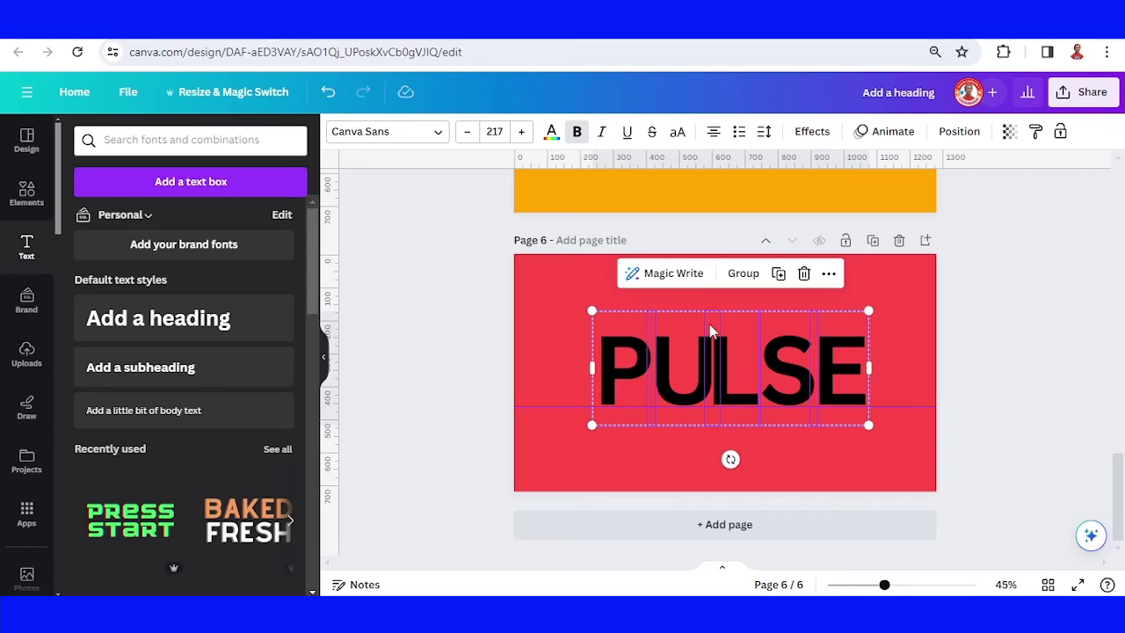
left_click(550, 132)
left_click(195, 377)
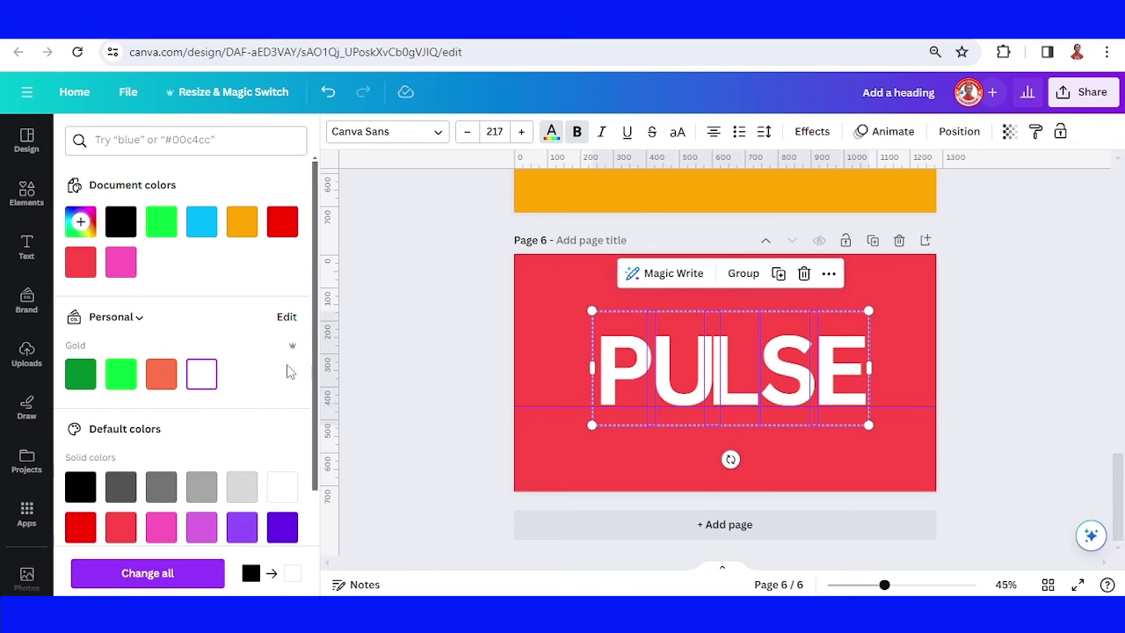
Step: Apply the Pulse motion effect to all five selected PULSE letters
left_click(886, 139)
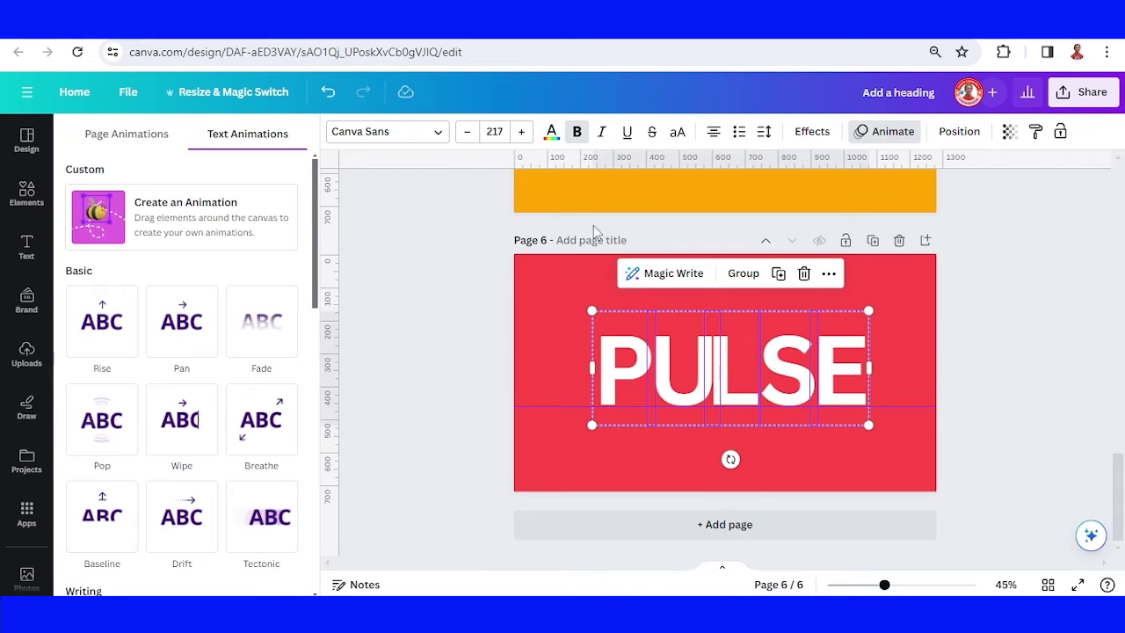
scroll(244, 367, "down", 1)
scroll(244, 367, "down", 9)
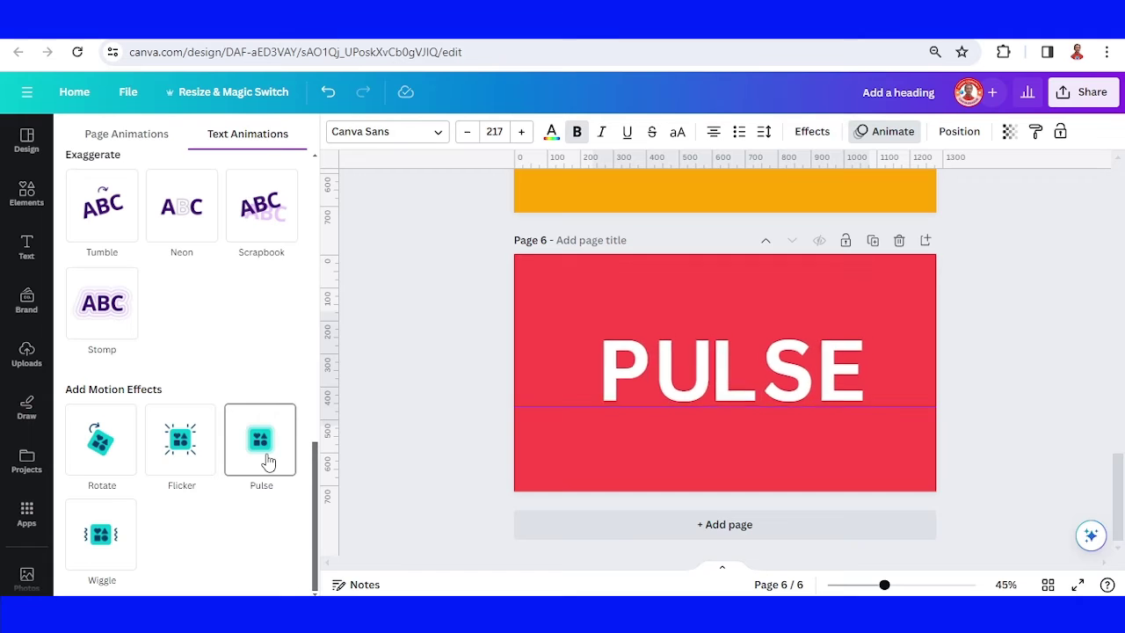
left_click(268, 461)
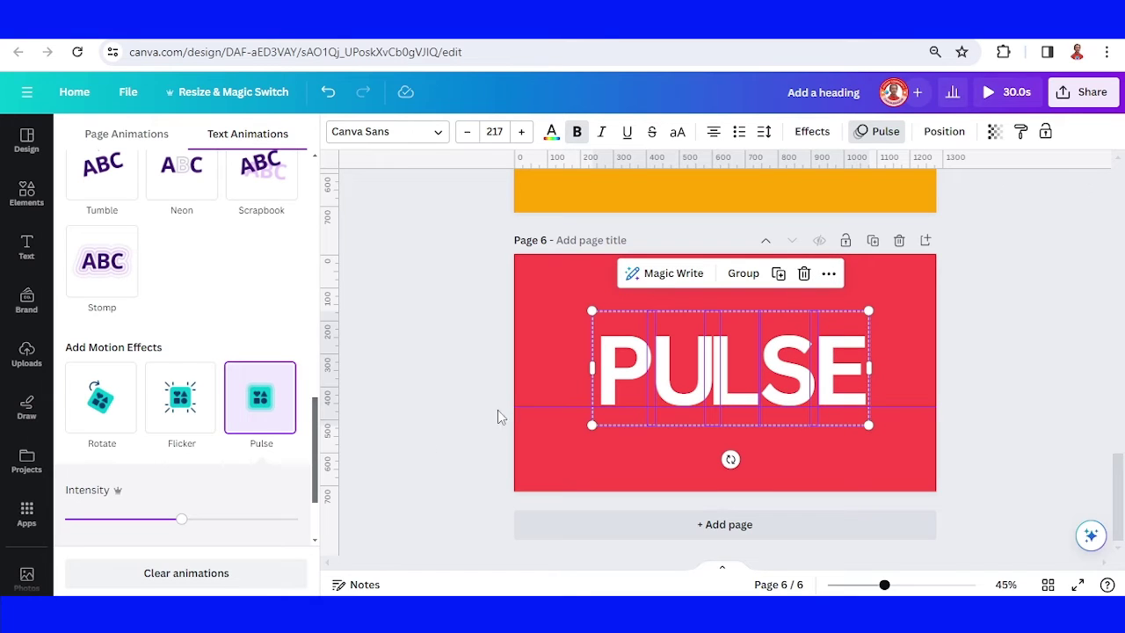
Step: Bring up the Pulse effect settings for the letters P and U individually and raise the U's intensity slightly
left_click(546, 339)
left_click(623, 369)
scroll(182, 444, "down", 1)
scroll(201, 457, "down", 10)
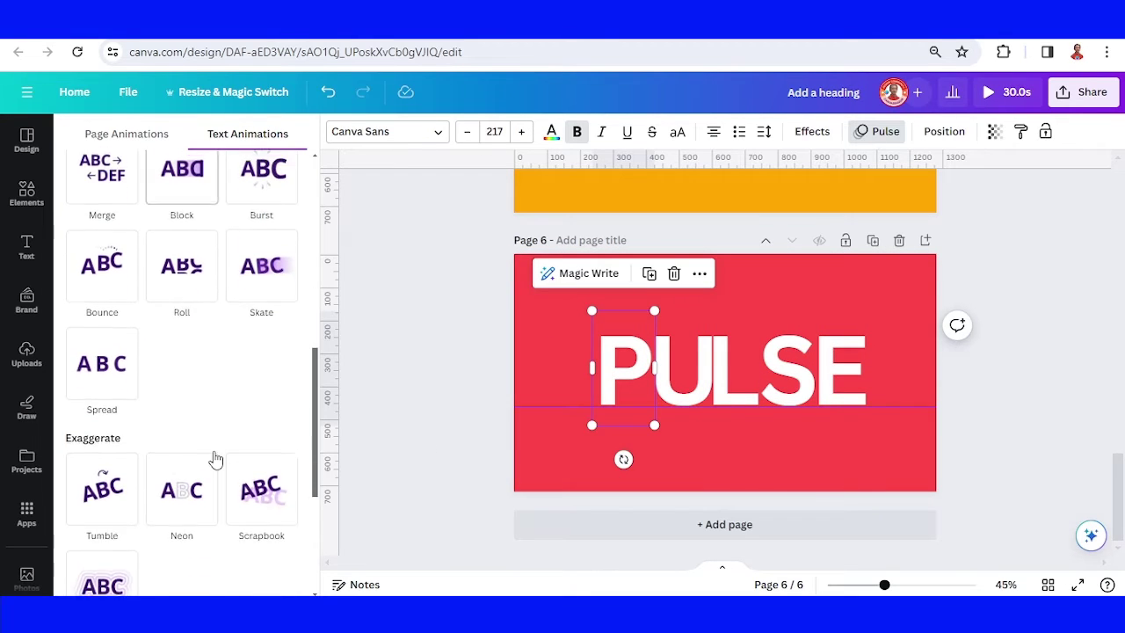
left_click(261, 457)
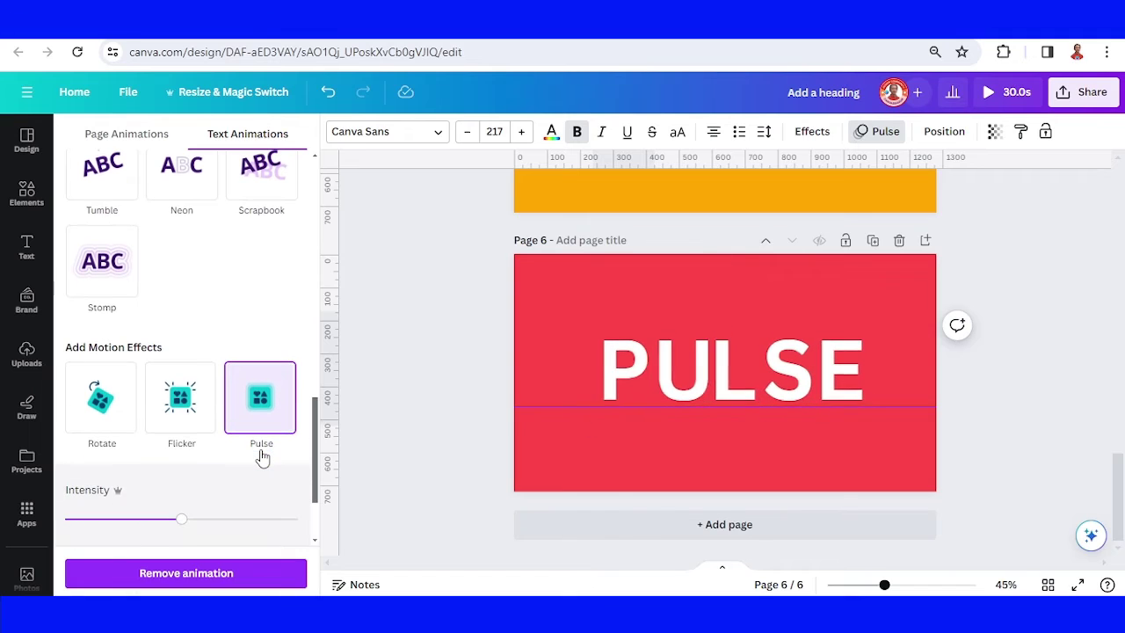
left_click(679, 357)
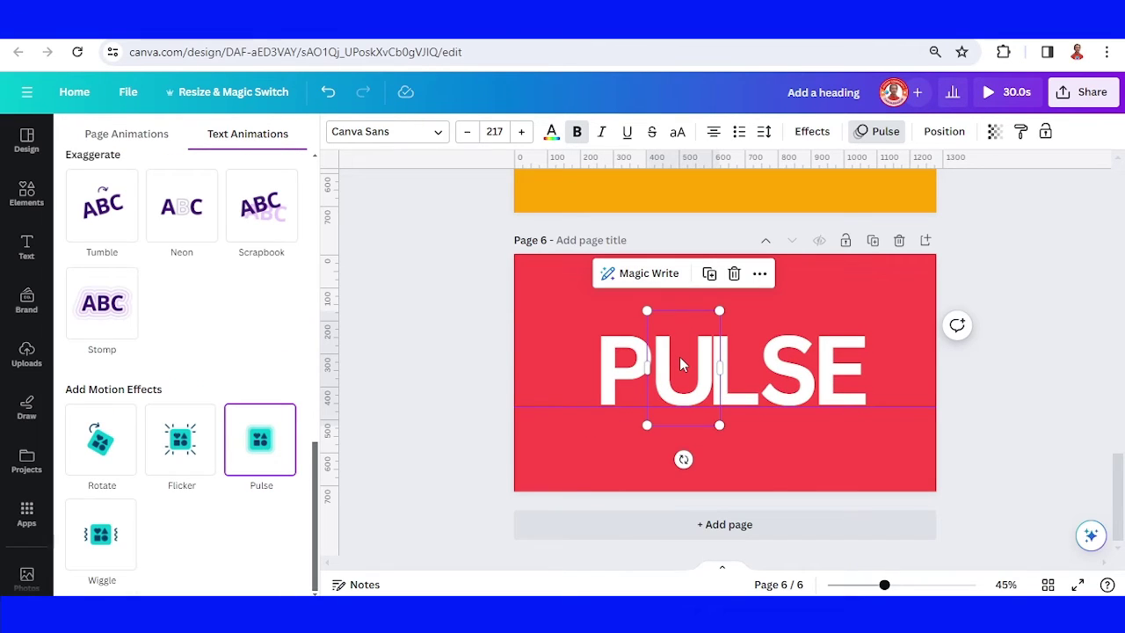
left_click(255, 456)
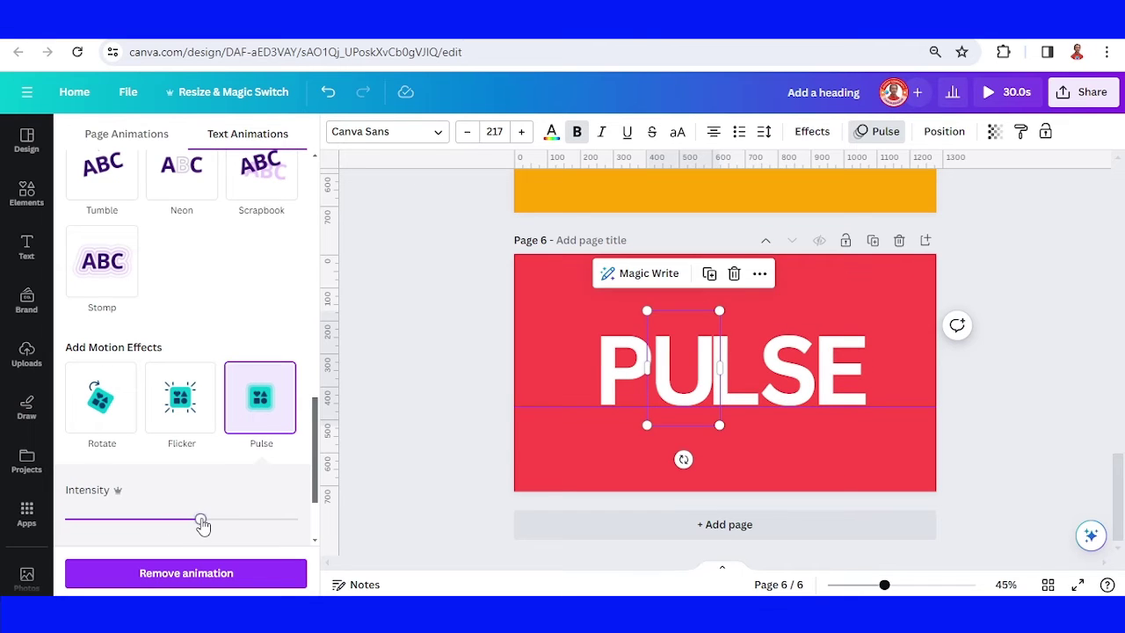
Step: Lower the Pulse intensity of the letter L to near its minimum and raise the letter E's intensity well above the middle
left_click(734, 380)
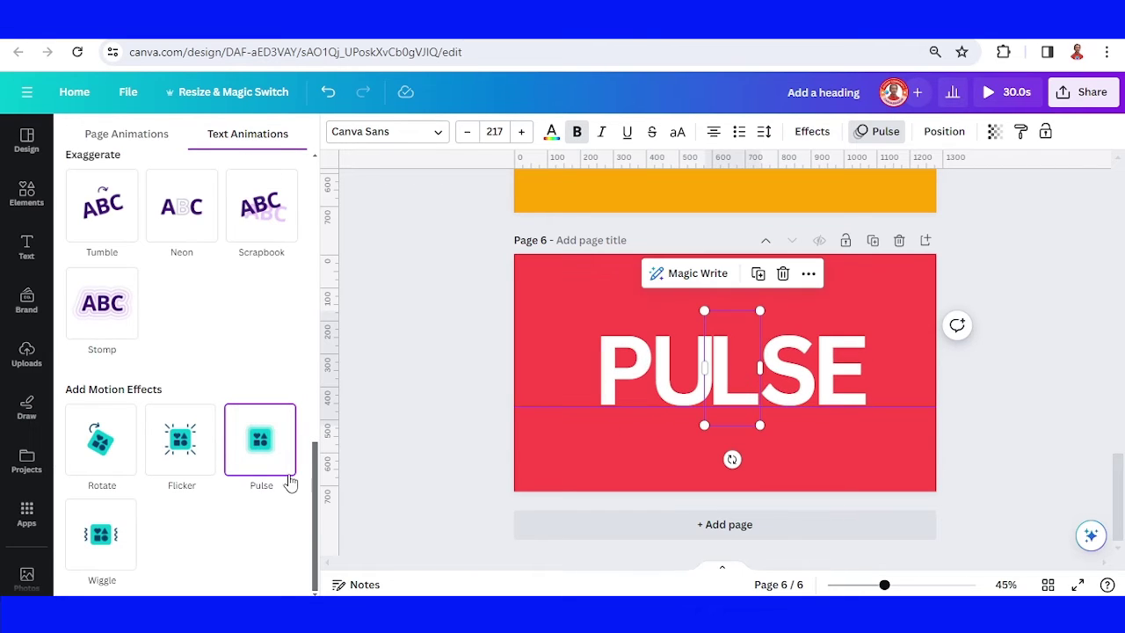
left_click(250, 456)
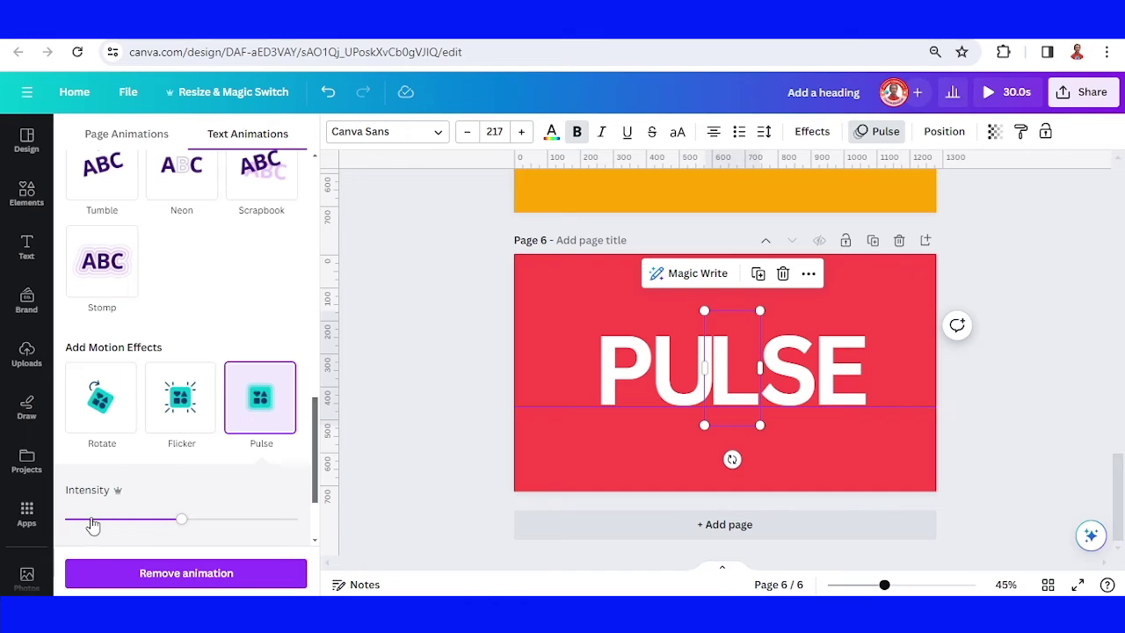
left_click(92, 524)
left_click(850, 375)
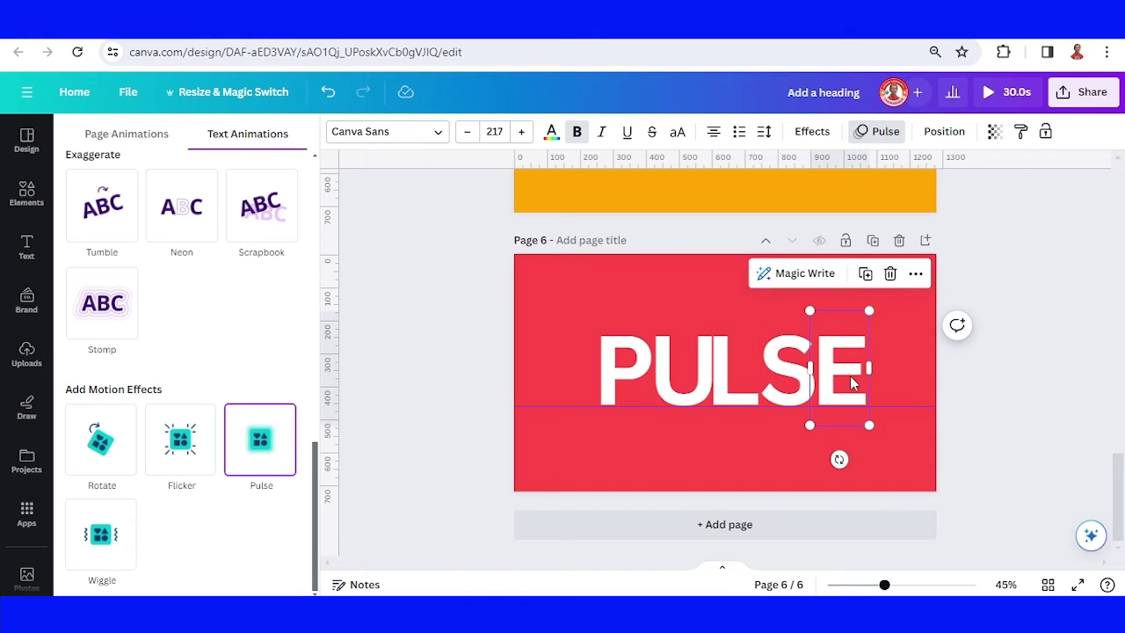
left_click(263, 454)
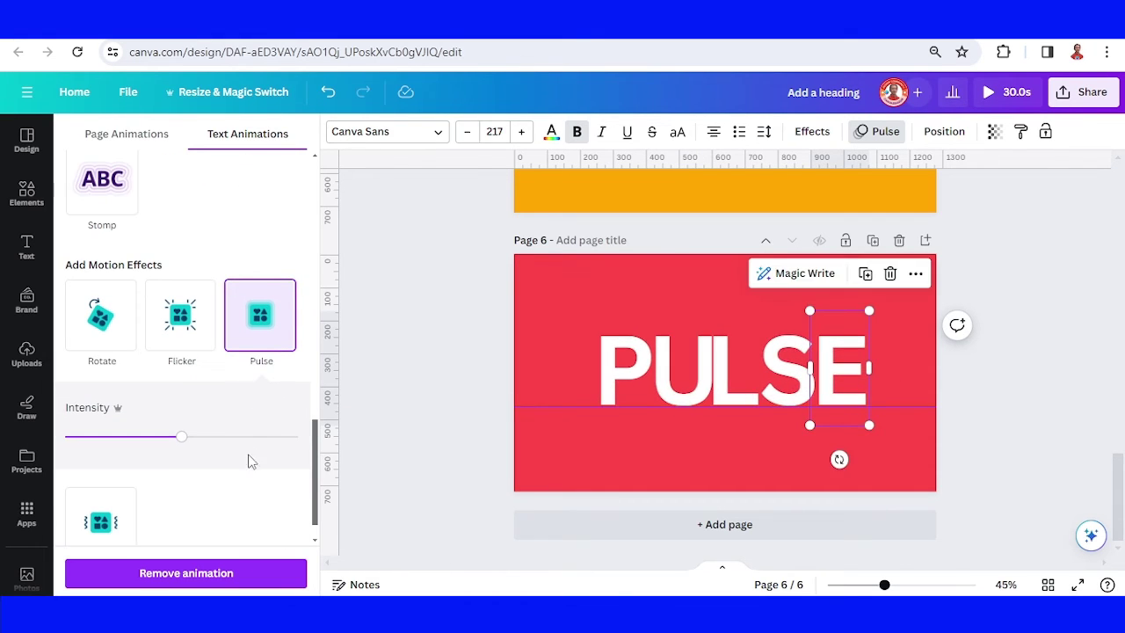
left_click(244, 438)
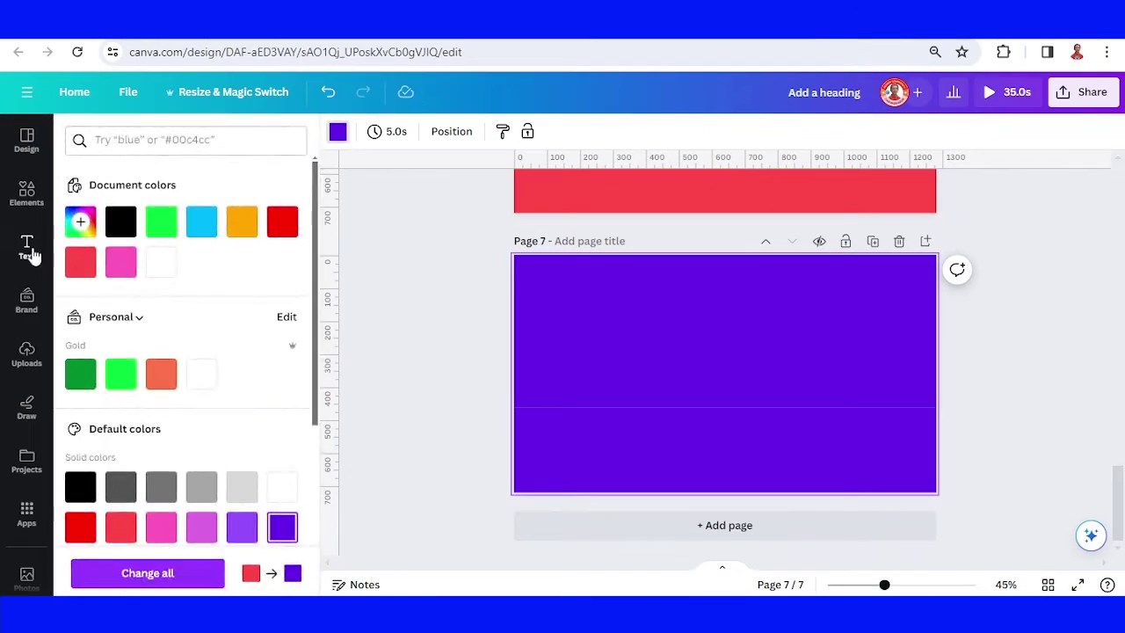
Step: Add a heading reading ROUGH to the purple page 7, enlarge it to font size 209 and center it
left_click(26, 246)
left_click(226, 319)
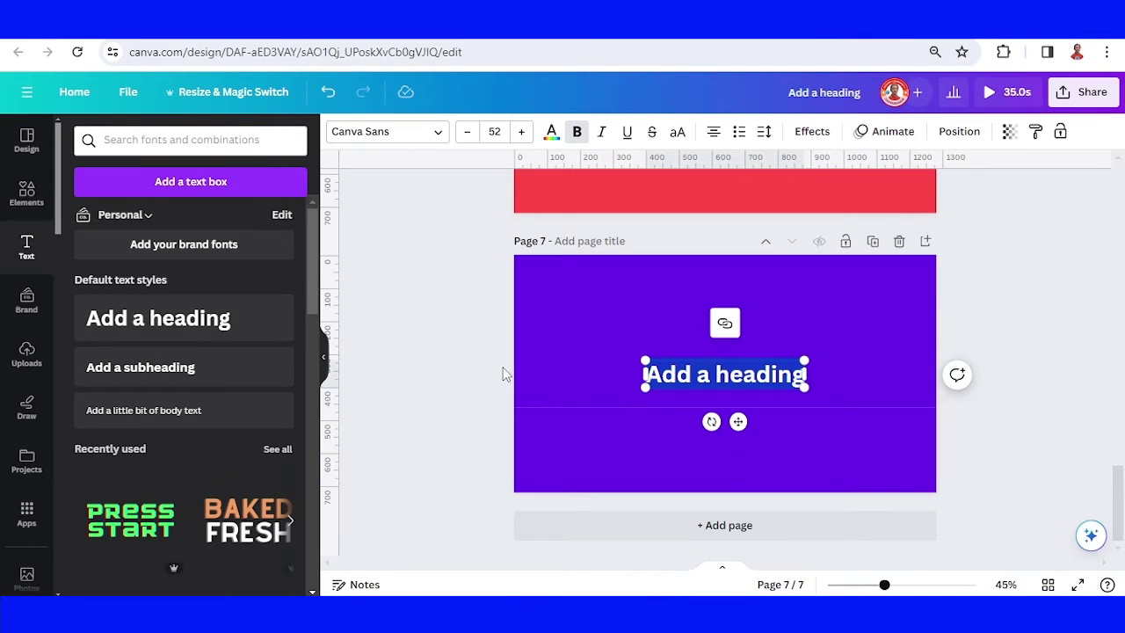
type("ROUGH")
left_click_drag(678, 356, 536, 312)
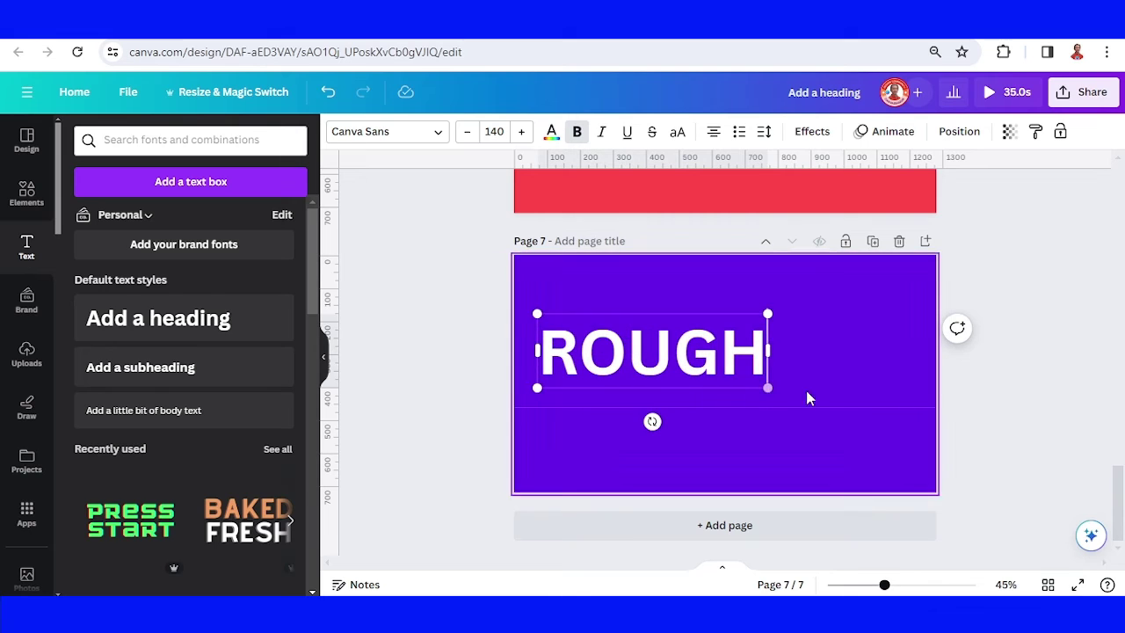
left_click_drag(774, 390, 866, 435)
left_click(833, 421)
left_click(803, 395)
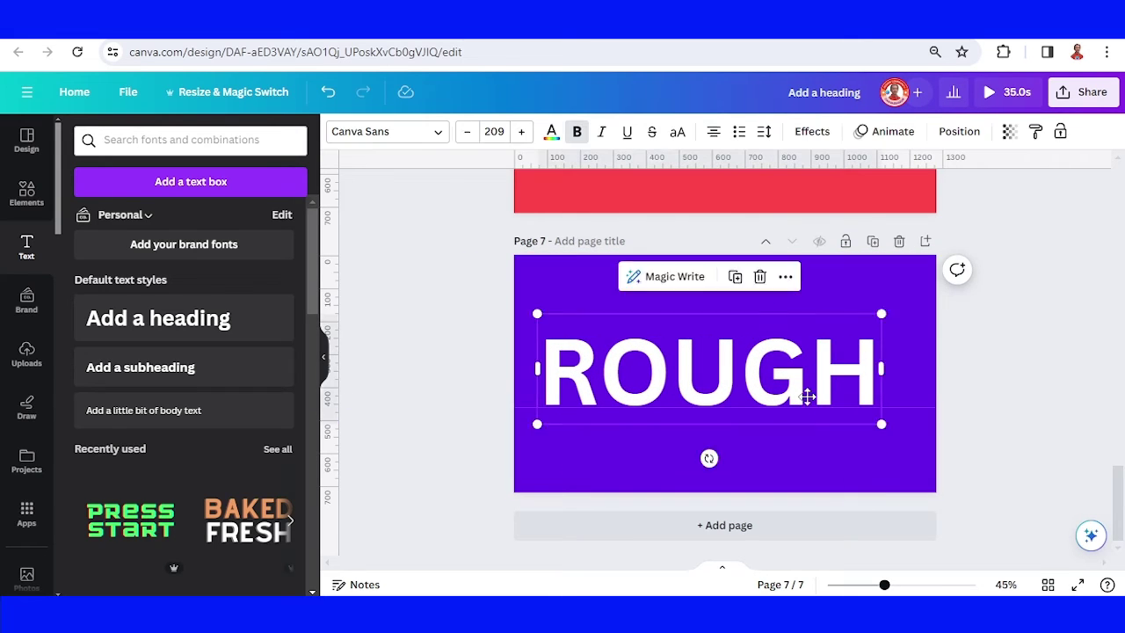
left_click_drag(803, 395, 812, 397)
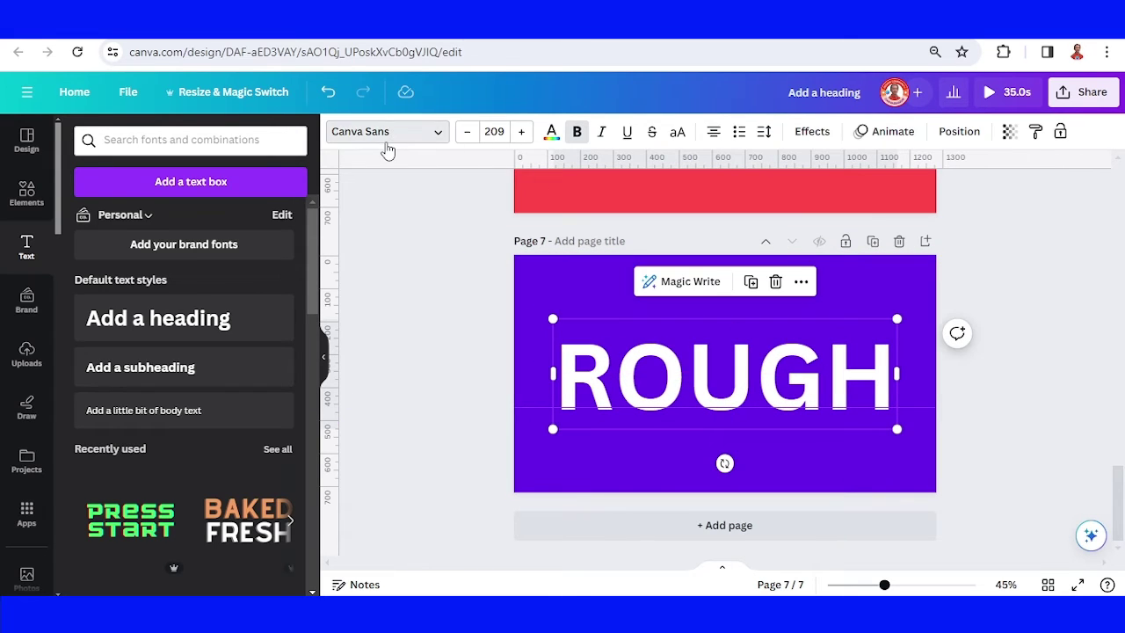
Step: Search the fonts for ROUGH and set the heading to Hertical Rough
left_click(393, 139)
left_click(186, 176)
type("ROU")
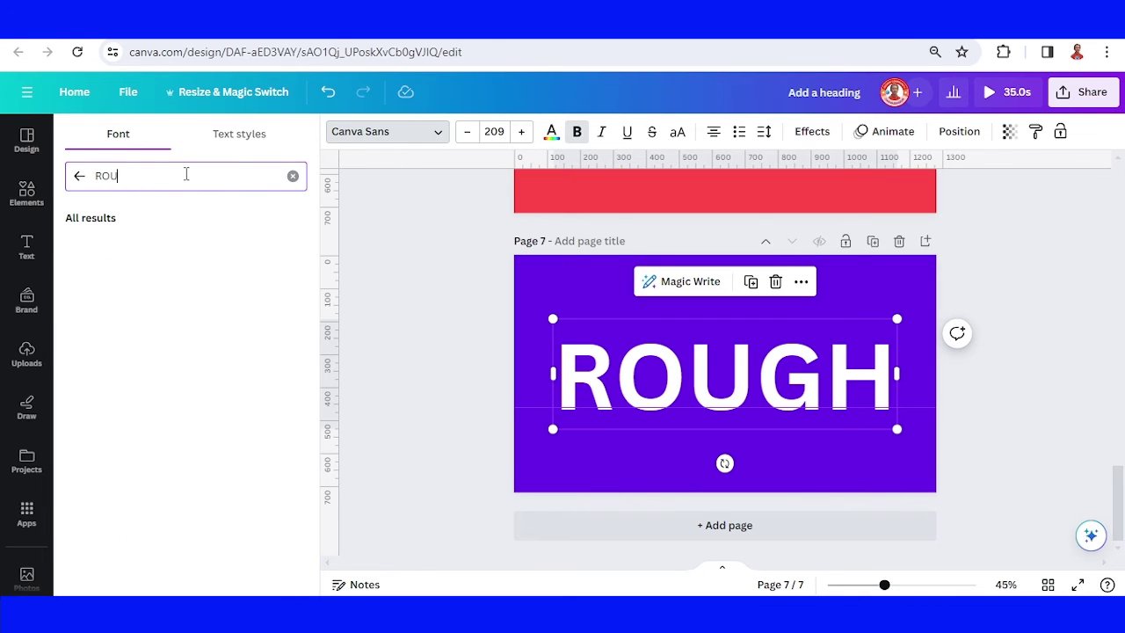
type("GH")
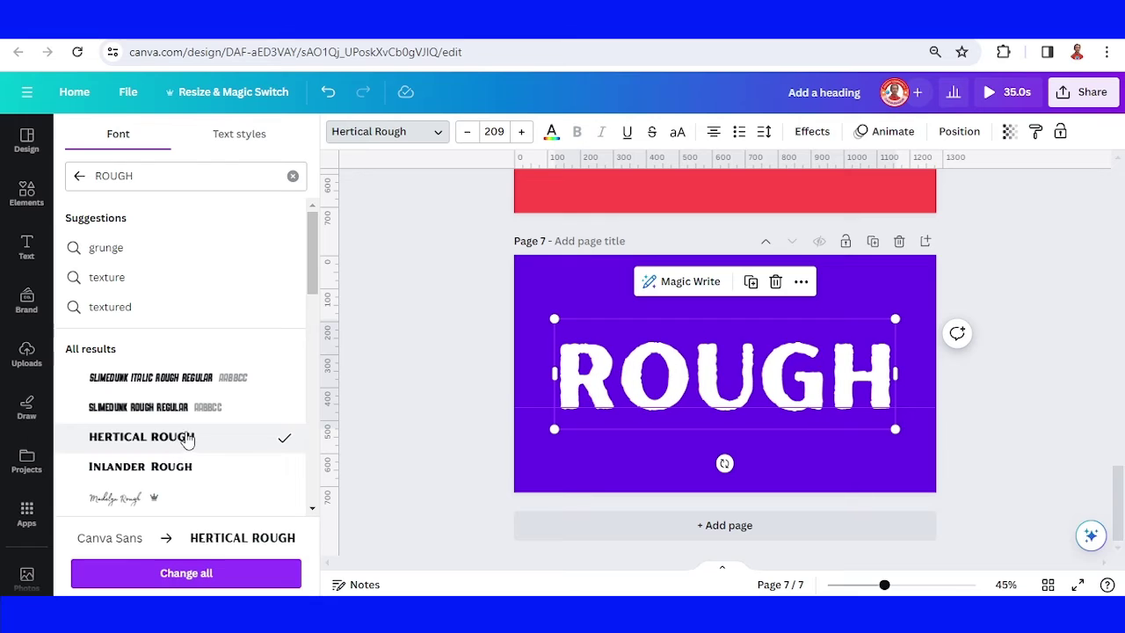
Step: Search the elements for ROUGH DISTRESSED TEXTURE and show all matching graphics
left_click(26, 193)
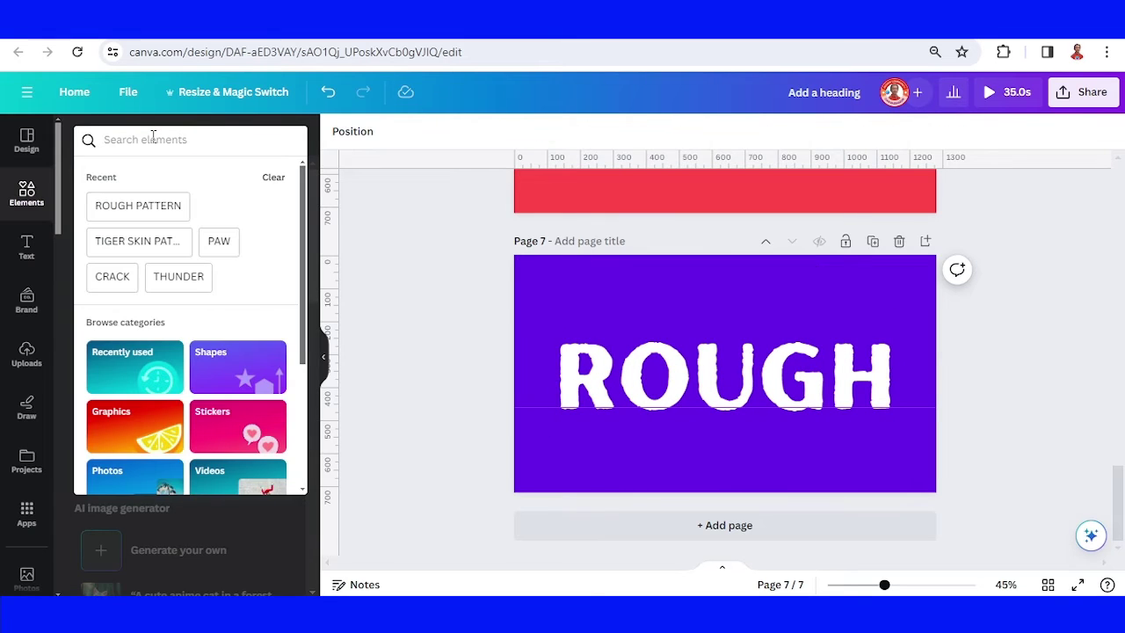
type("ROU")
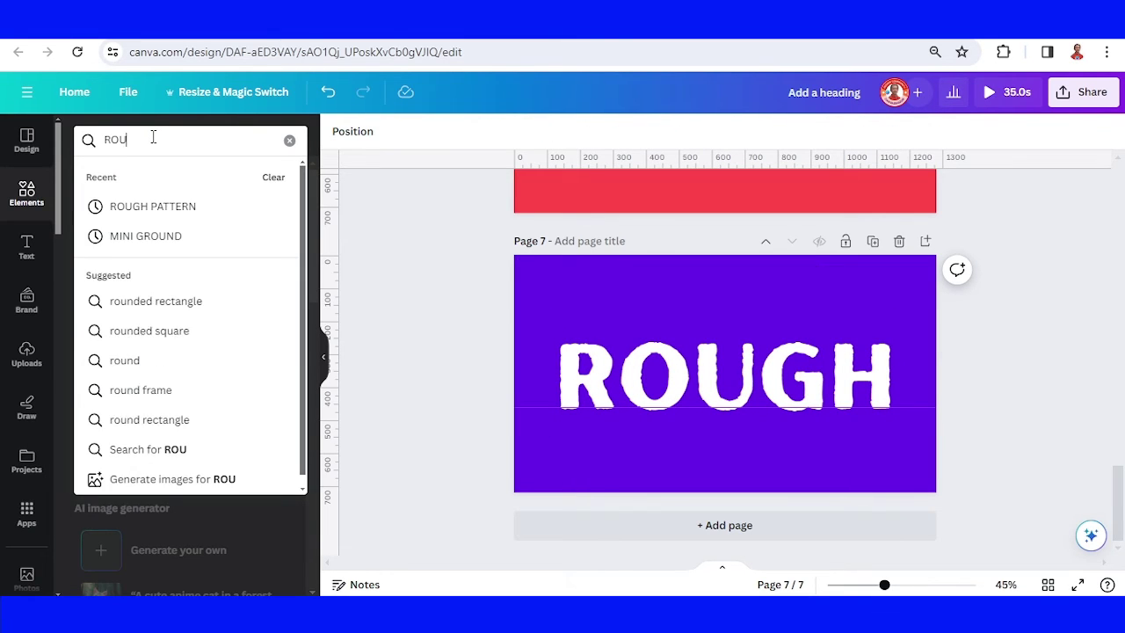
type("GH DISTRESSED TEXTURE")
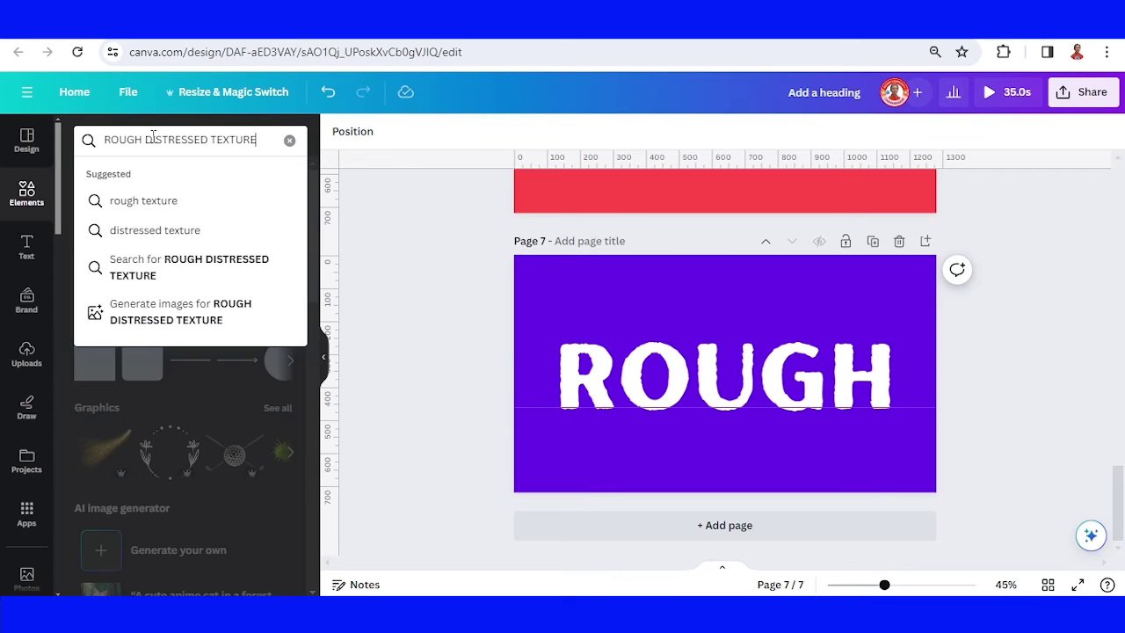
key("Return")
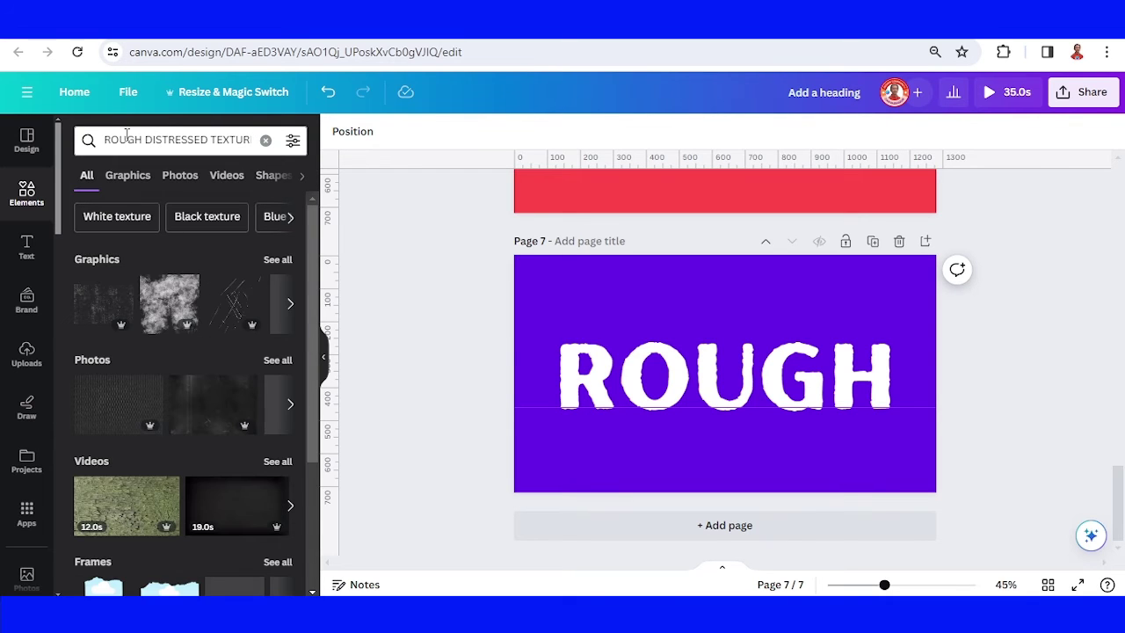
left_click(289, 258)
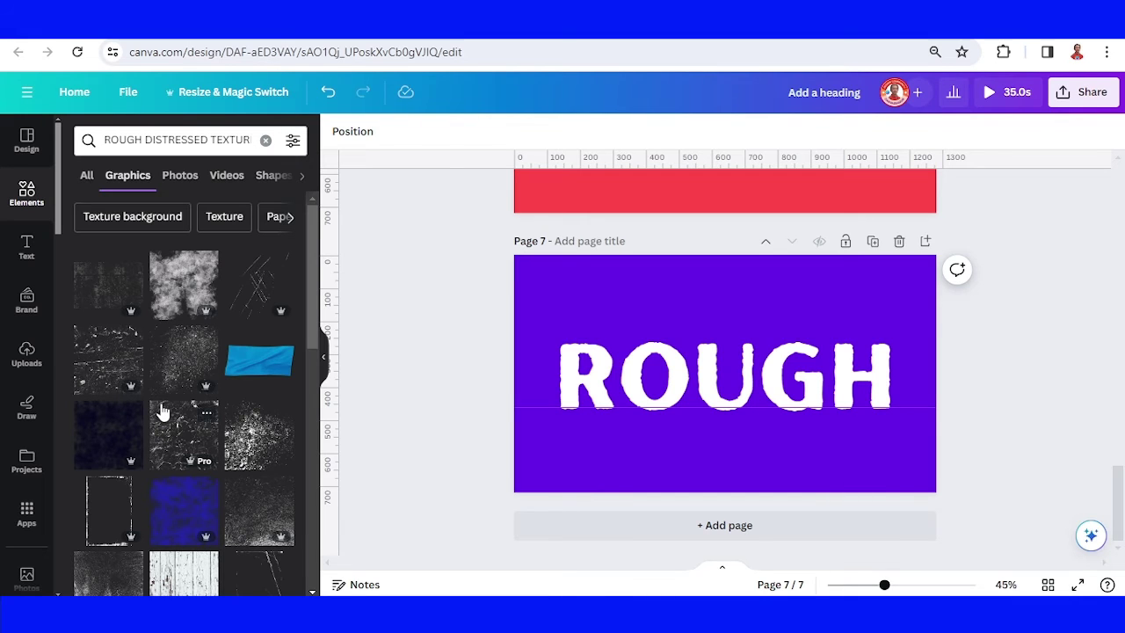
Step: Try the fine-grained texture, delete it, insert the speckled distressed texture instead and color it the background purple #5e17eb
left_click(267, 518)
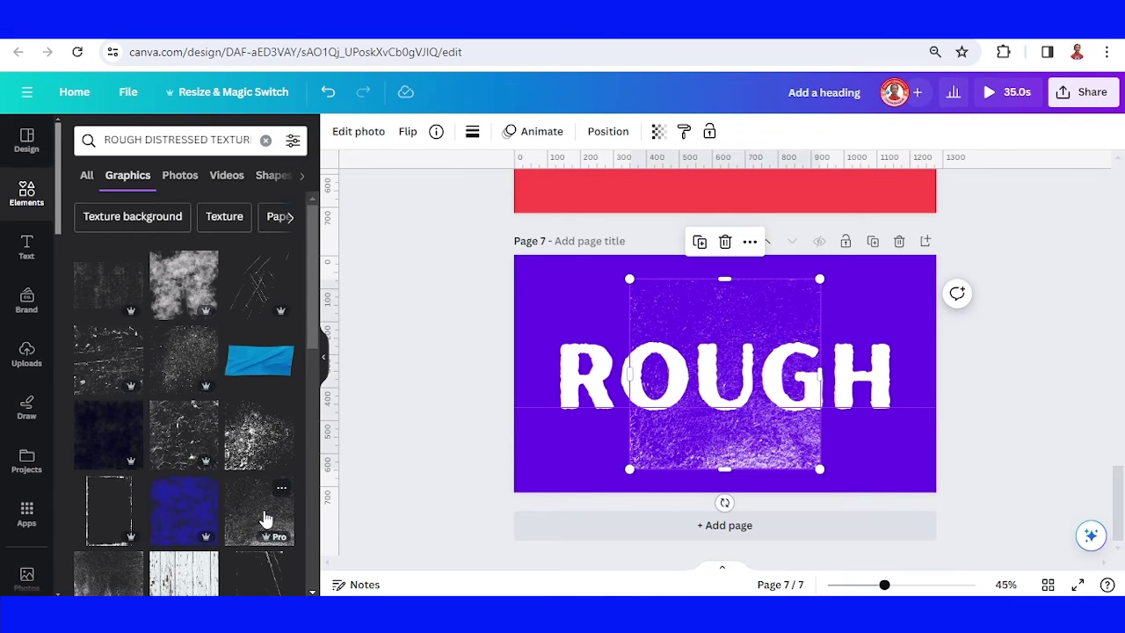
left_click(725, 241)
left_click(257, 450)
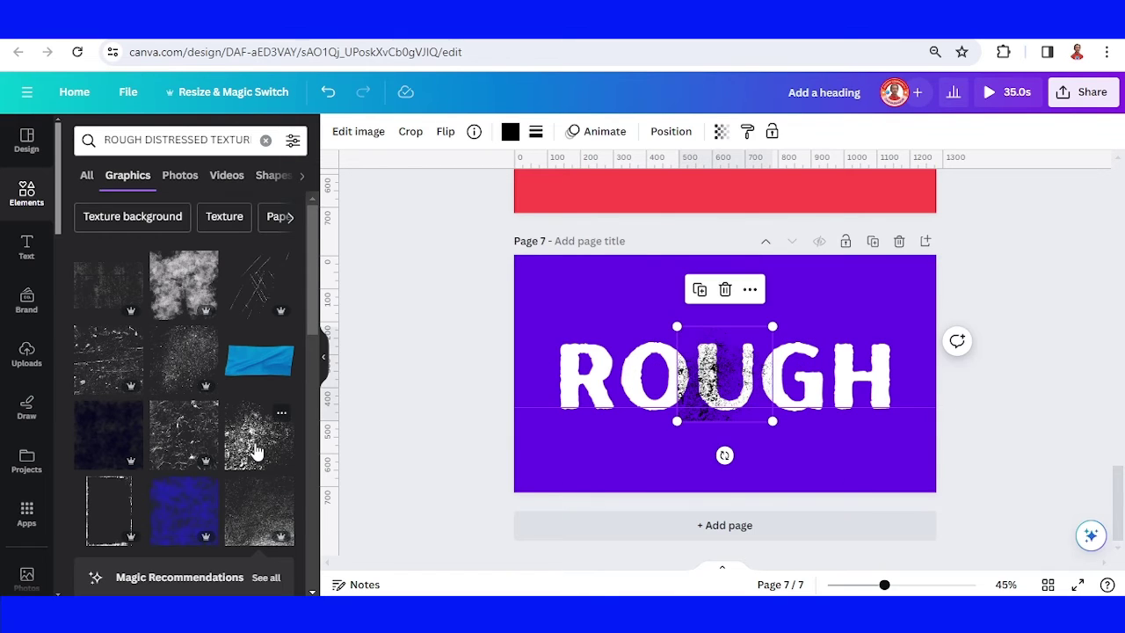
left_click(512, 133)
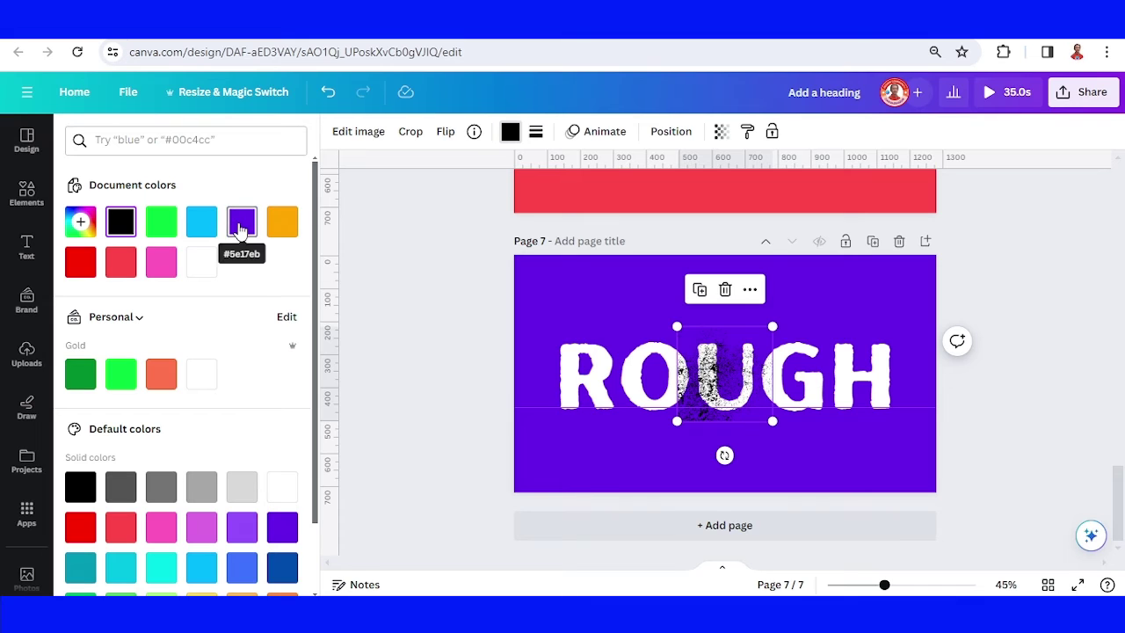
left_click(241, 223)
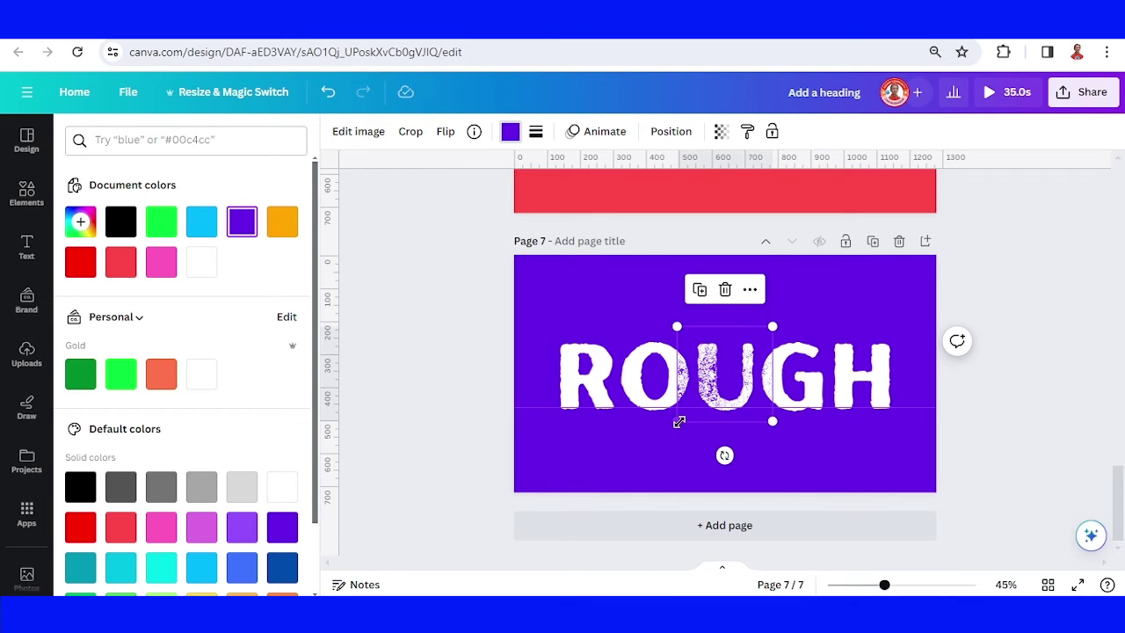
Step: Enlarge the speckled texture over the first letters of ROUGH and place a duplicate of it over the remaining letters
left_click_drag(679, 422, 571, 514)
left_click_drag(665, 457, 621, 396)
left_click_drag(738, 276, 759, 250)
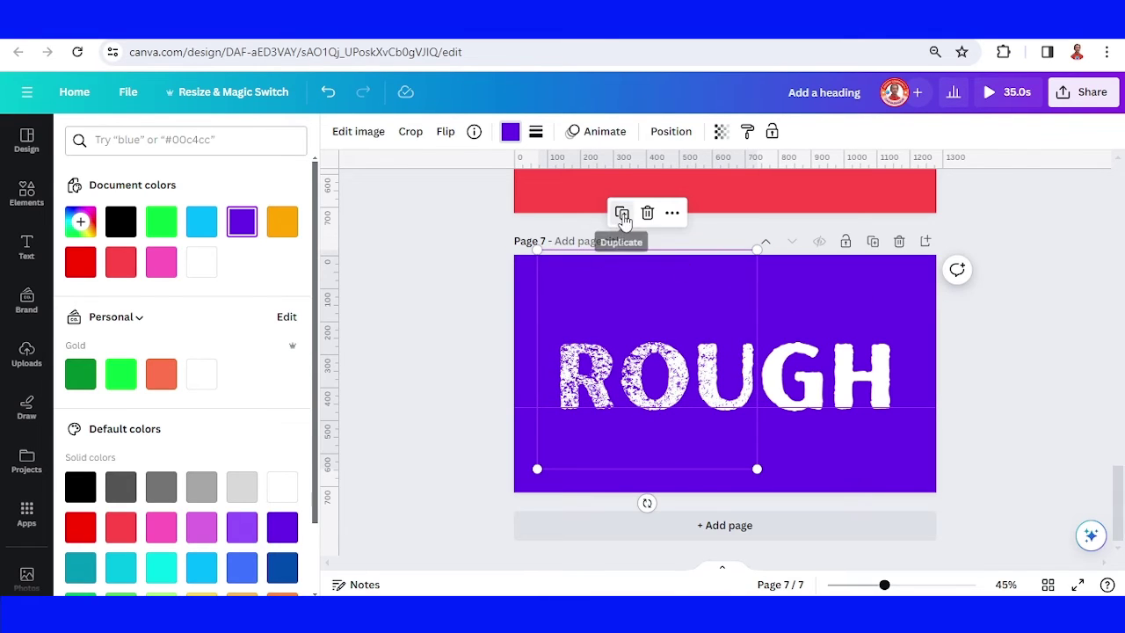
left_click(621, 214)
left_click_drag(646, 352, 843, 334)
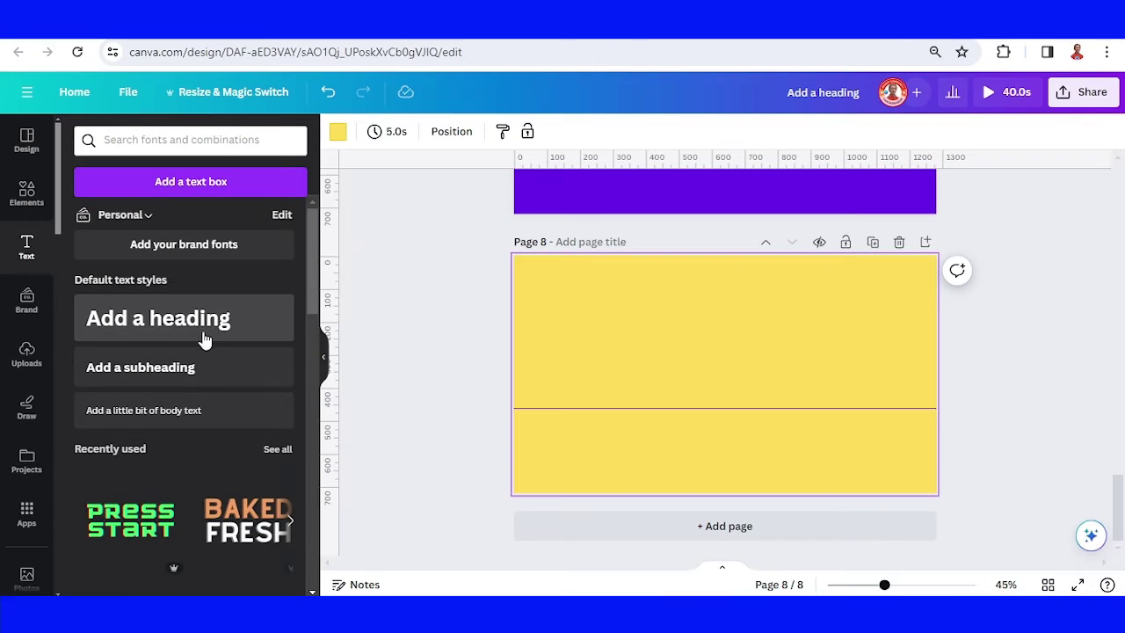
Step: Add a heading reading CRACK LINE on two lines to the yellow page 8 and set its font to Rundeck Rough
left_click(200, 336)
type("CRACK LINE")
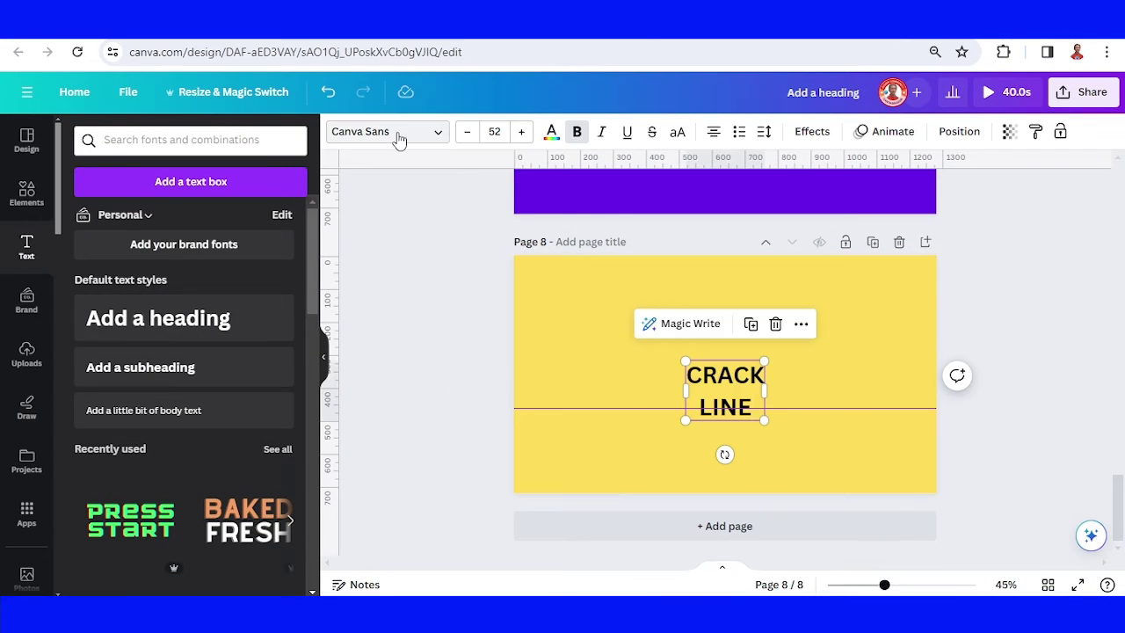
left_click(400, 136)
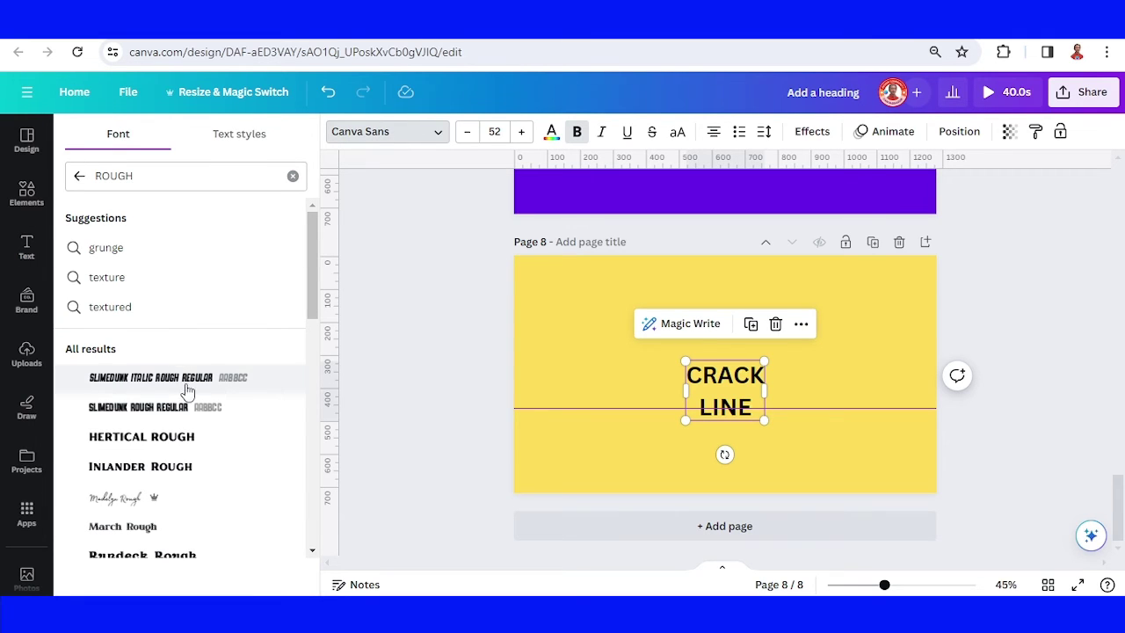
scroll(187, 395, "down", 2)
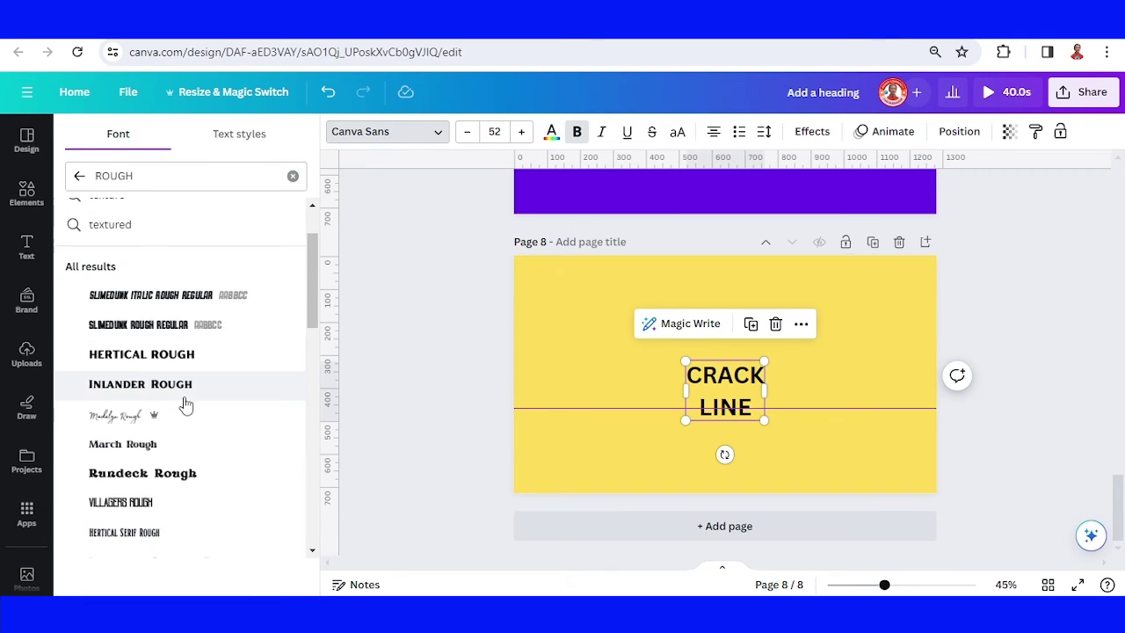
left_click(161, 476)
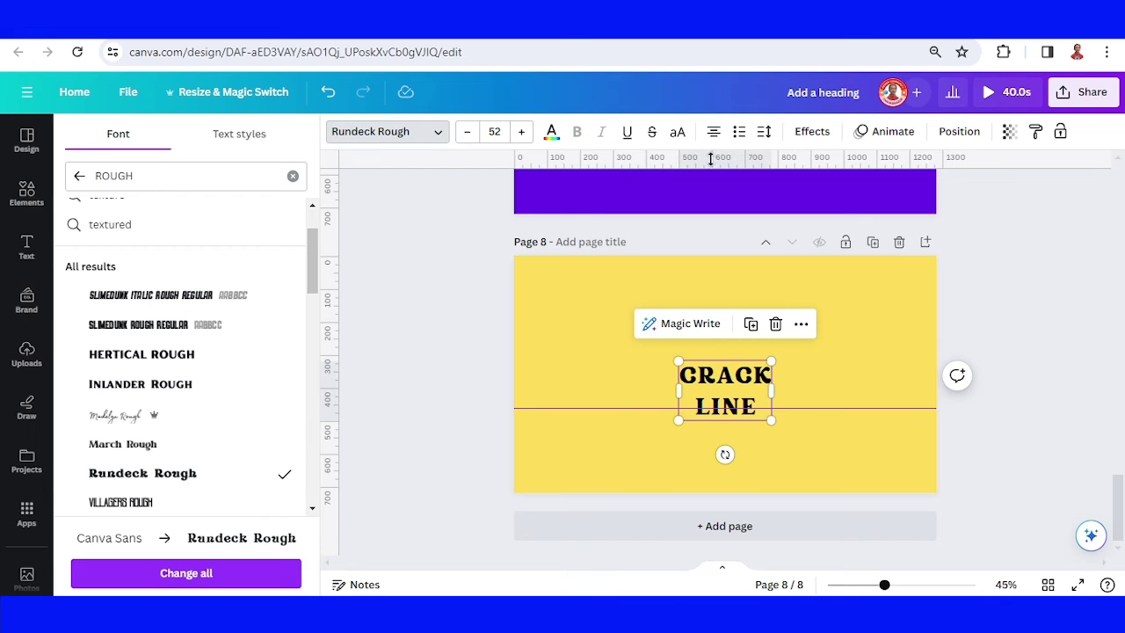
Step: Tighten the CRACK LINE heading's line spacing to 0.89
left_click(765, 134)
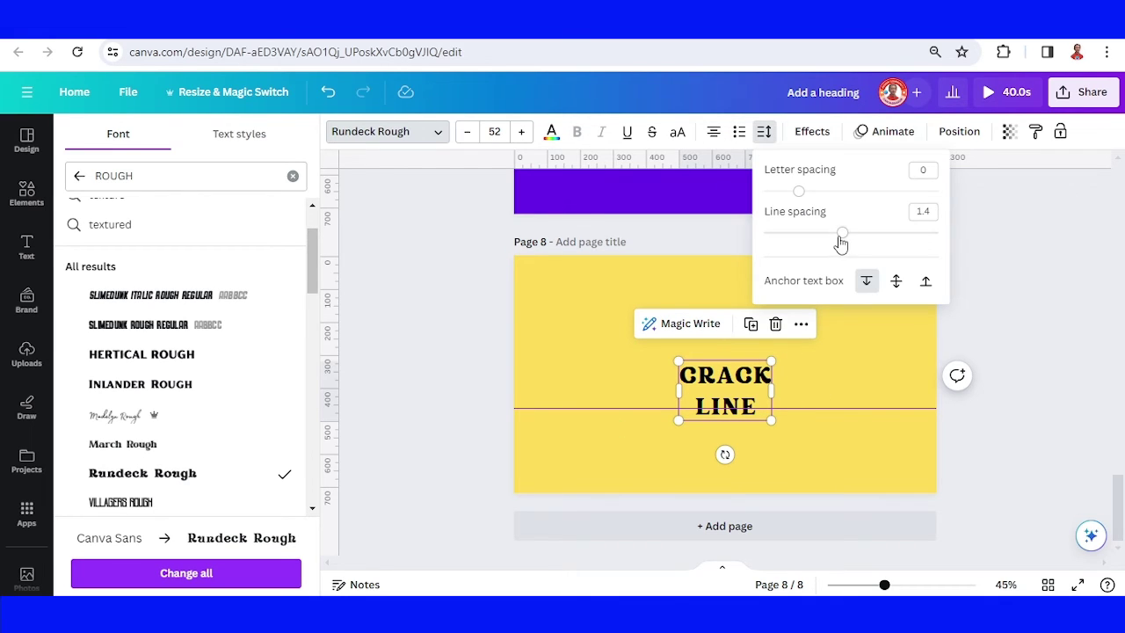
left_click_drag(841, 244, 799, 242)
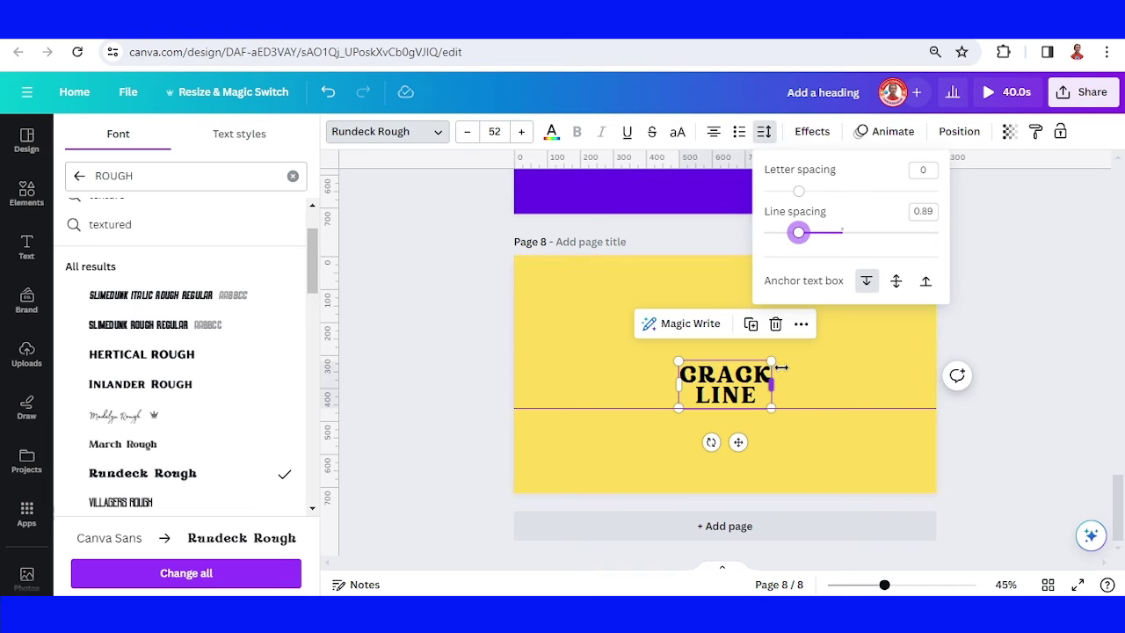
Step: Enlarge the CRACK LINE heading to font size 194 and center it on the yellow page
left_click_drag(771, 361, 912, 288)
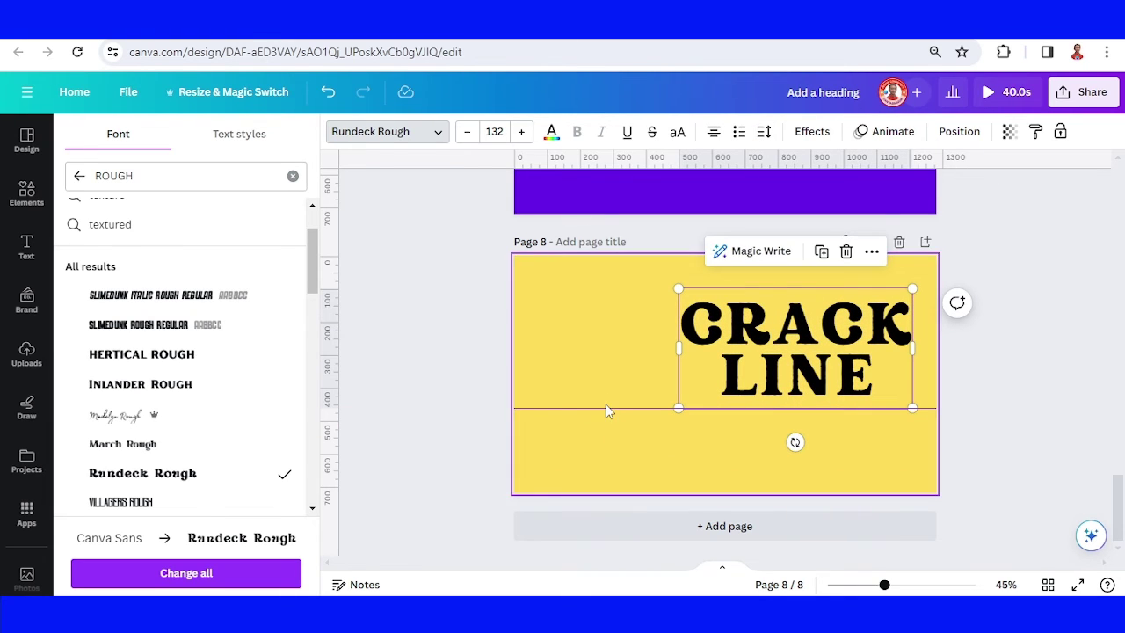
left_click_drag(680, 407, 567, 464)
left_click_drag(769, 400, 753, 401)
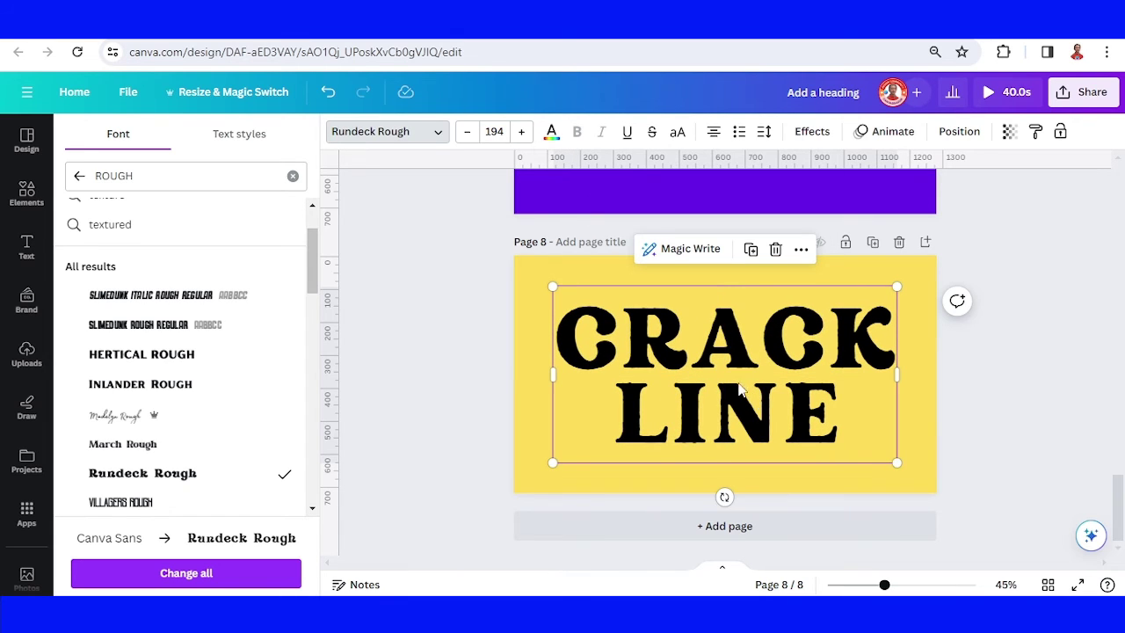
Step: Search the elements for KINTSUGI GOLD LINE and show all the graphics results
left_click(15, 203)
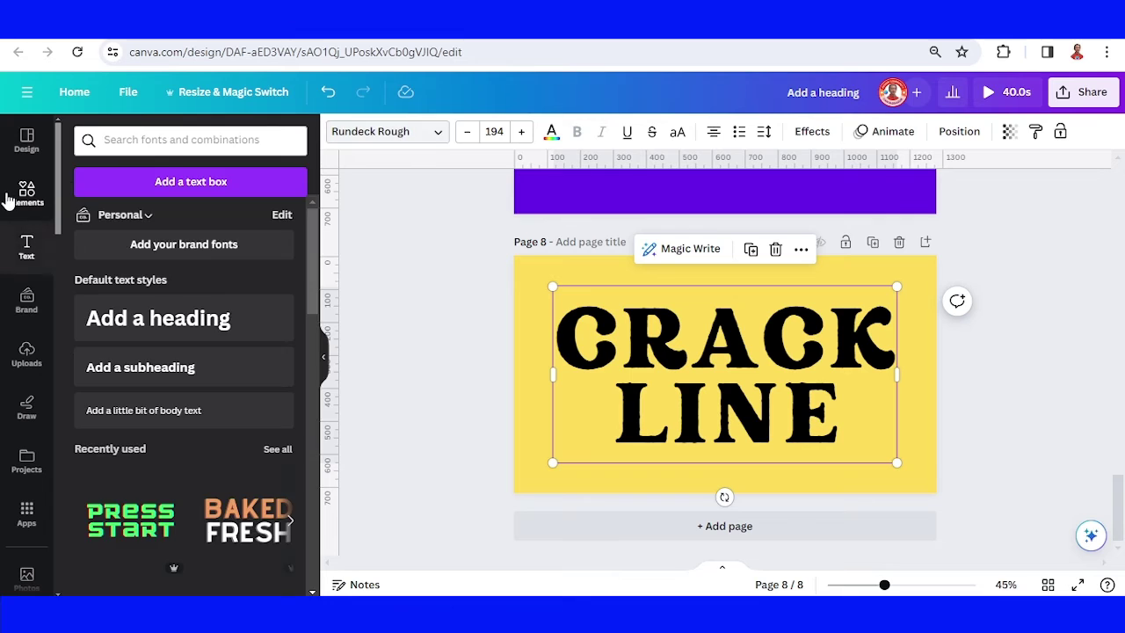
left_click(143, 145)
type("KI")
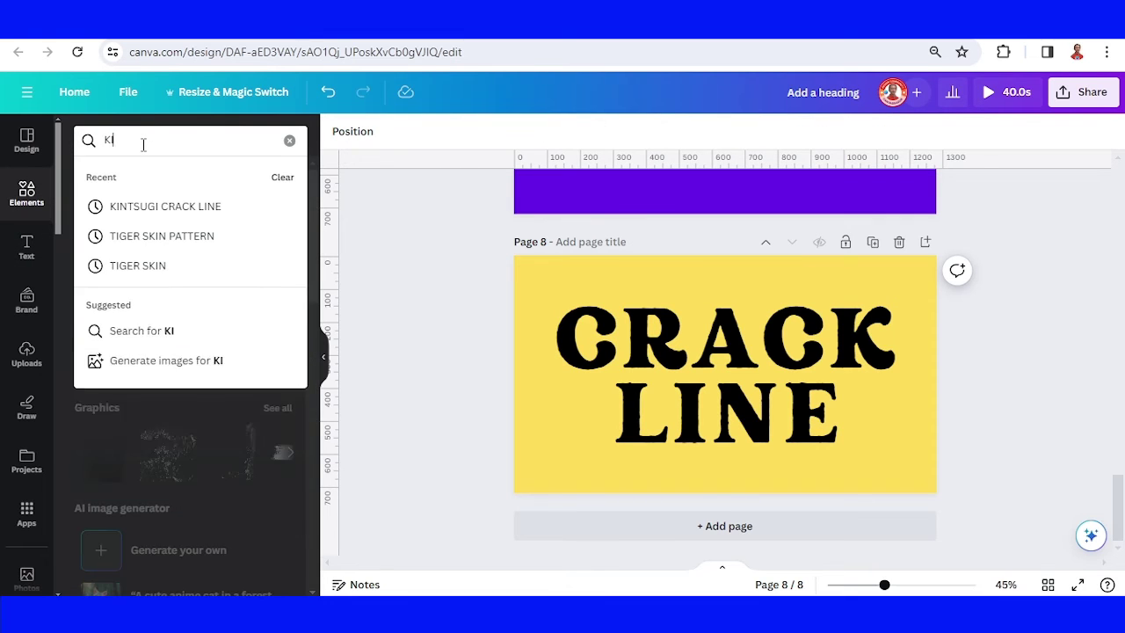
type("NTSU")
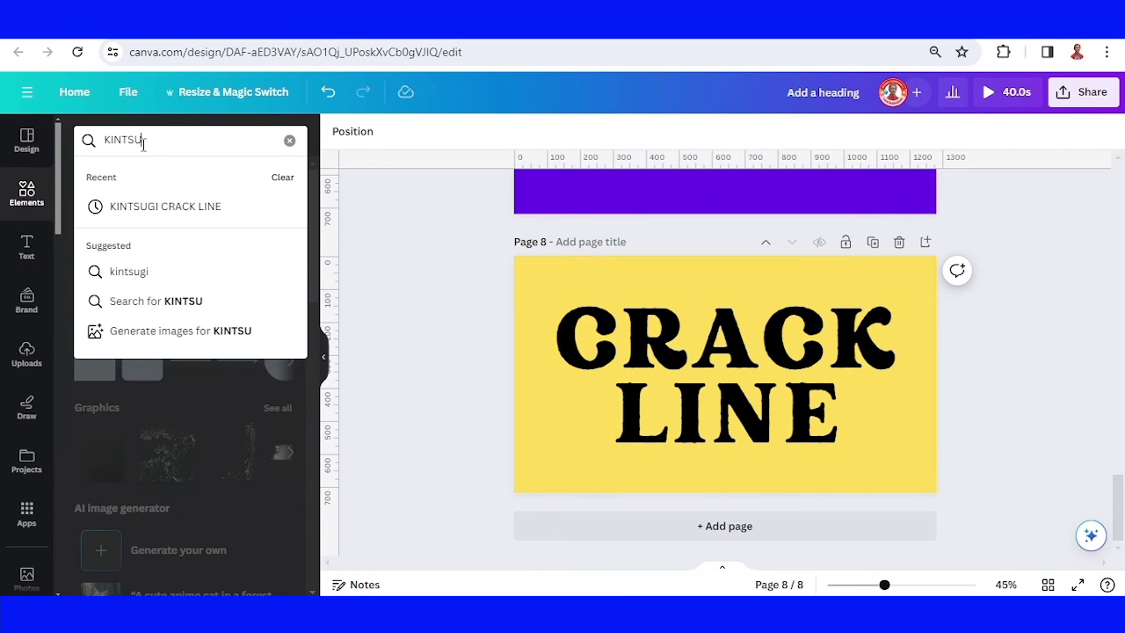
type("GI GOL")
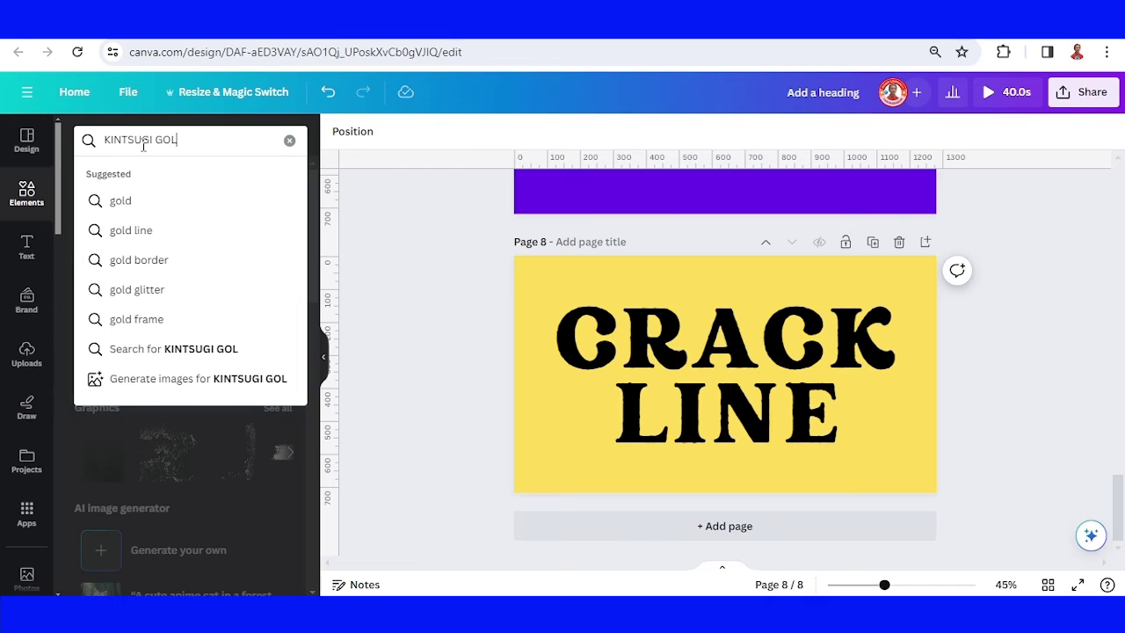
type("D LINE")
key("Return")
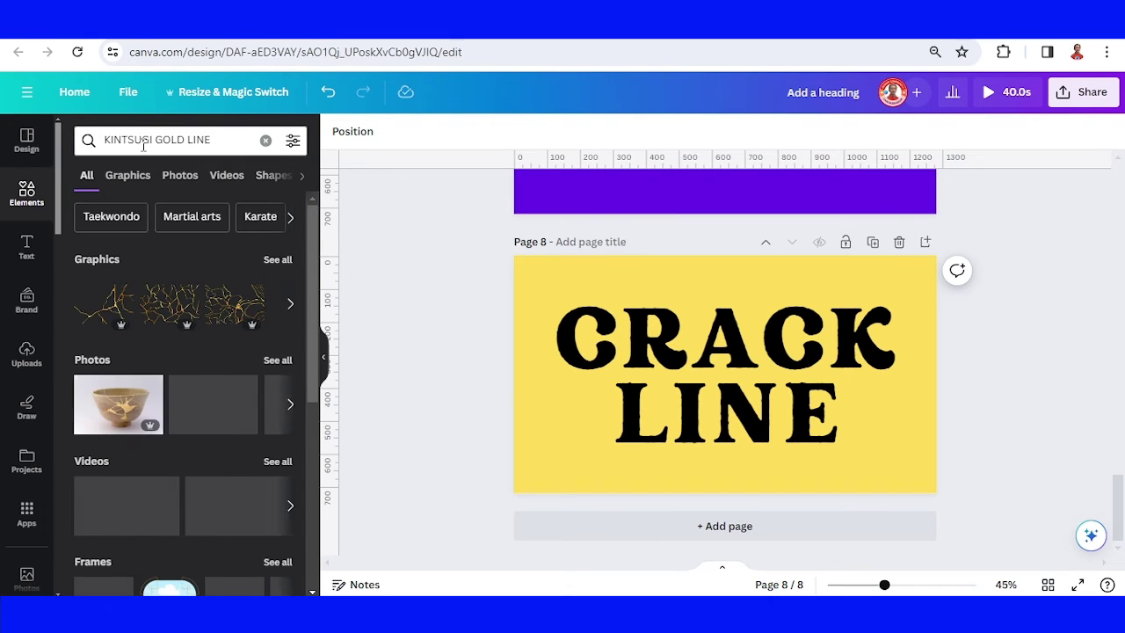
left_click(276, 261)
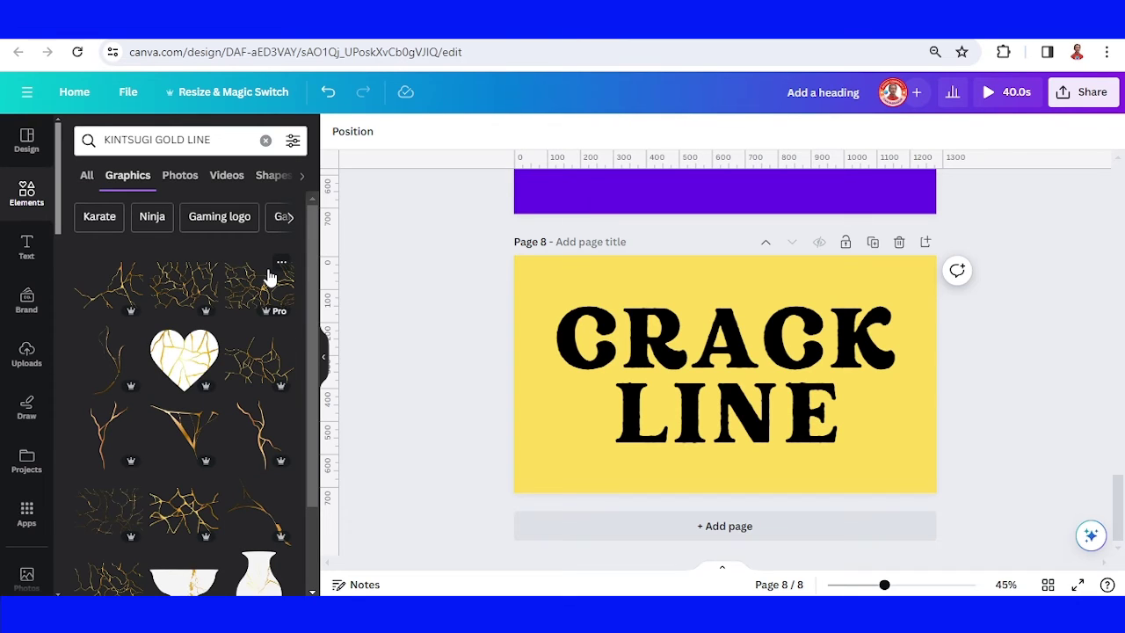
Step: Find the Seamless Pattern Gold Cracks graphic and insert it on page 8
left_click_drag(313, 282, 318, 510)
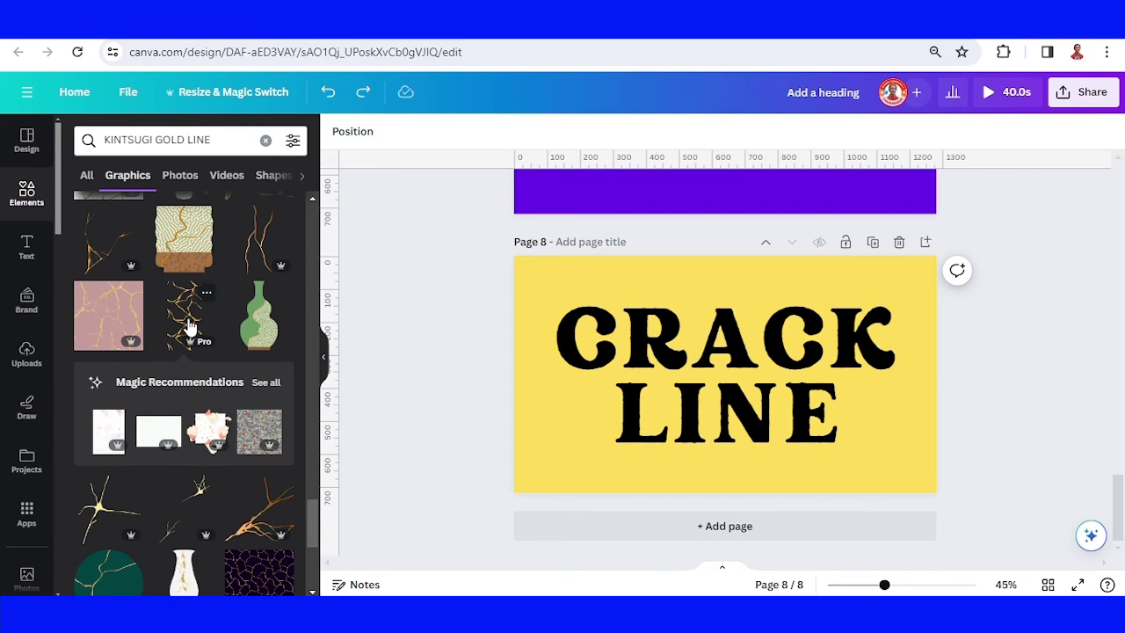
left_click(206, 296)
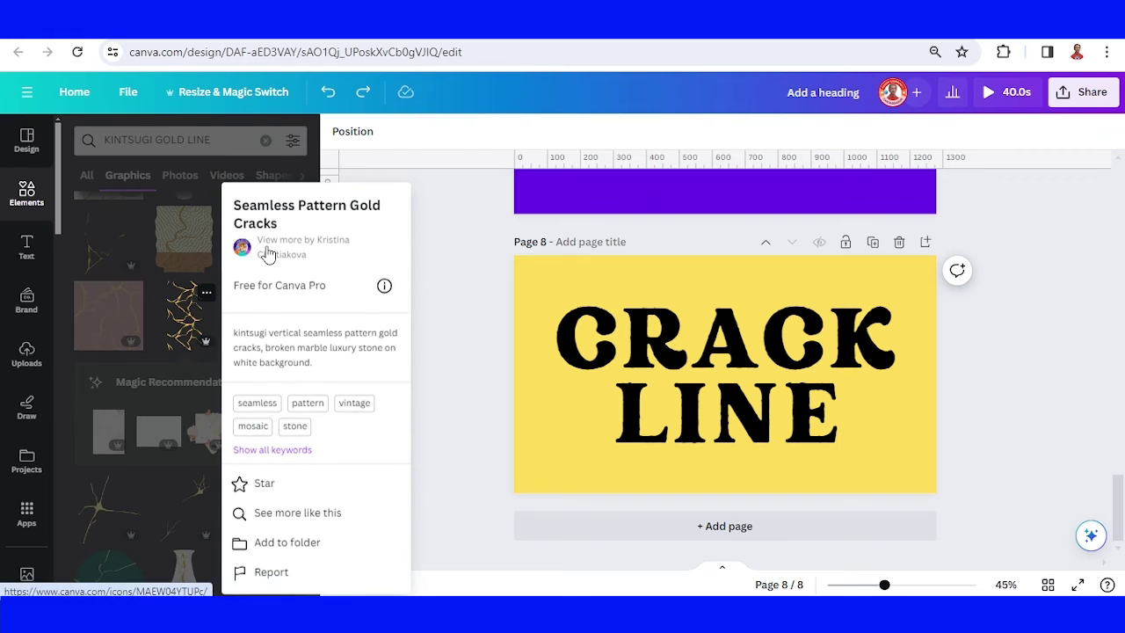
left_click(171, 325)
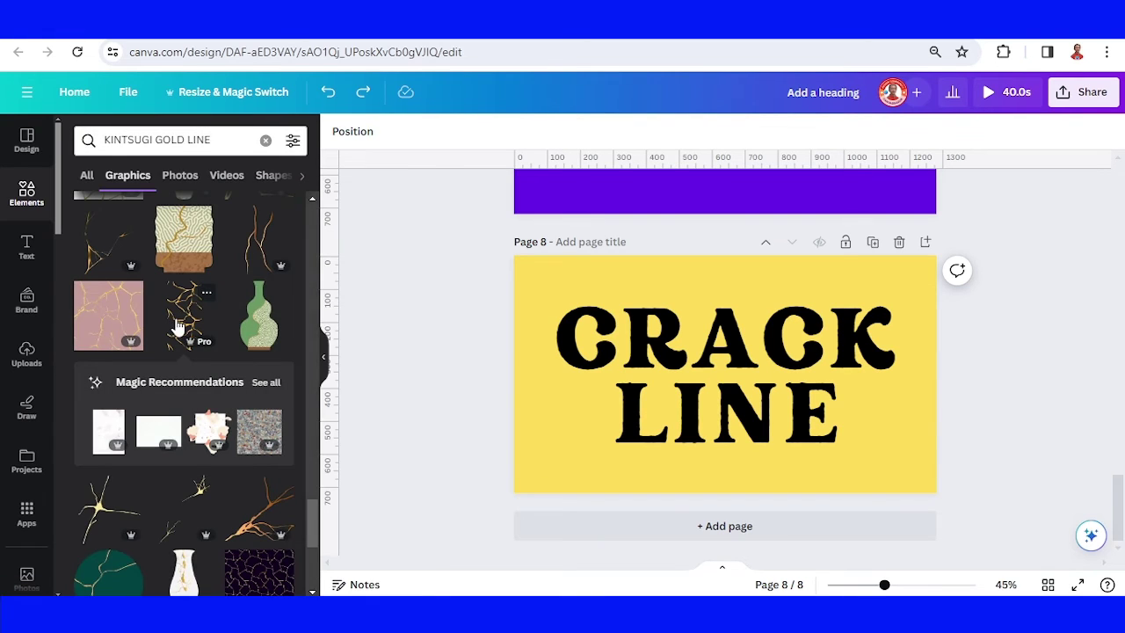
left_click(180, 322)
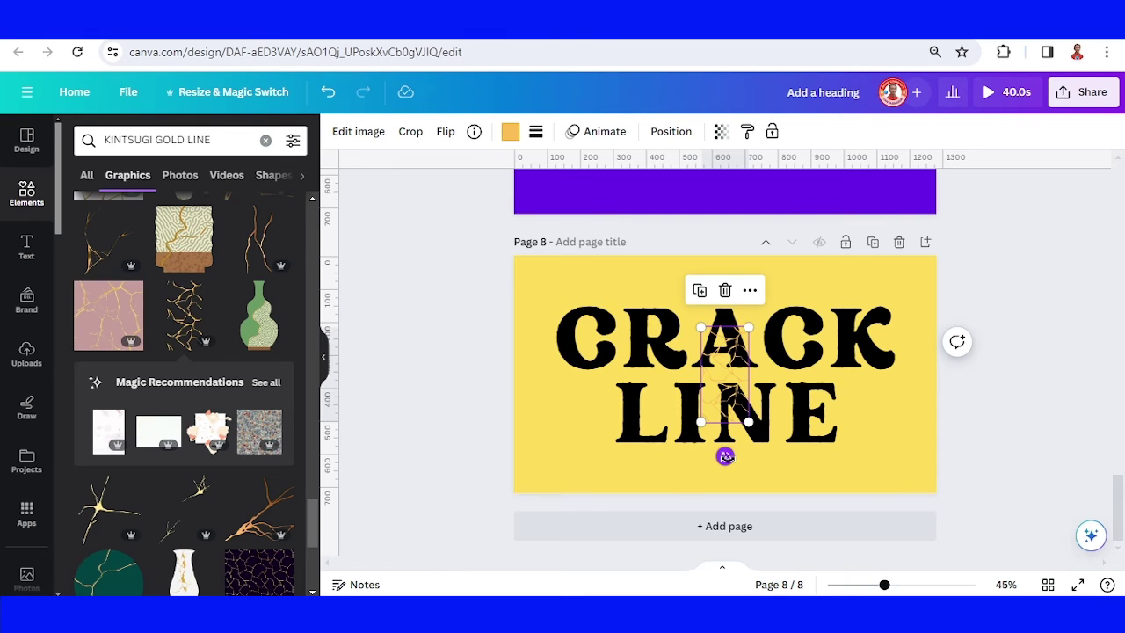
Step: Rotate the crack graphic sideways to a roughly horizontal orientation and color it the page's background yellow
left_click_drag(725, 456, 794, 373)
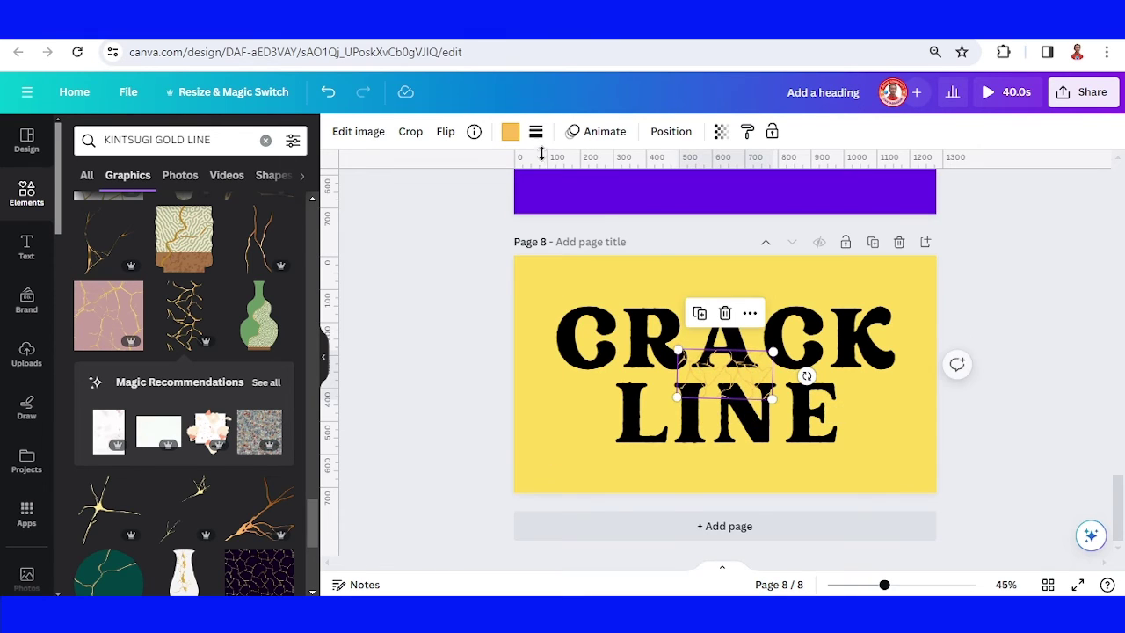
left_click(510, 133)
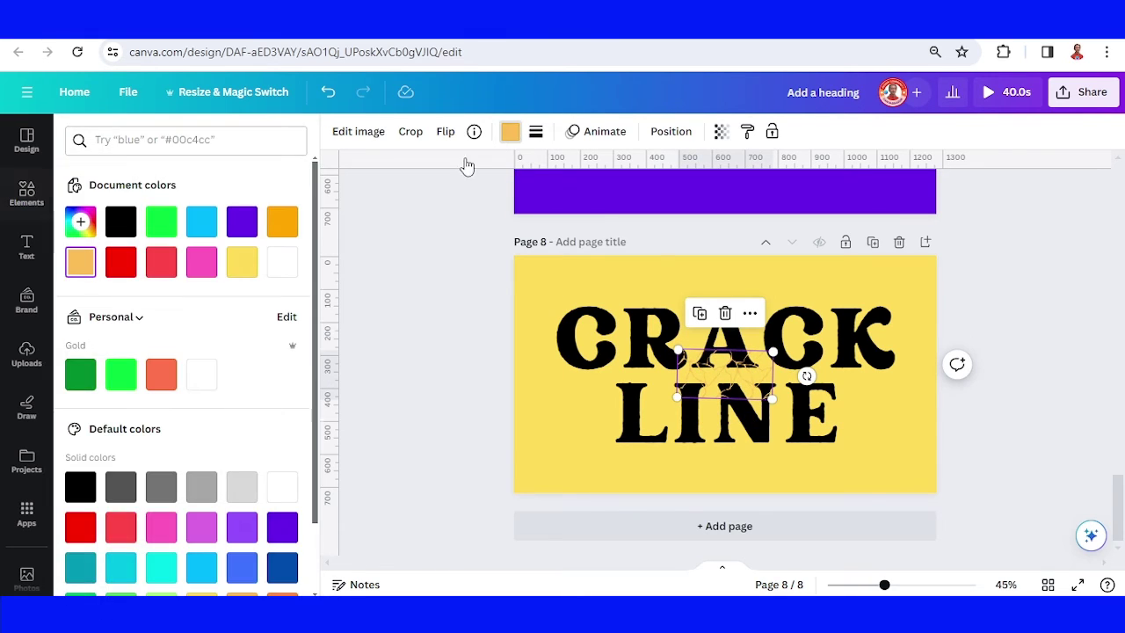
left_click(241, 262)
Step: Enlarge the crack graphic and fit it over the first letters of CRACK
left_click_drag(773, 352, 870, 299)
left_click_drag(826, 336, 684, 326)
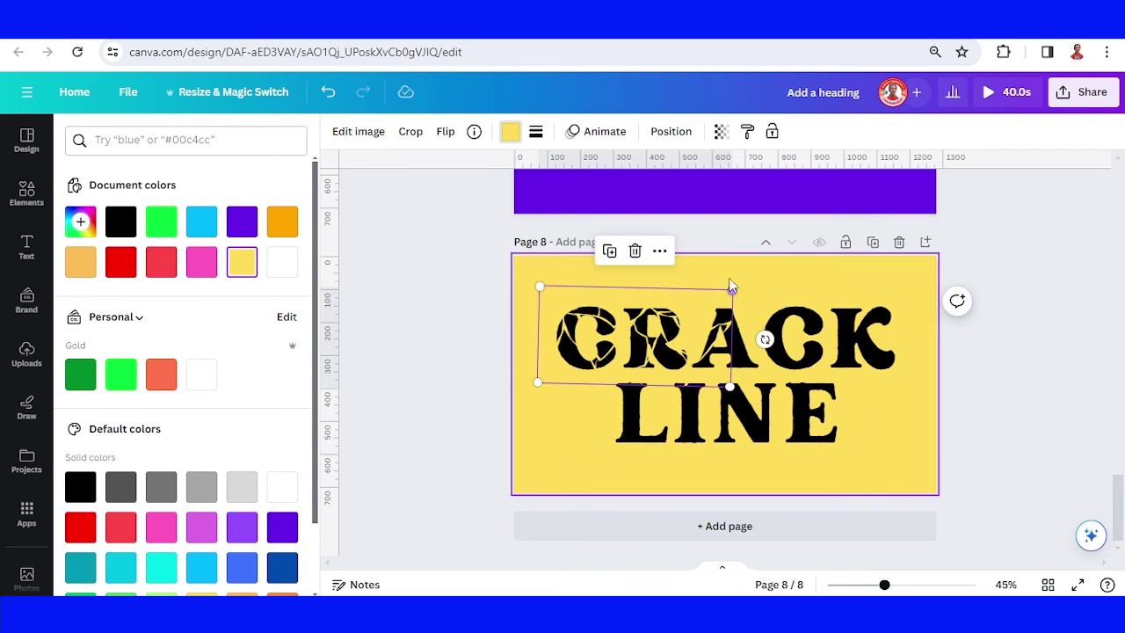
left_click_drag(732, 288, 730, 329)
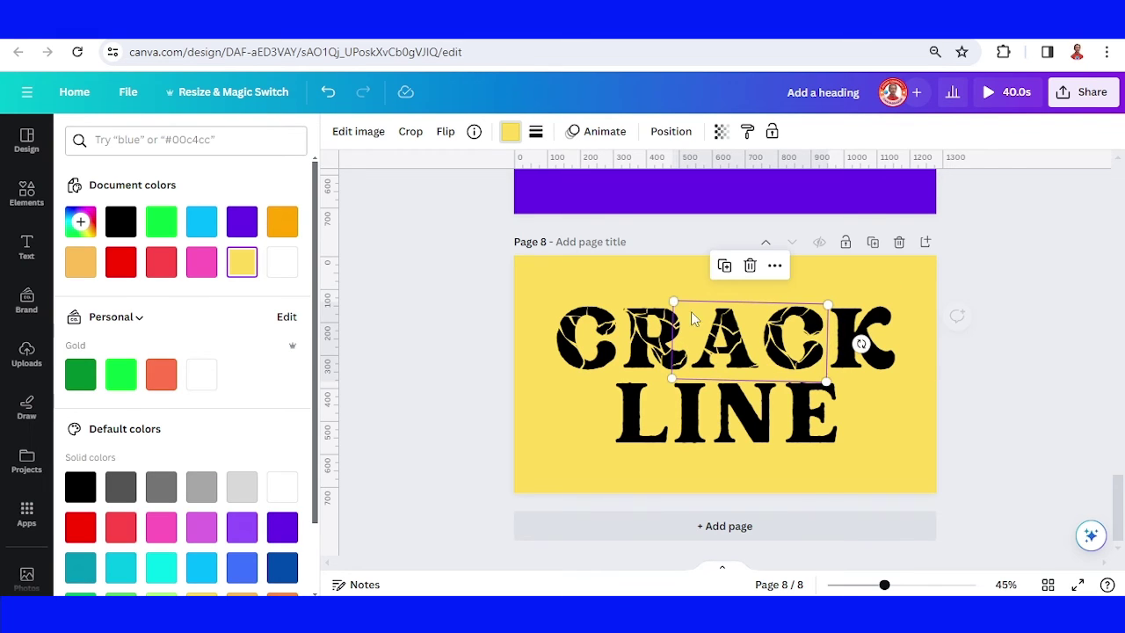
Step: Place duplicates of the crack graphic over the remaining letters of CRACK and across LINE
left_click(724, 266)
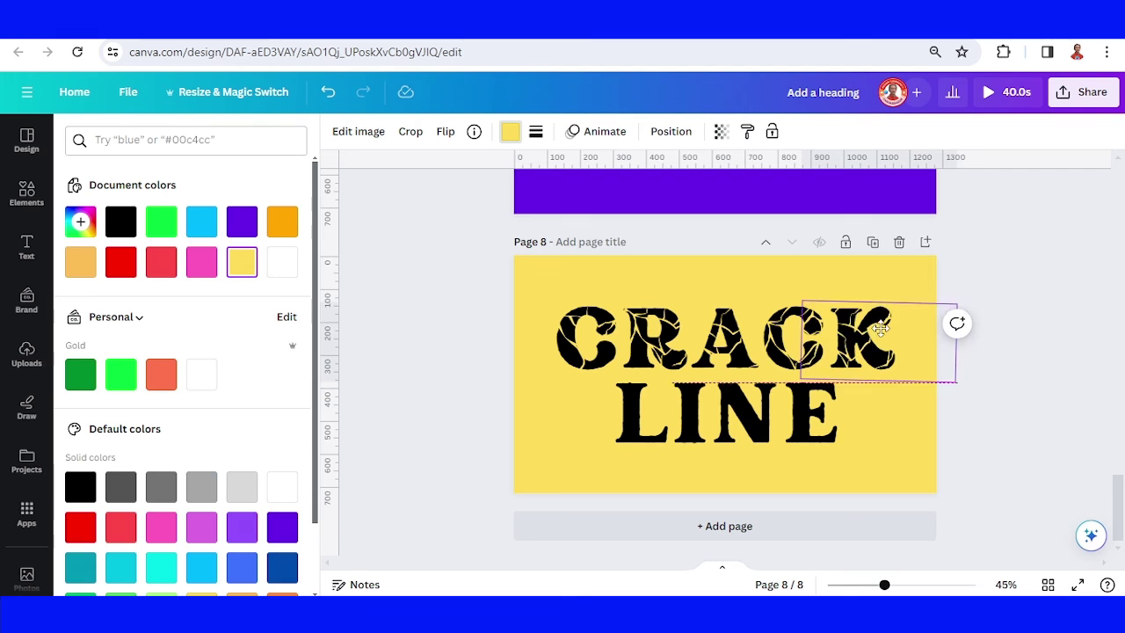
left_click(855, 267)
left_click_drag(1010, 357, 672, 406)
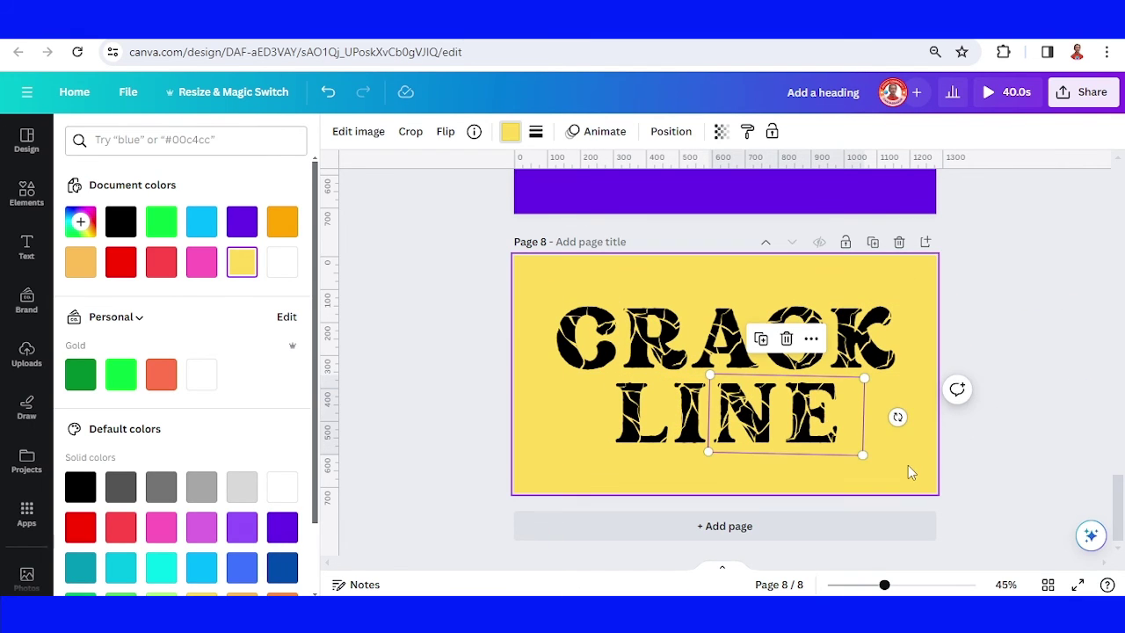
left_click(985, 478)
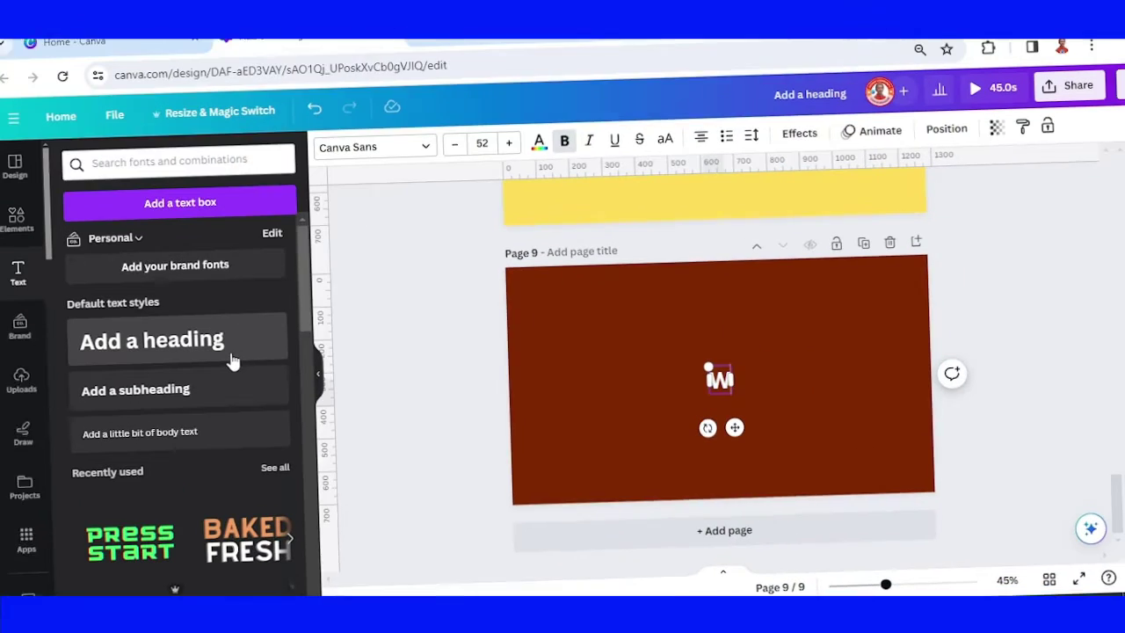
Step: Add a heading reading WOOD to the brown page 9 and enlarge it to font size 186
type("OODI")
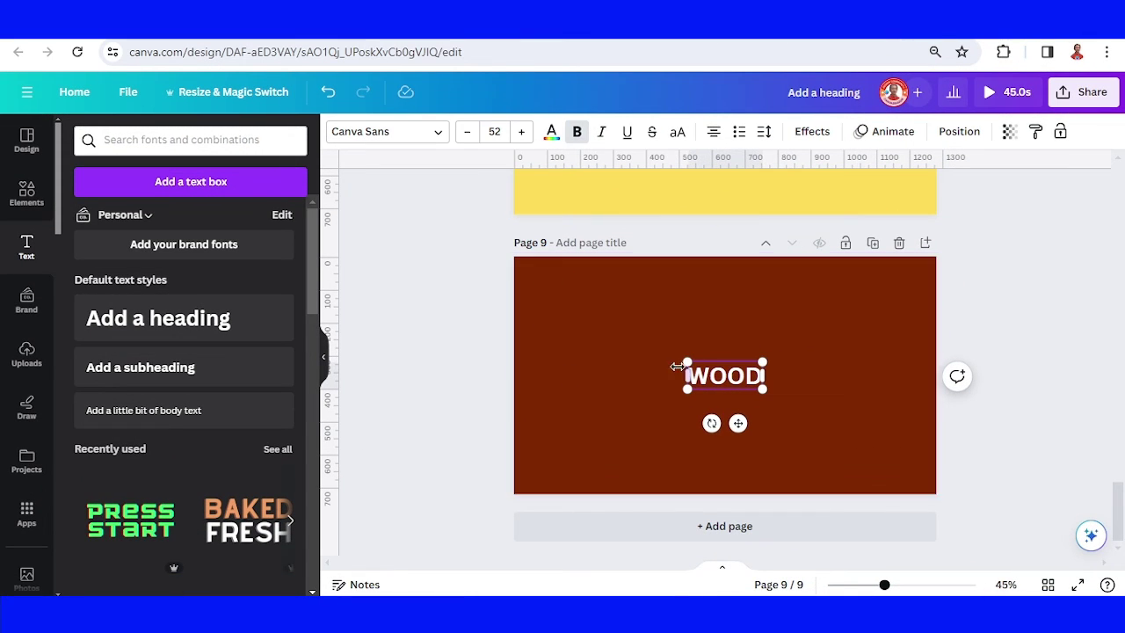
left_click_drag(686, 362, 591, 320)
left_click_drag(764, 389, 855, 423)
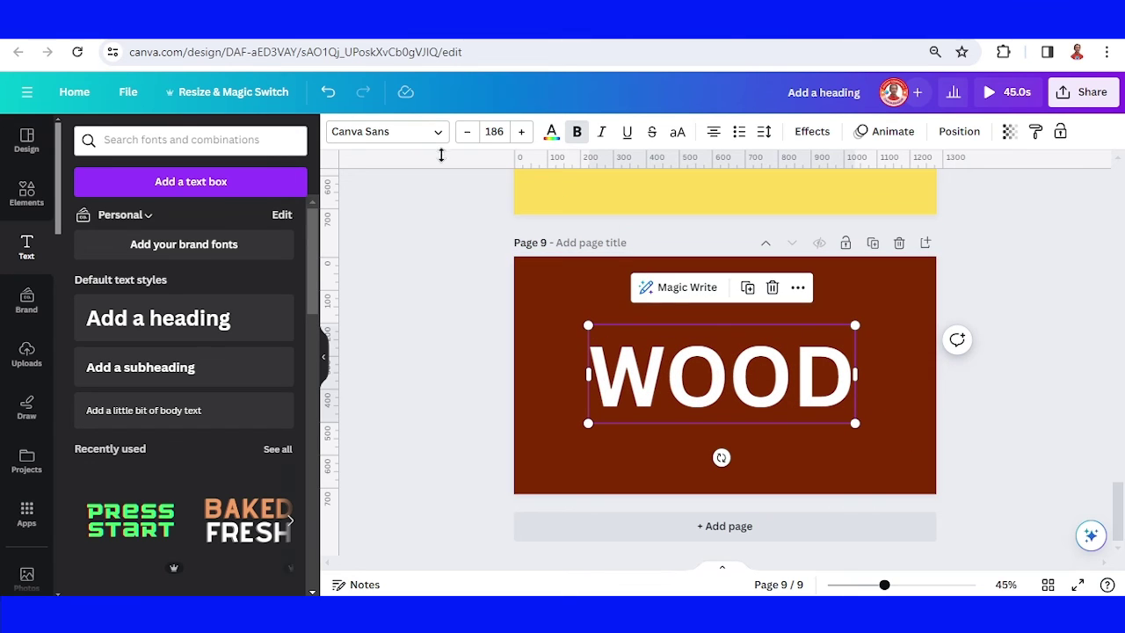
Step: Change the WOOD heading's font to Thicker Destroy
left_click(384, 139)
left_click_drag(168, 175, 70, 170)
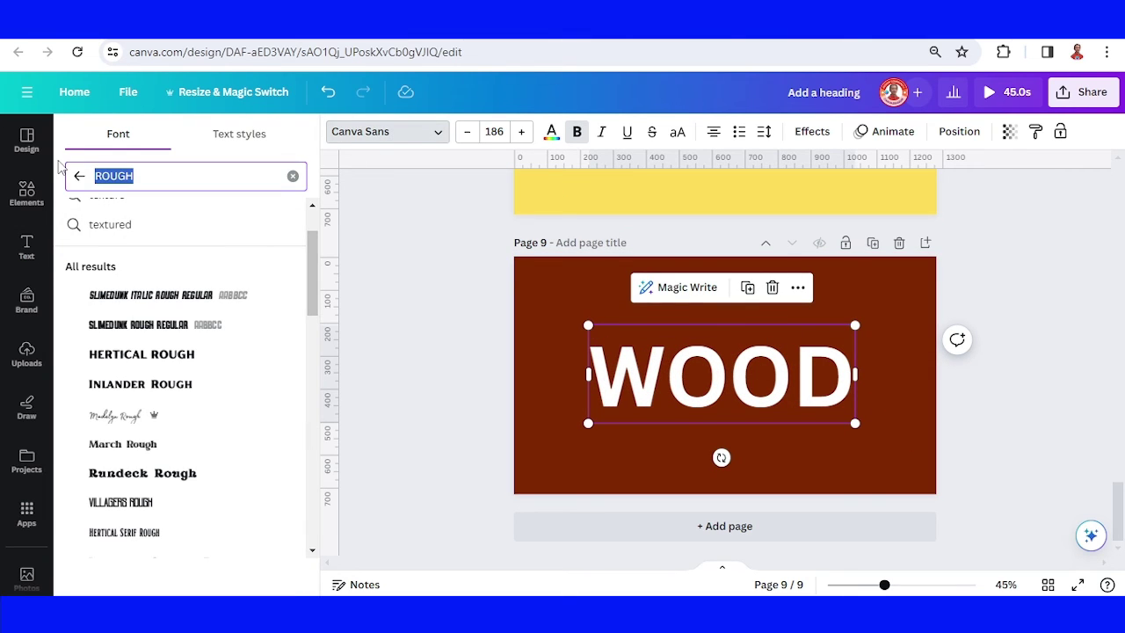
type("TICKER DESTROY")
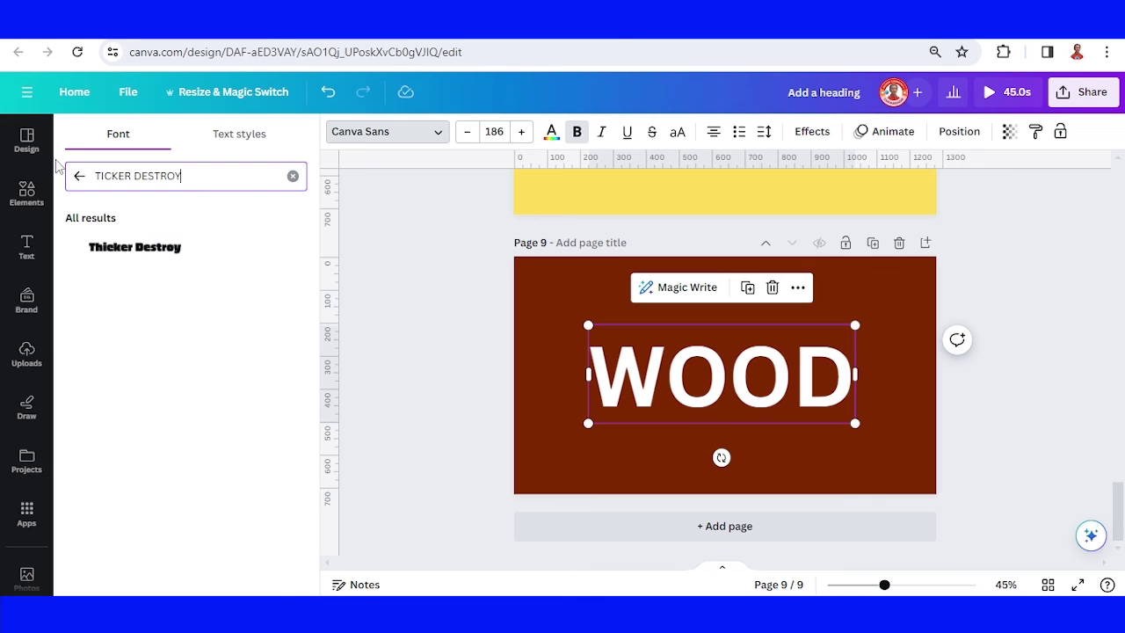
left_click(110, 253)
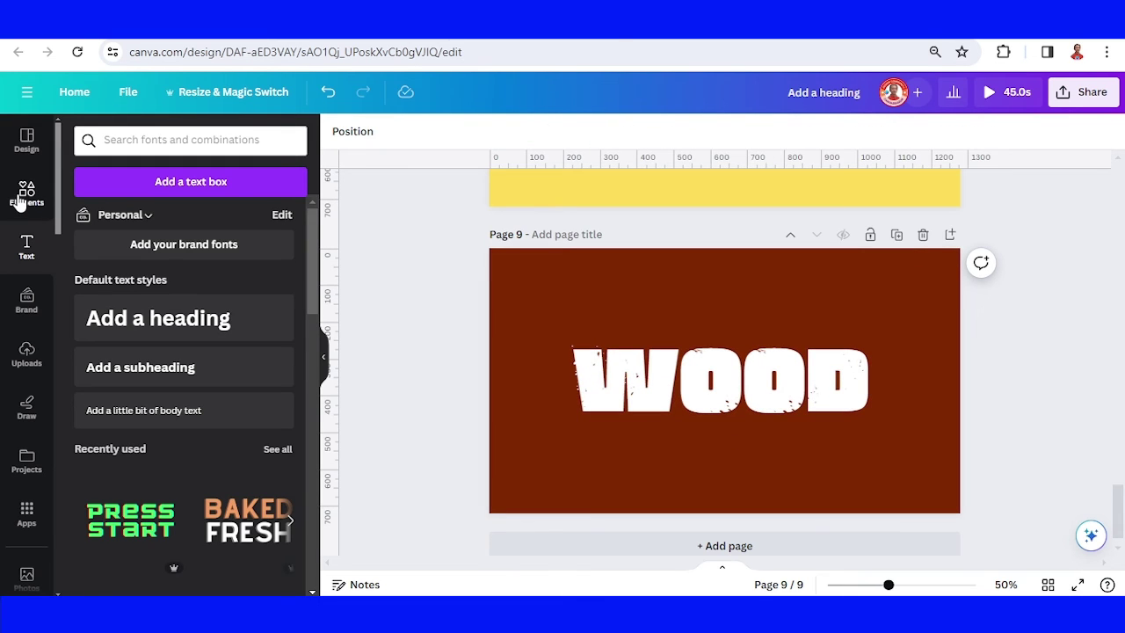
Step: Search the element graphics for WOODGRAIN REPEATABLE PATTERN
left_click(19, 200)
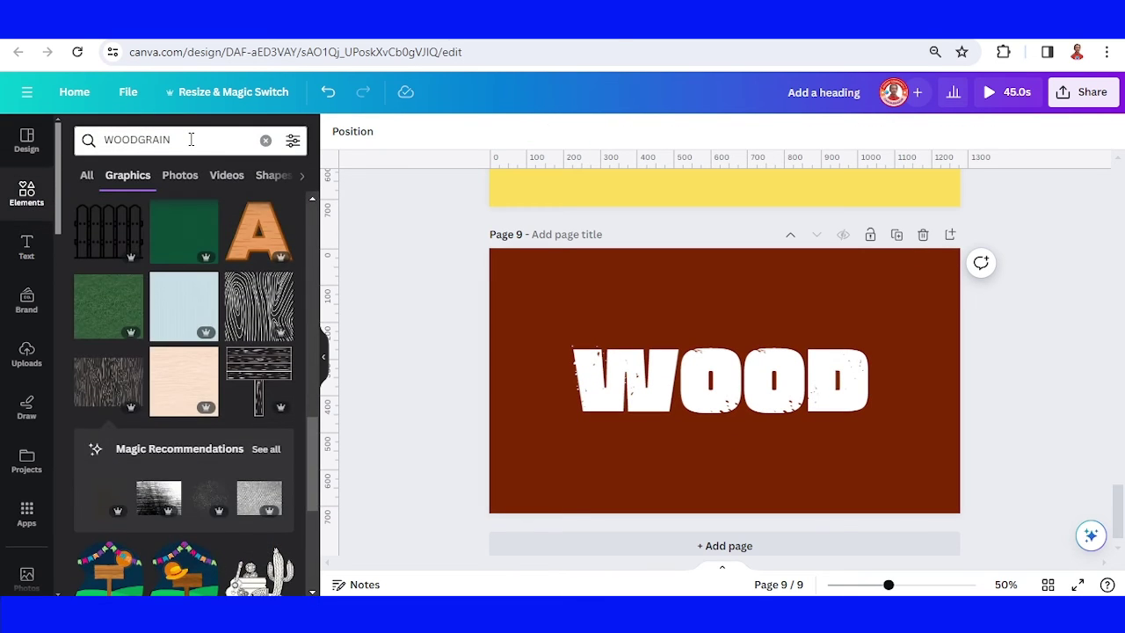
left_click(189, 139)
type("RE")
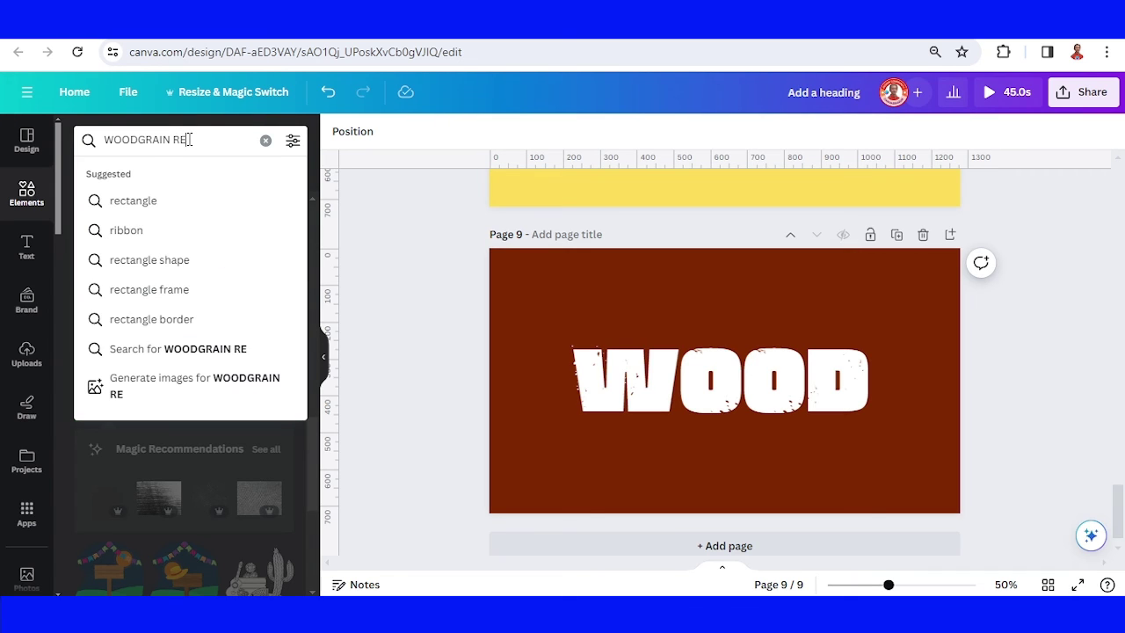
type("PEATABL")
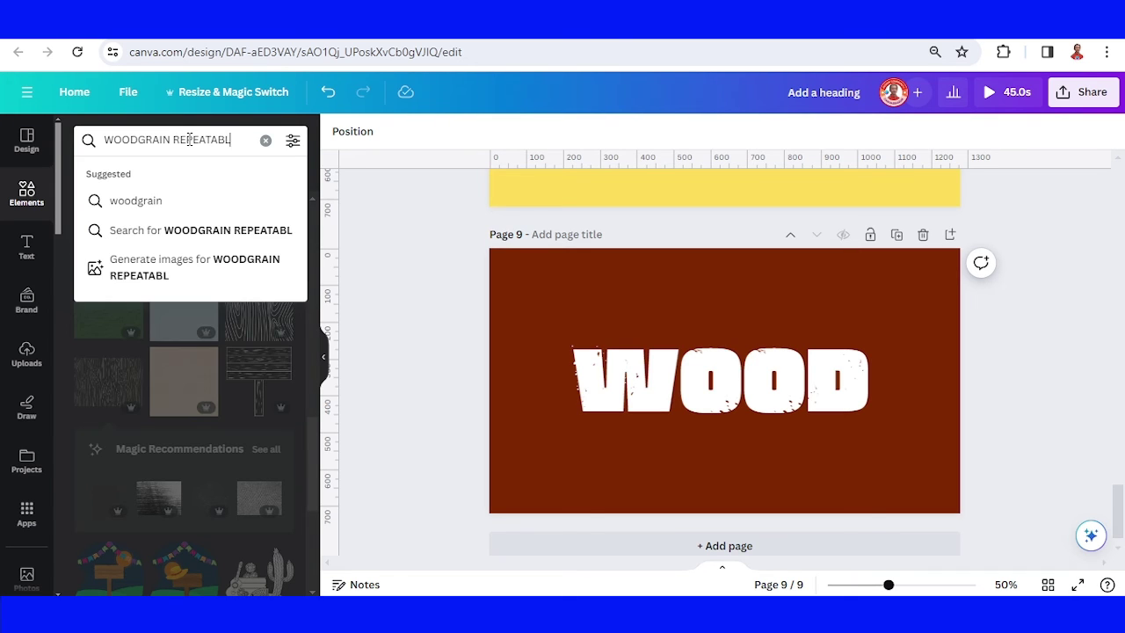
type("E PATTERN")
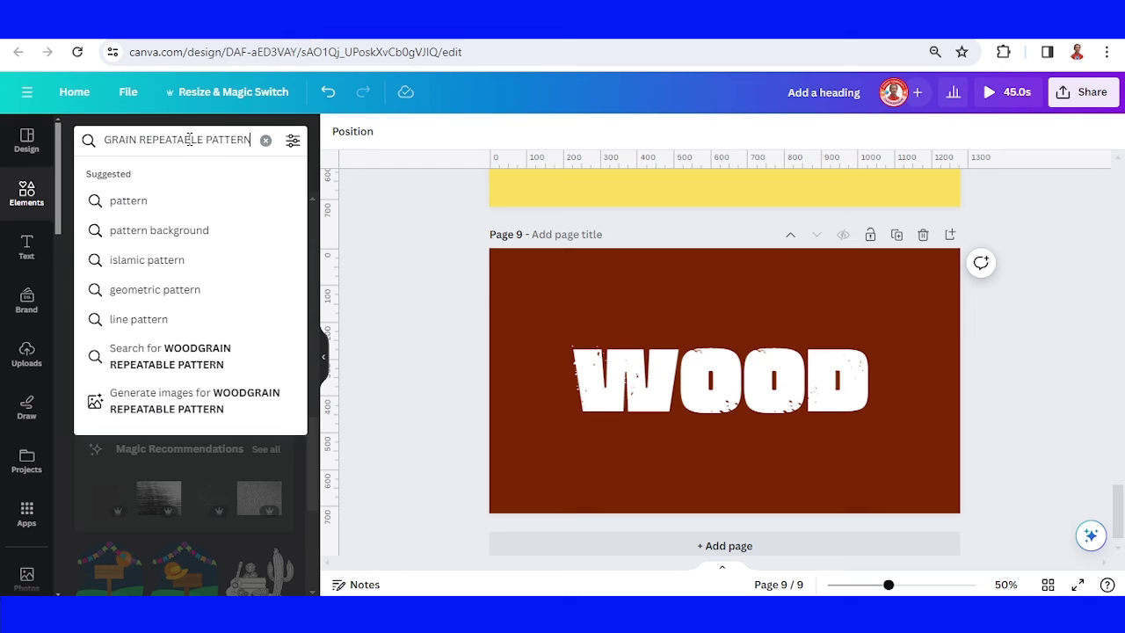
key("Return")
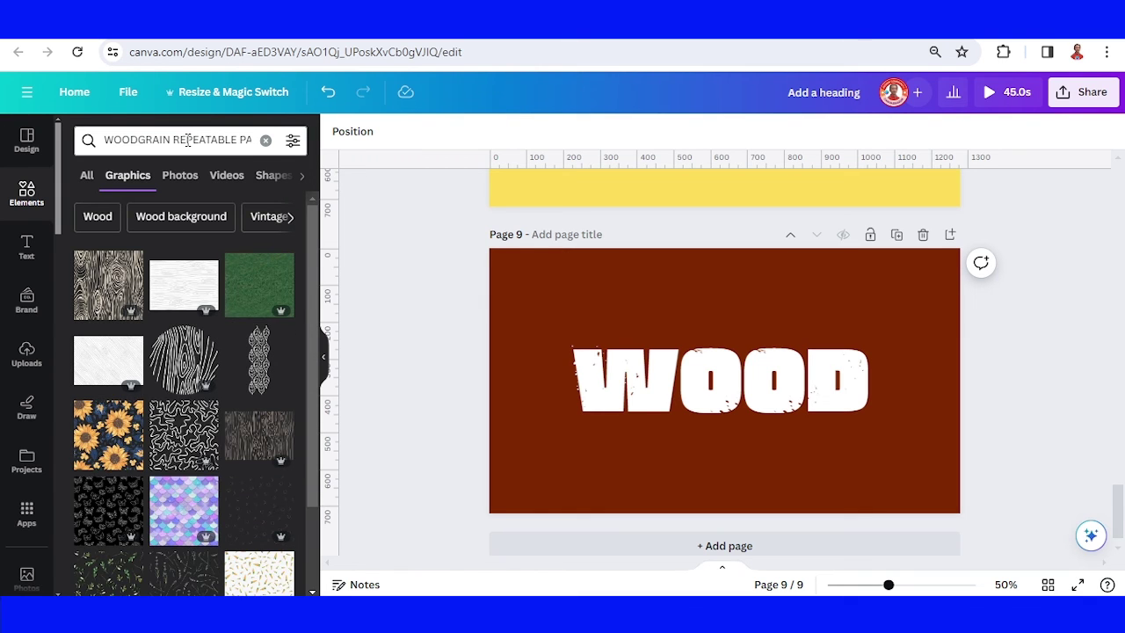
Step: Insert the Woodgrain Repeatable Pattern graphic on page 9 and color it the page's background brown
left_click(132, 266)
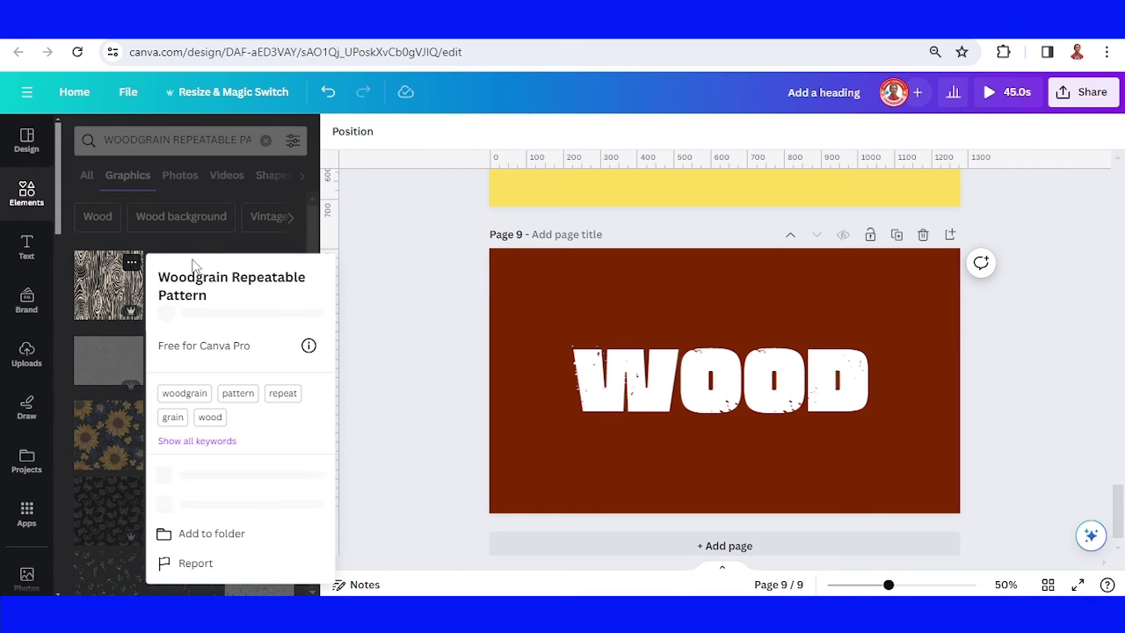
left_click(101, 302)
left_click(101, 301)
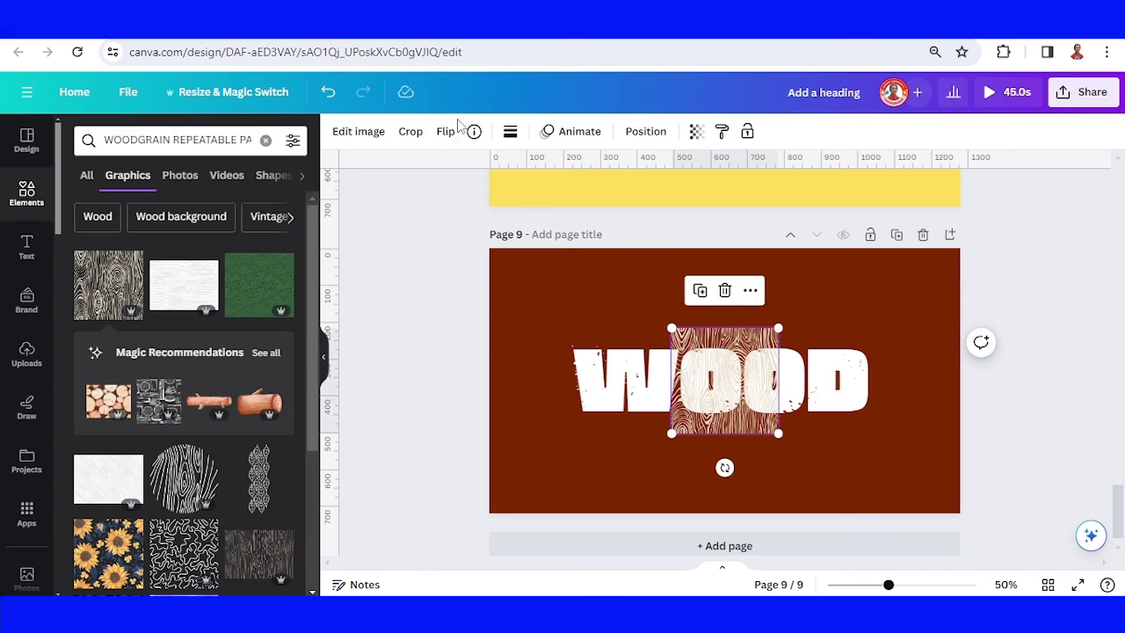
left_click(510, 132)
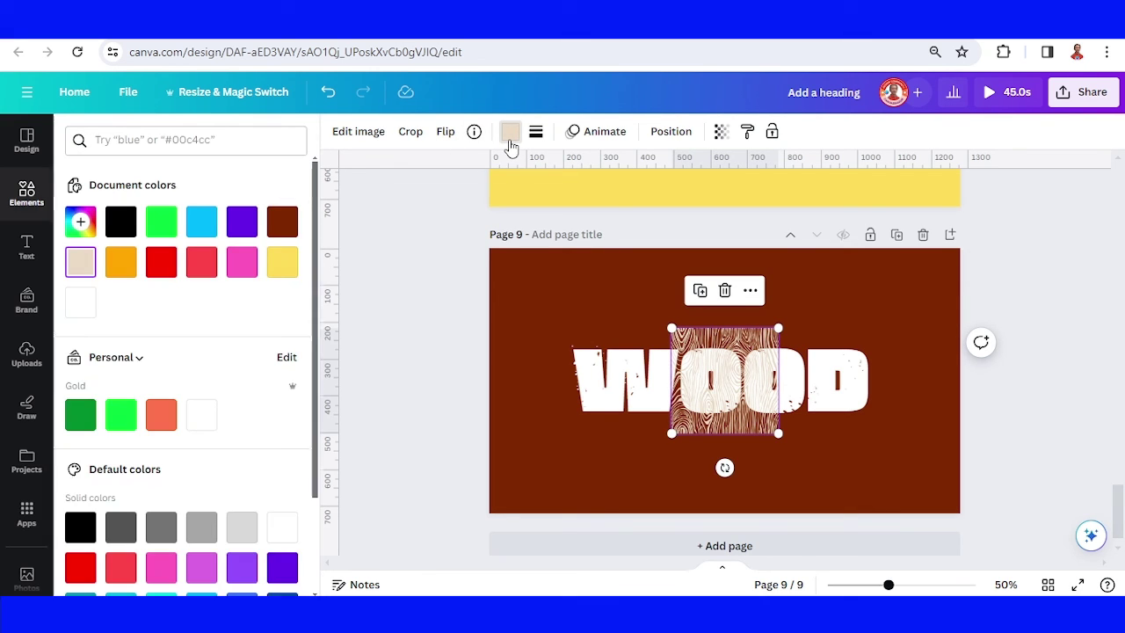
left_click(282, 223)
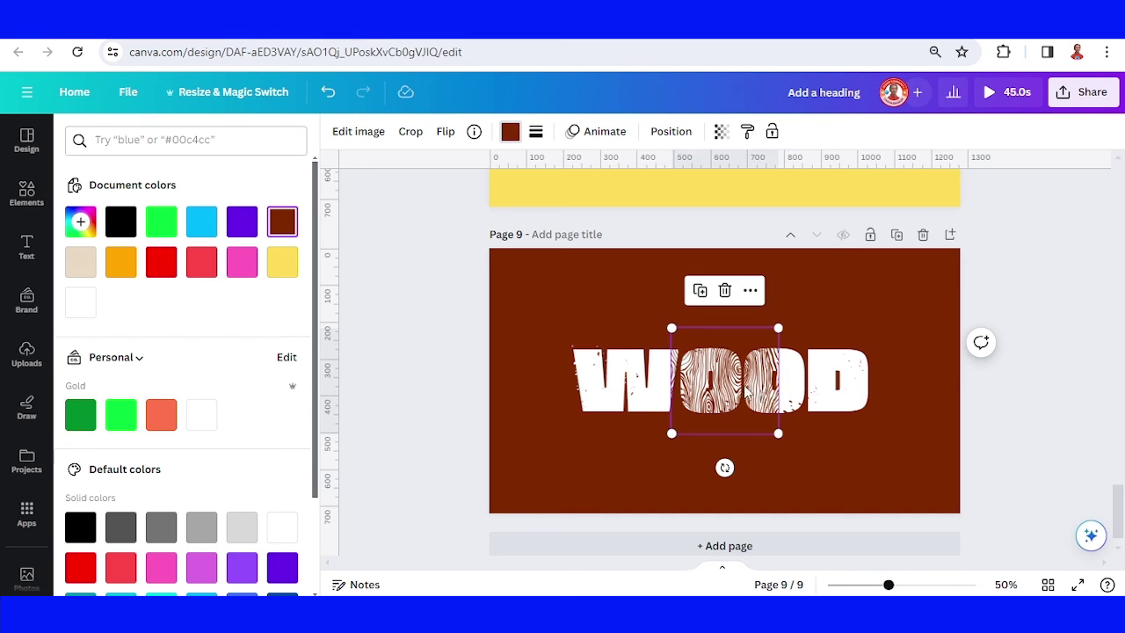
Step: Cover all the WOOD letters with the woodgrain graphic, duplicating it across the word and enlarging the copies over the last letters
left_click_drag(759, 397, 658, 380)
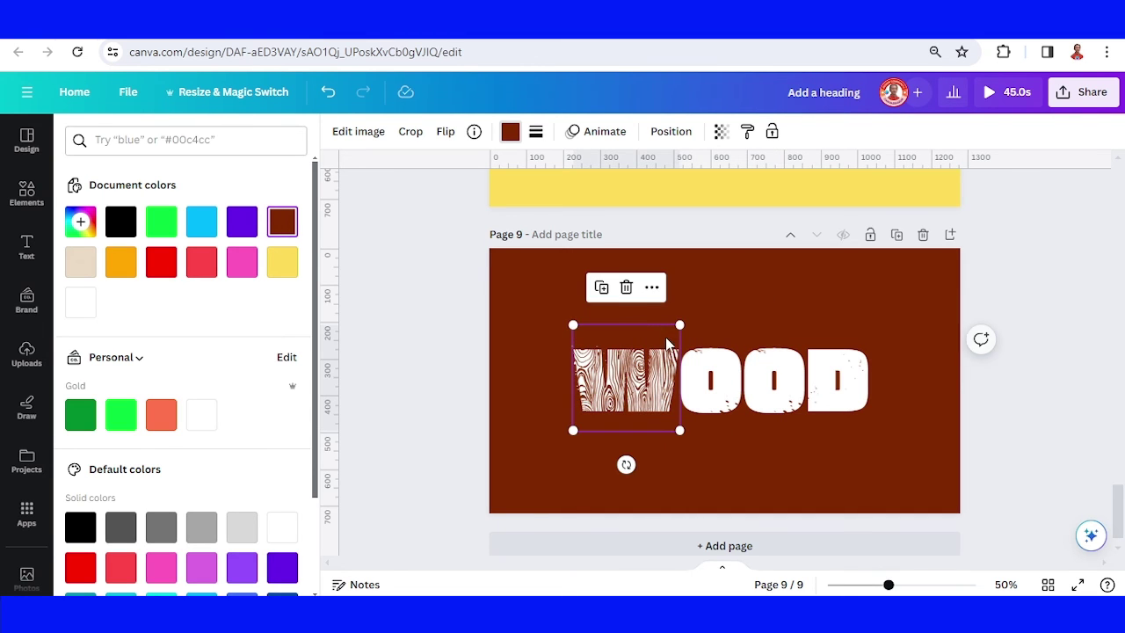
left_click(601, 288)
left_click_drag(615, 387, 722, 387)
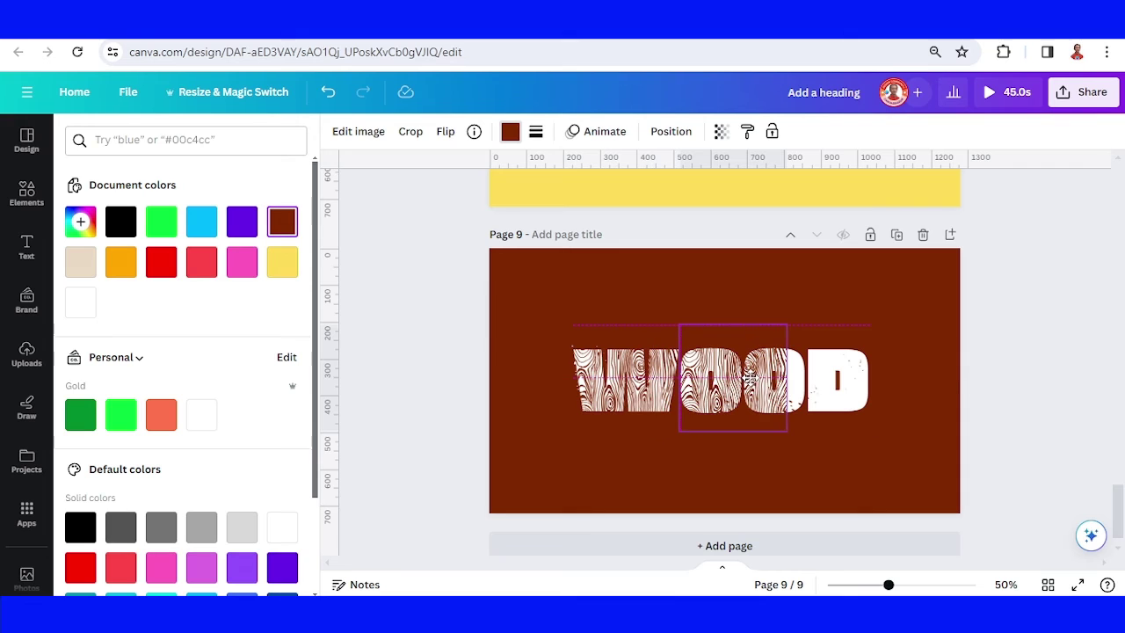
left_click_drag(787, 431, 819, 434)
left_click_drag(711, 394, 844, 386)
left_click_drag(839, 384, 841, 386)
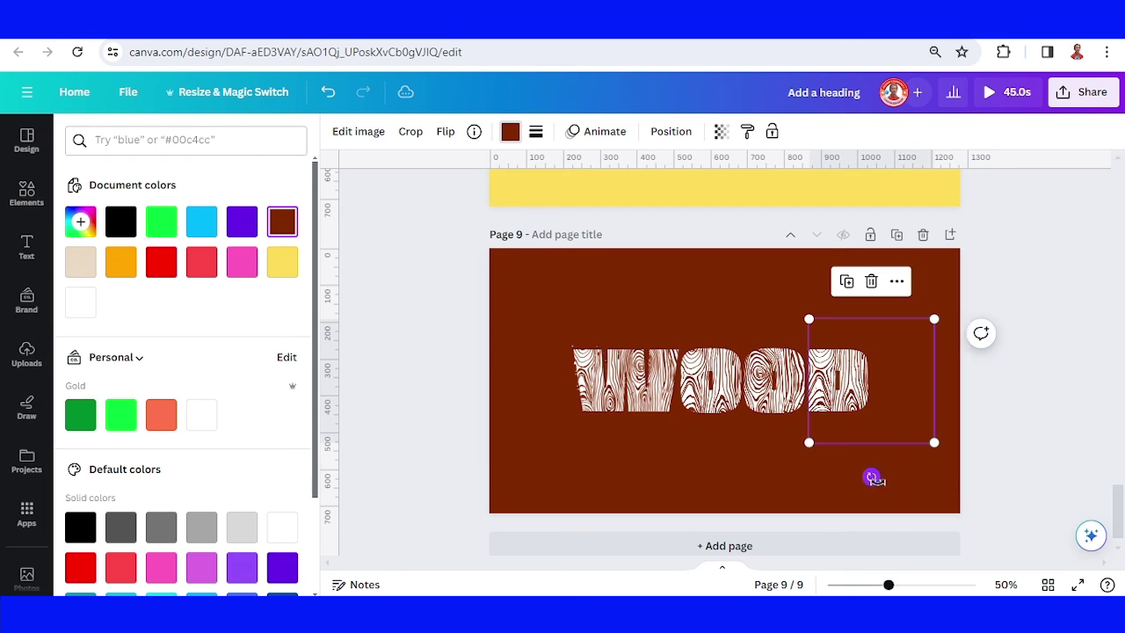
left_click(947, 475)
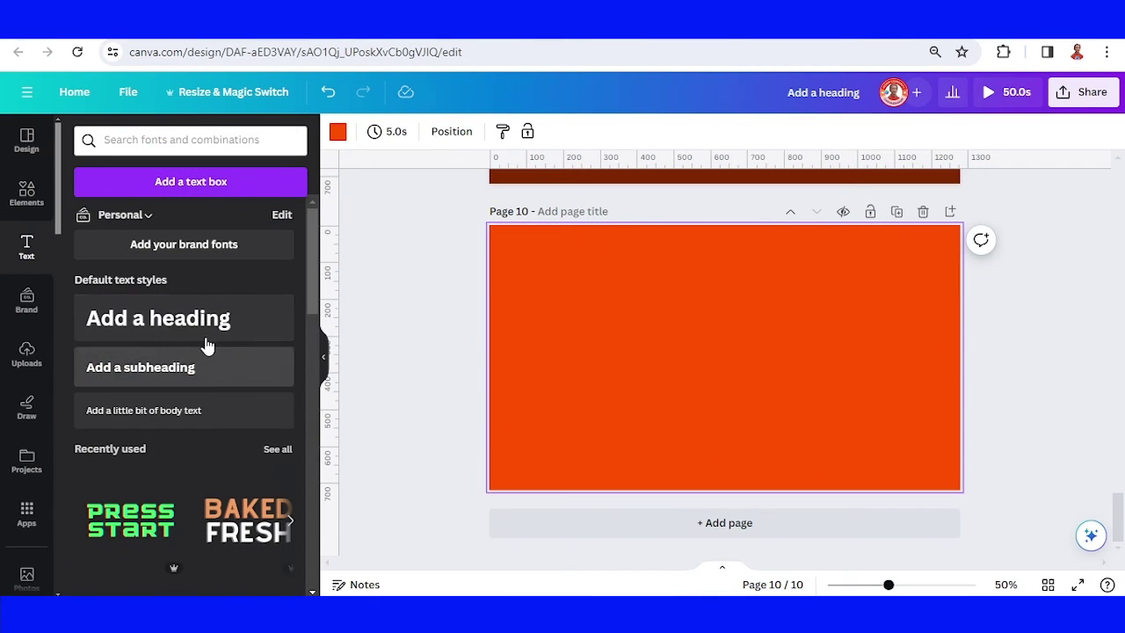
Step: Add a heading reading INVISIBLE to the orange page 10 and enlarge it to font size 162
left_click(202, 338)
type("INVISIBLE")
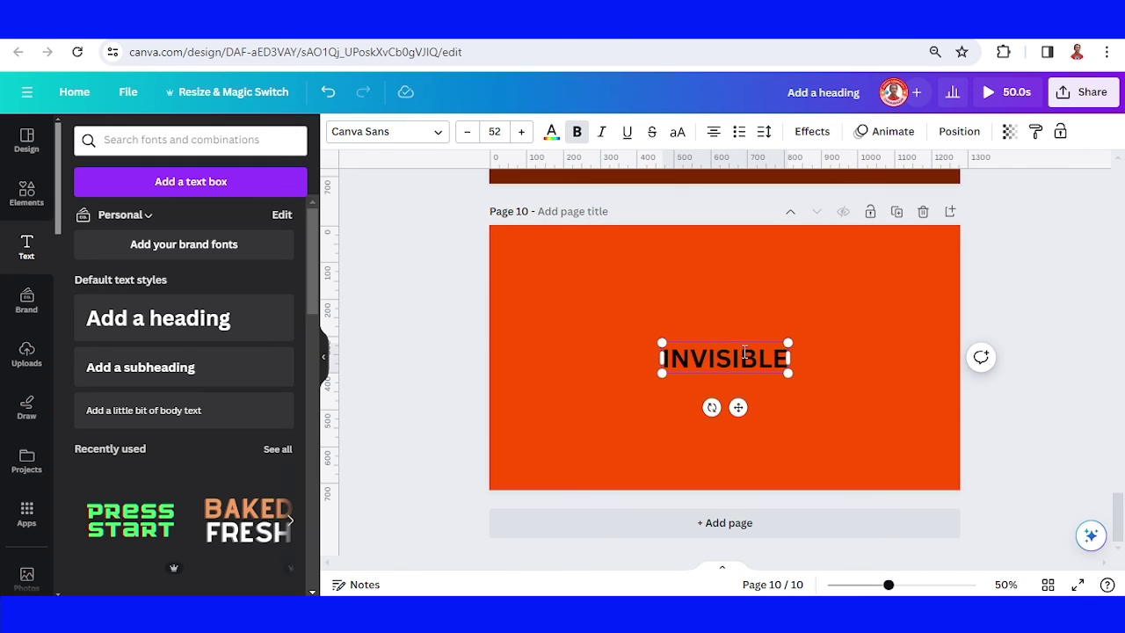
left_click_drag(662, 373, 529, 405)
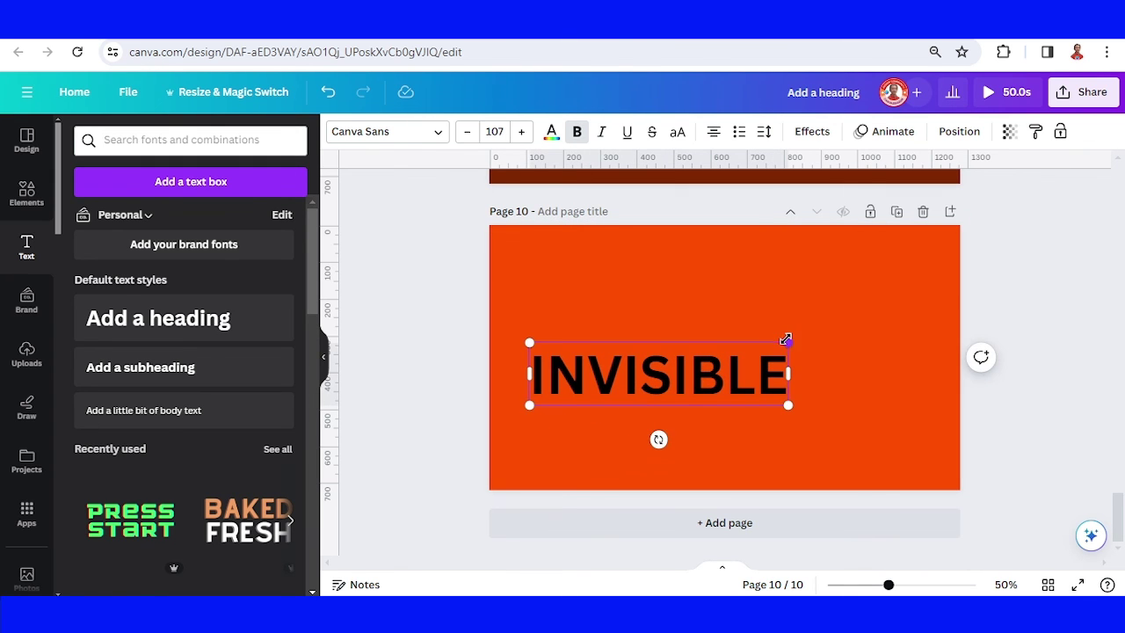
left_click_drag(788, 342, 921, 310)
Step: Apply the Shadow effect to the INVISIBLE heading with blur 47 and transparency 87
left_click(812, 132)
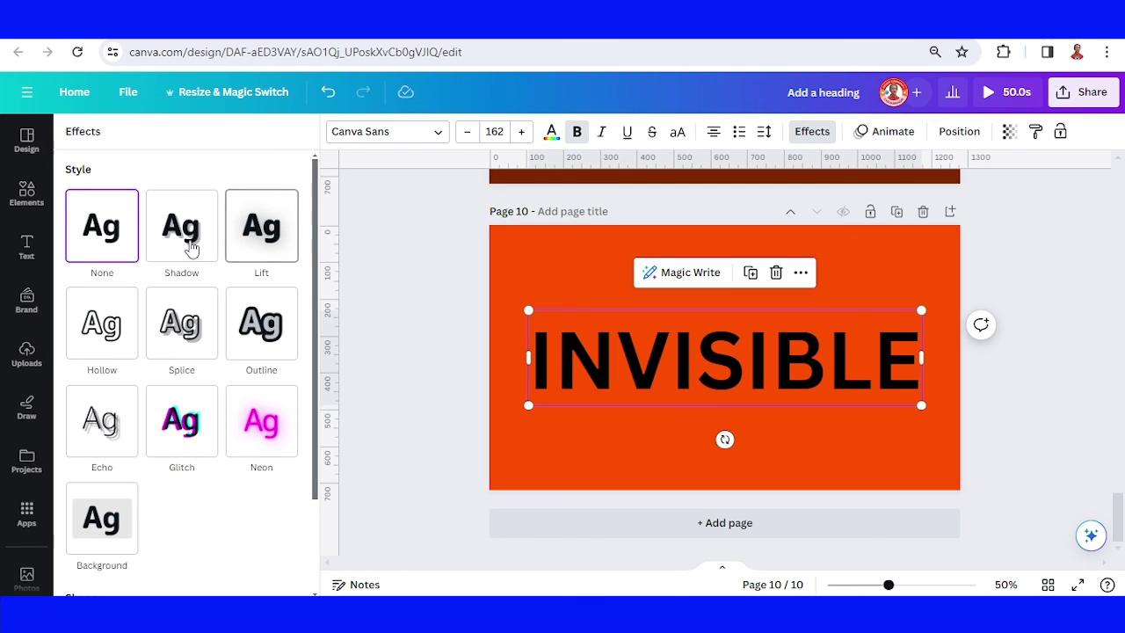
left_click(182, 248)
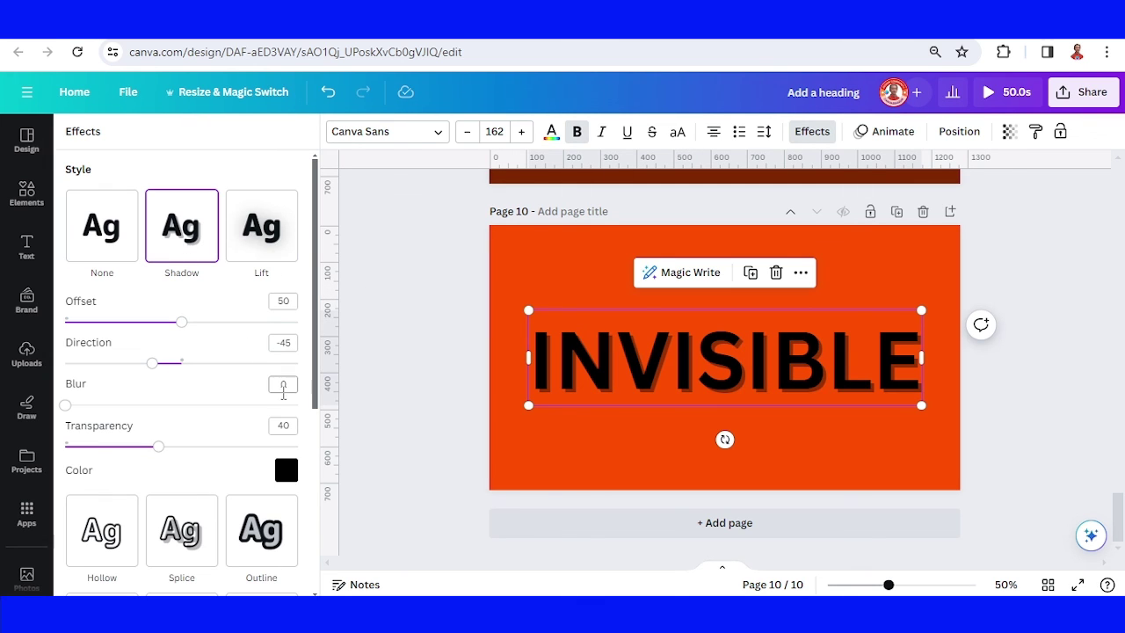
left_click(80, 406)
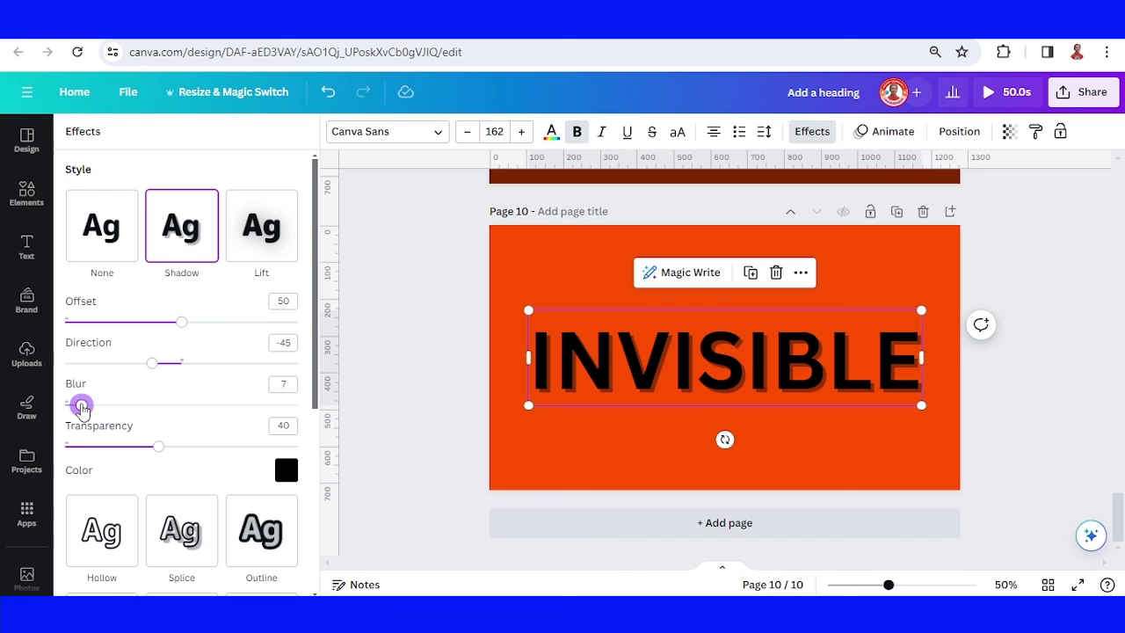
left_click_drag(80, 406, 177, 410)
left_click_drag(158, 448, 269, 451)
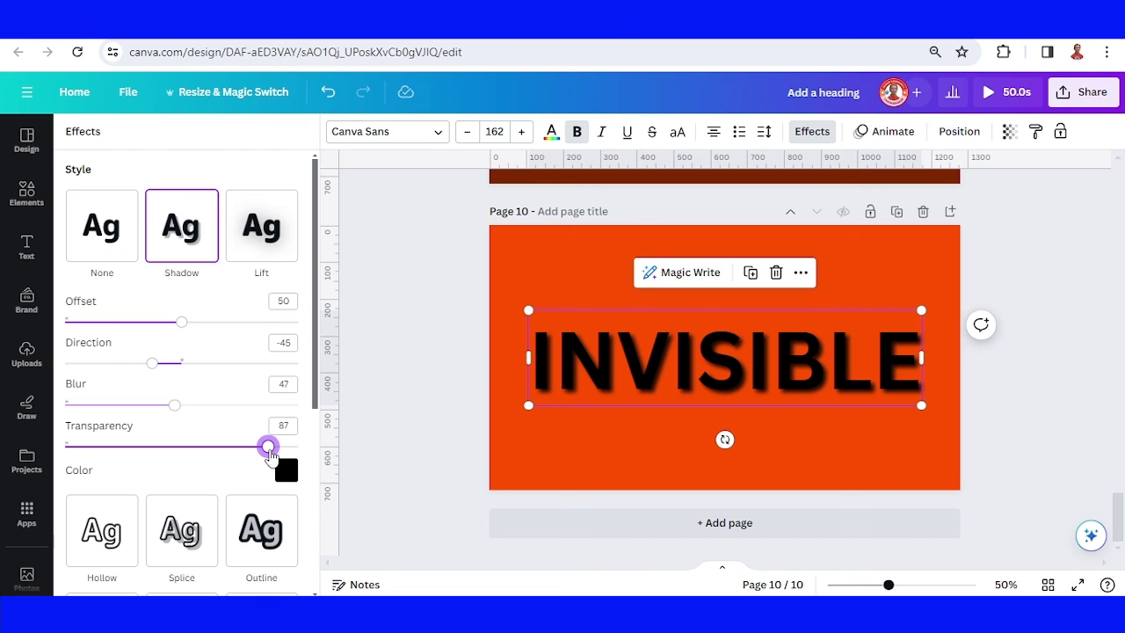
left_click(283, 384)
Step: Color the INVISIBLE text the same orange as the page background
left_click(551, 134)
left_click(201, 272)
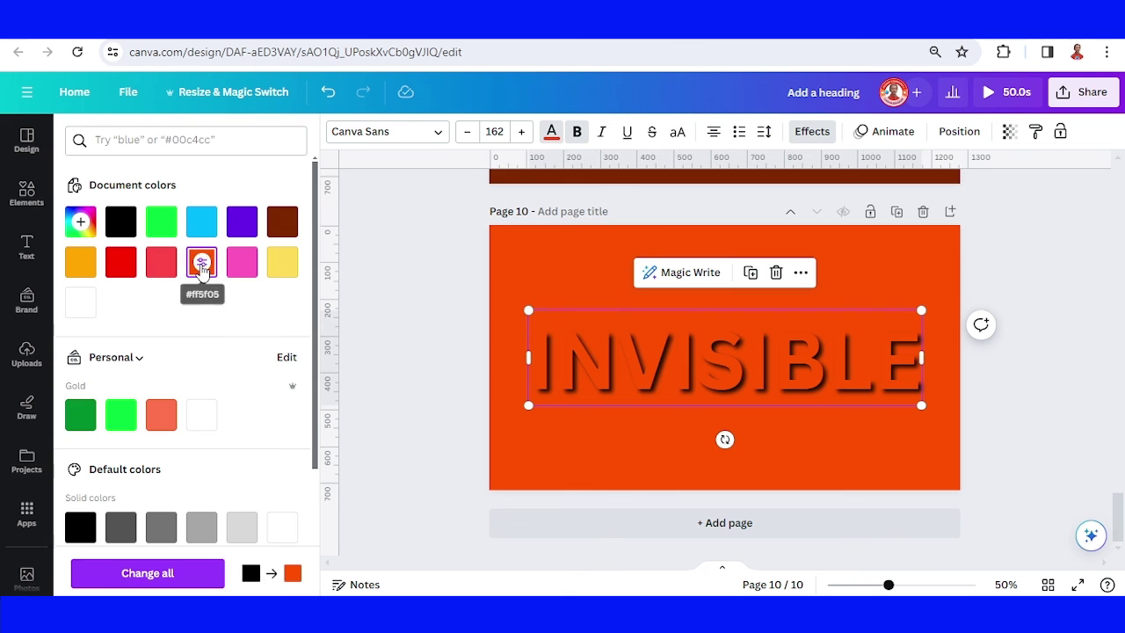
left_click(488, 297)
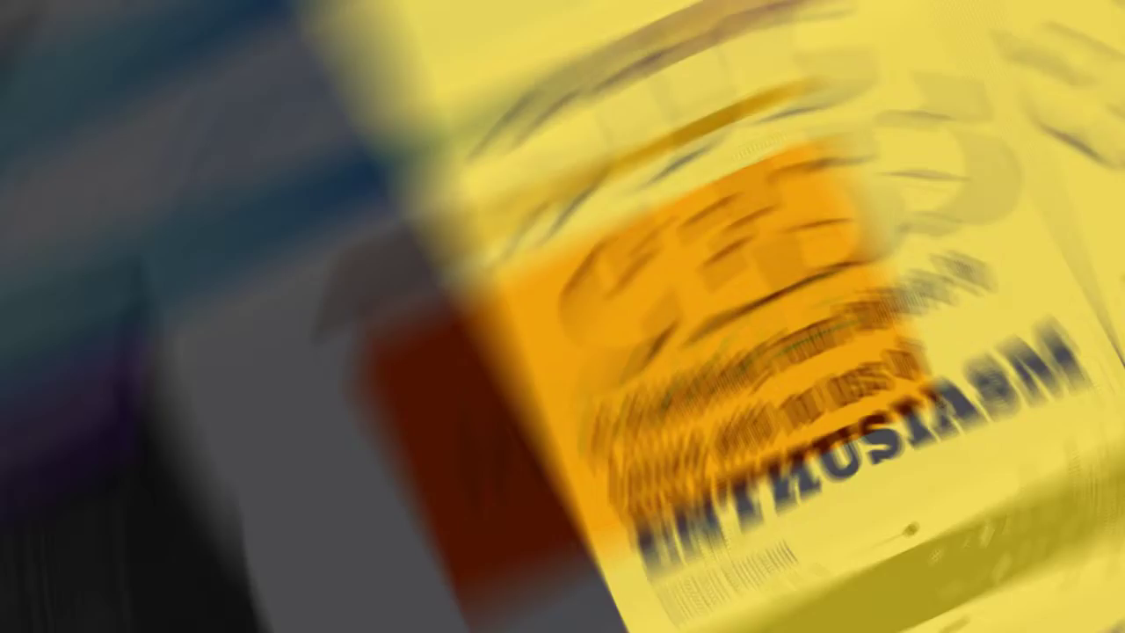